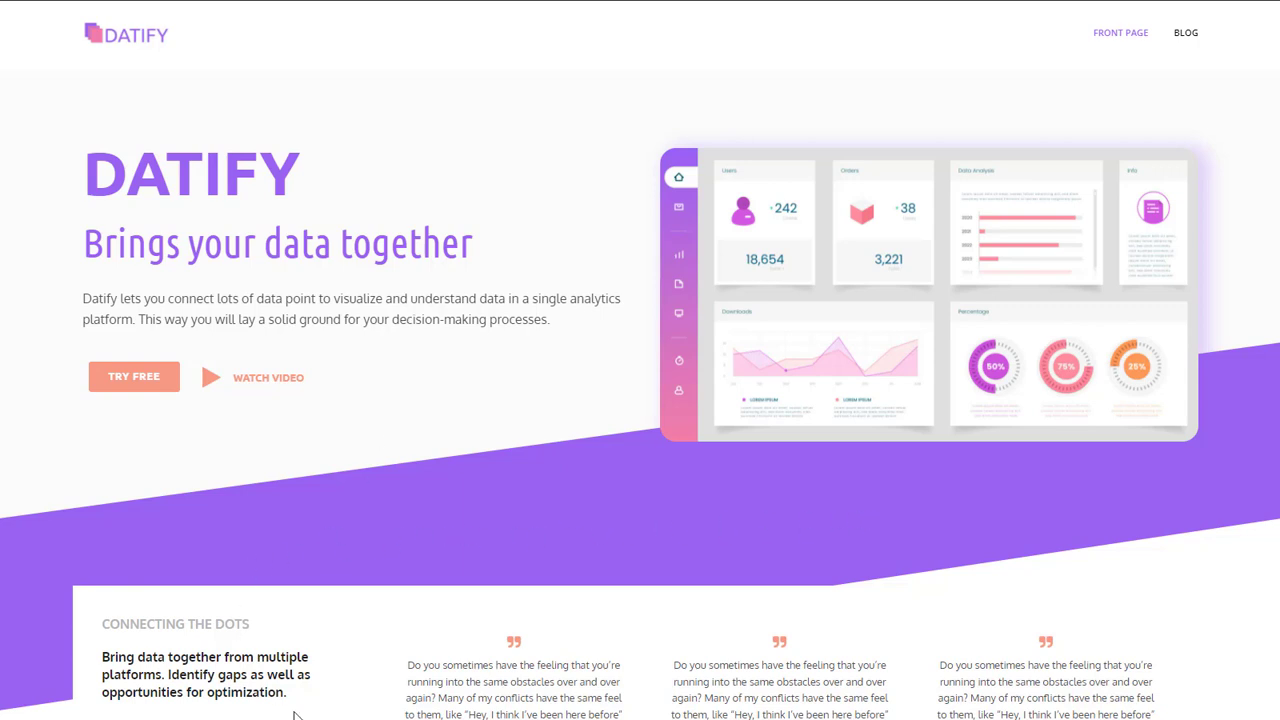
Scroll down the Datify reference site to study its purple-divided hero and testimonials.
{"action": "scroll", "coordinate": [857, 655], "scroll_direction": "down", "scroll_amount": 1}
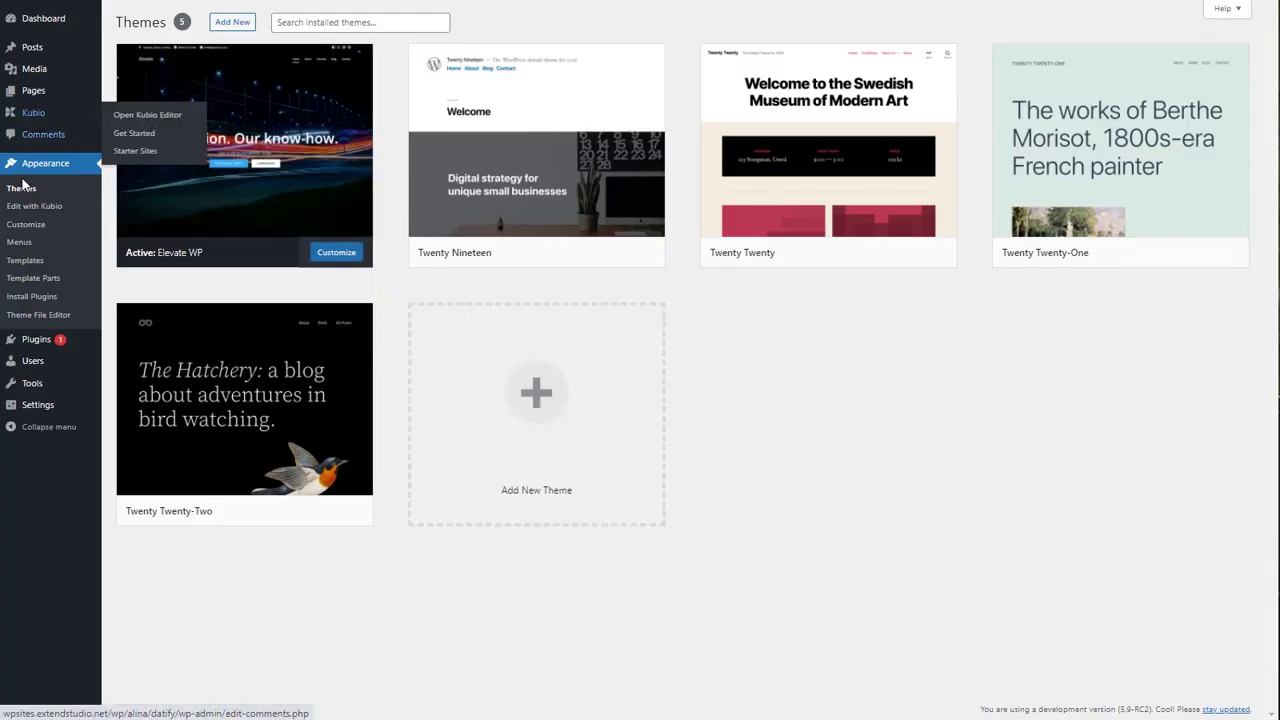
Add a new page titled 'Datify', publish it, and edit it with Kubio.
{"action": "left_click", "coordinate": [32, 98]}
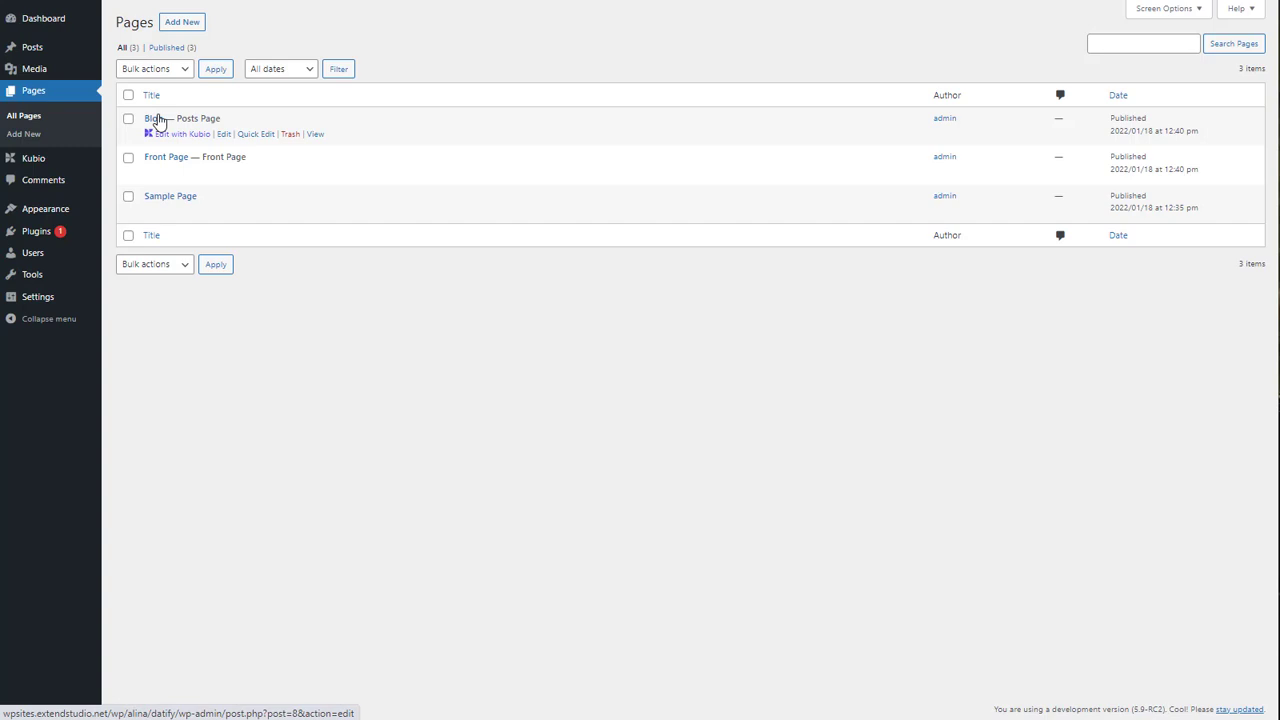
{"action": "left_click", "coordinate": [181, 22]}
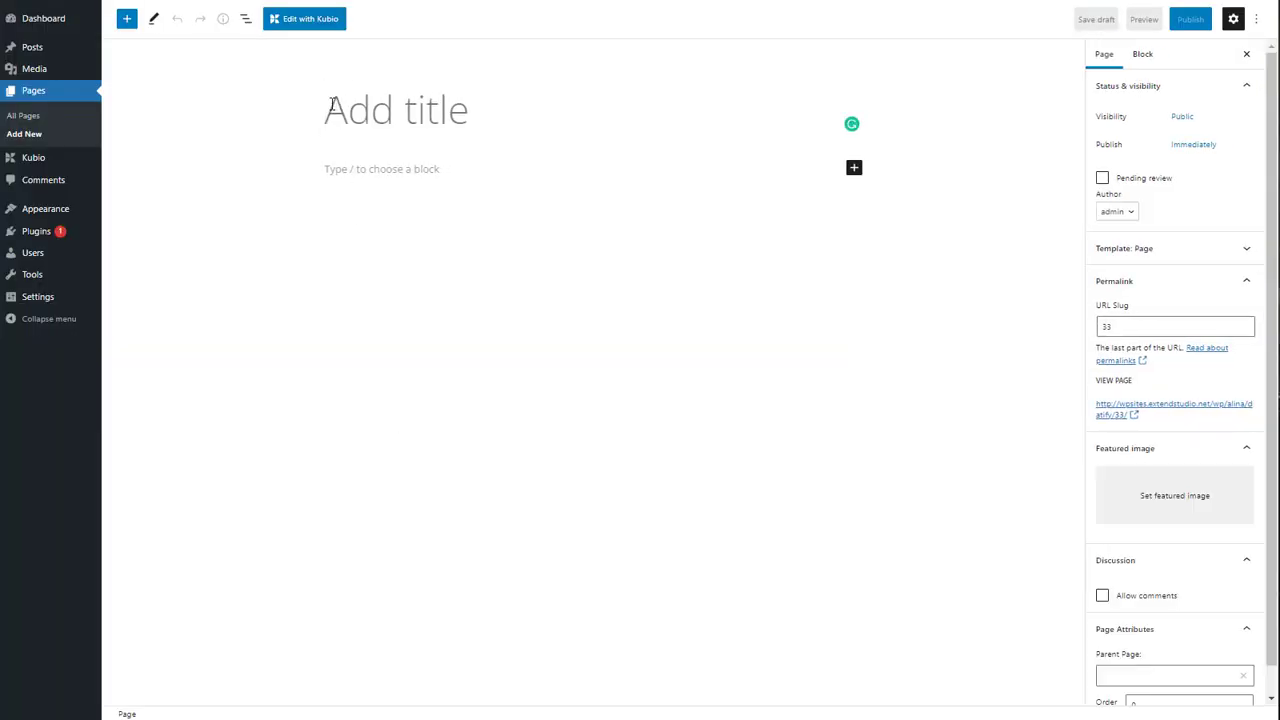
{"action": "type", "text": "Datify"}
{"action": "left_click", "coordinate": [1188, 20]}
{"action": "left_click", "coordinate": [1163, 20]}
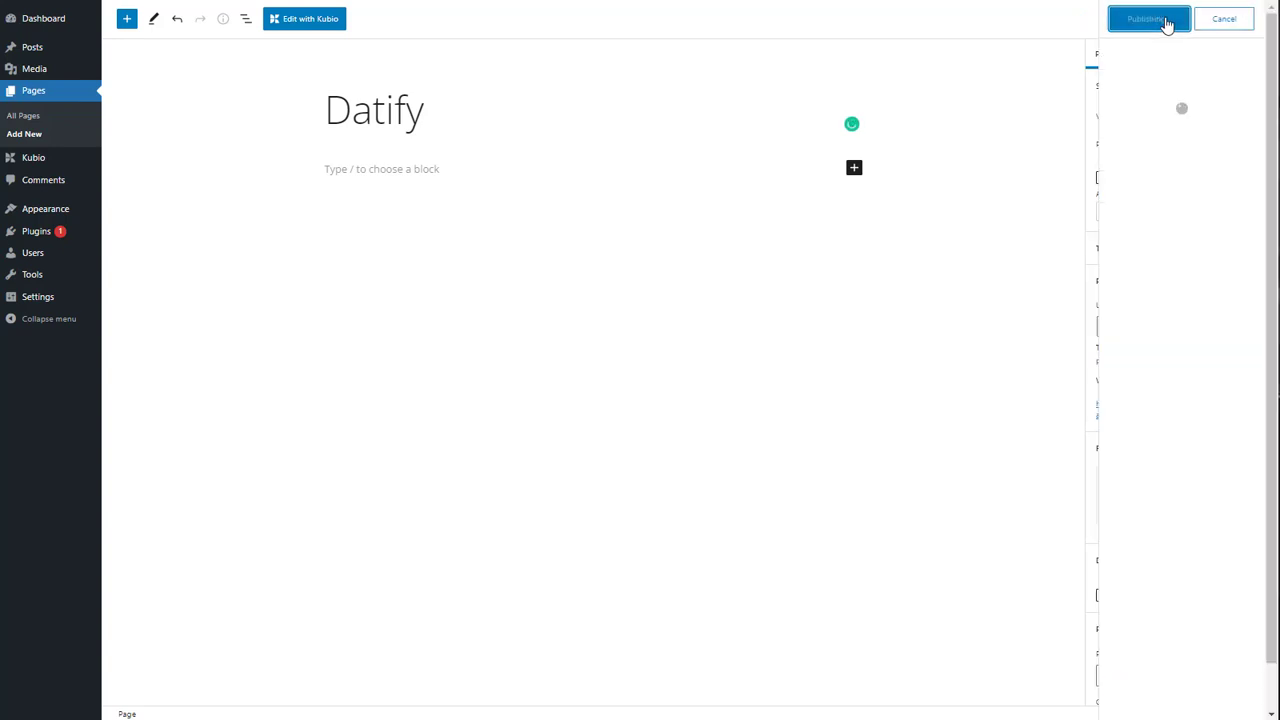
{"action": "left_click", "coordinate": [314, 23]}
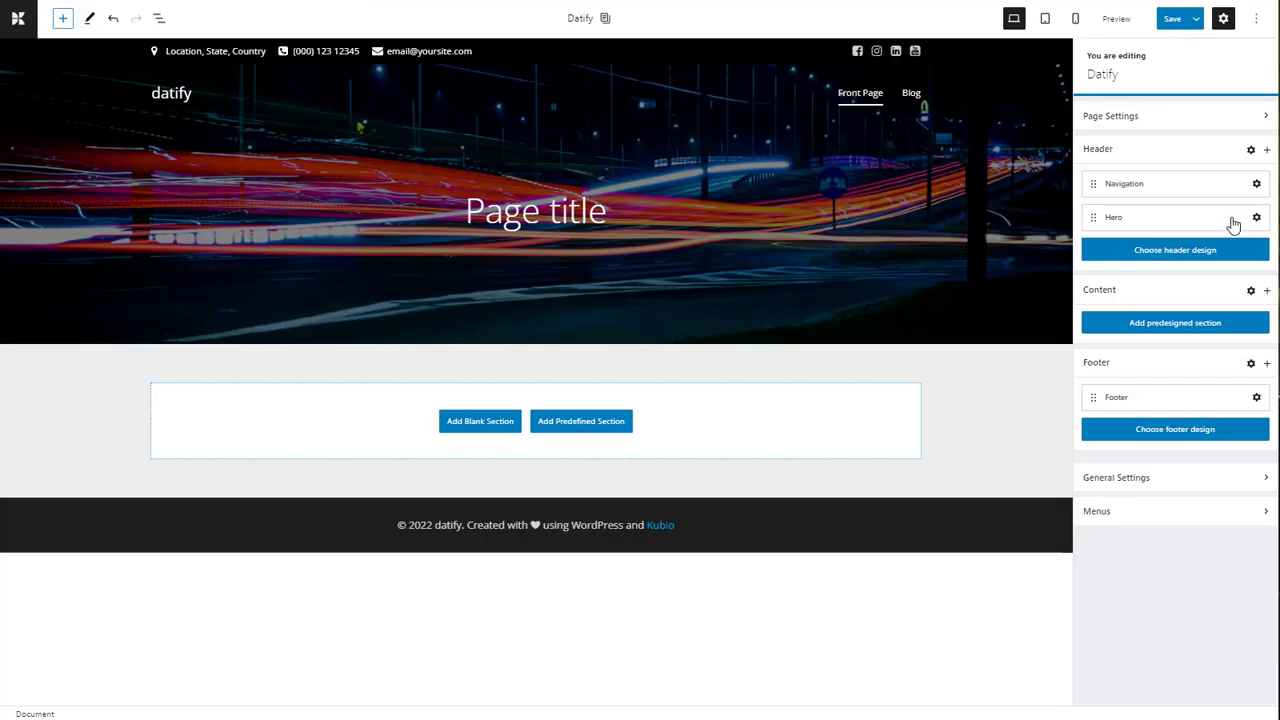
Delete the Hero, Navigation and Footer blocks for all pages, then save.
{"action": "left_click", "coordinate": [1234, 224]}
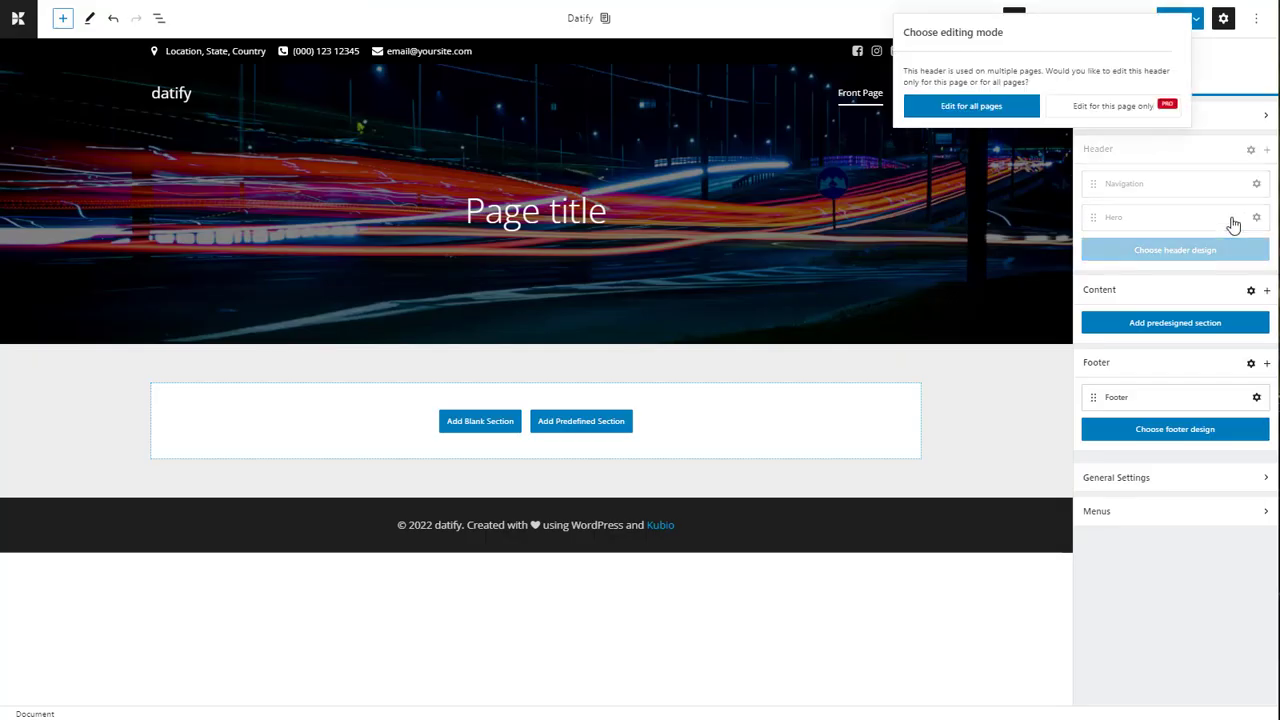
{"action": "left_click", "coordinate": [966, 189]}
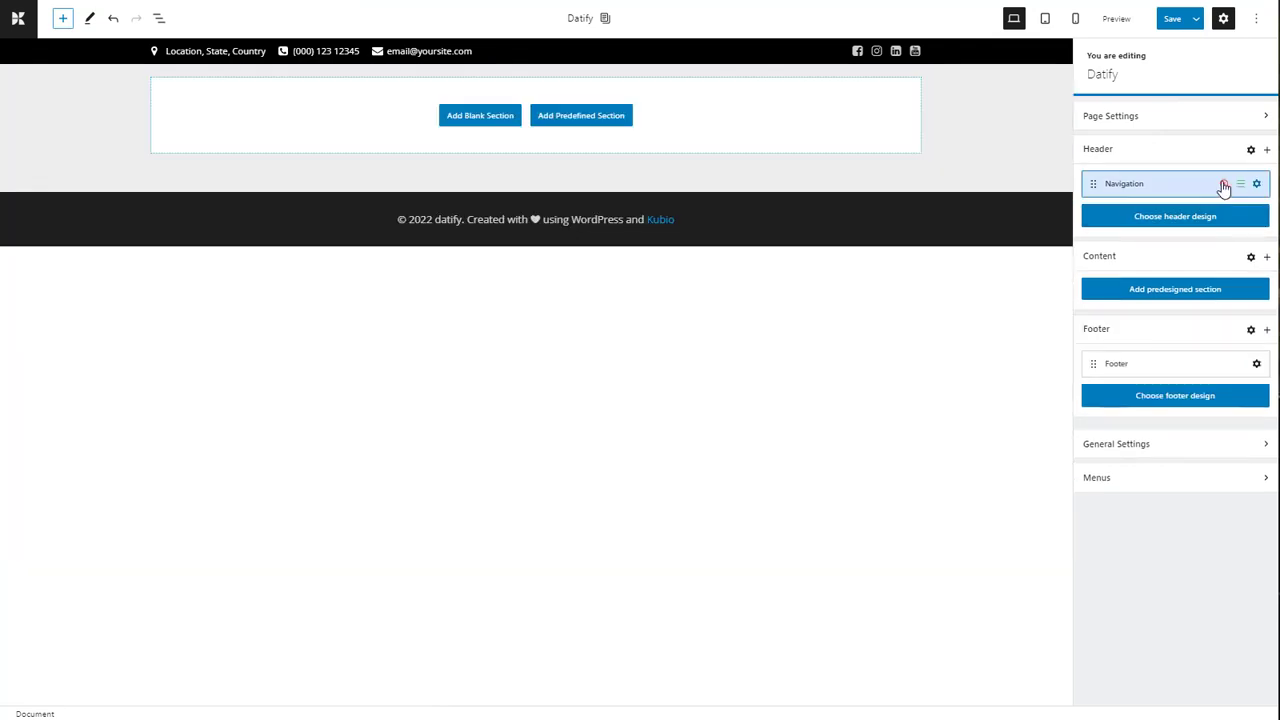
{"action": "left_click", "coordinate": [1224, 184]}
{"action": "left_click", "coordinate": [1214, 333]}
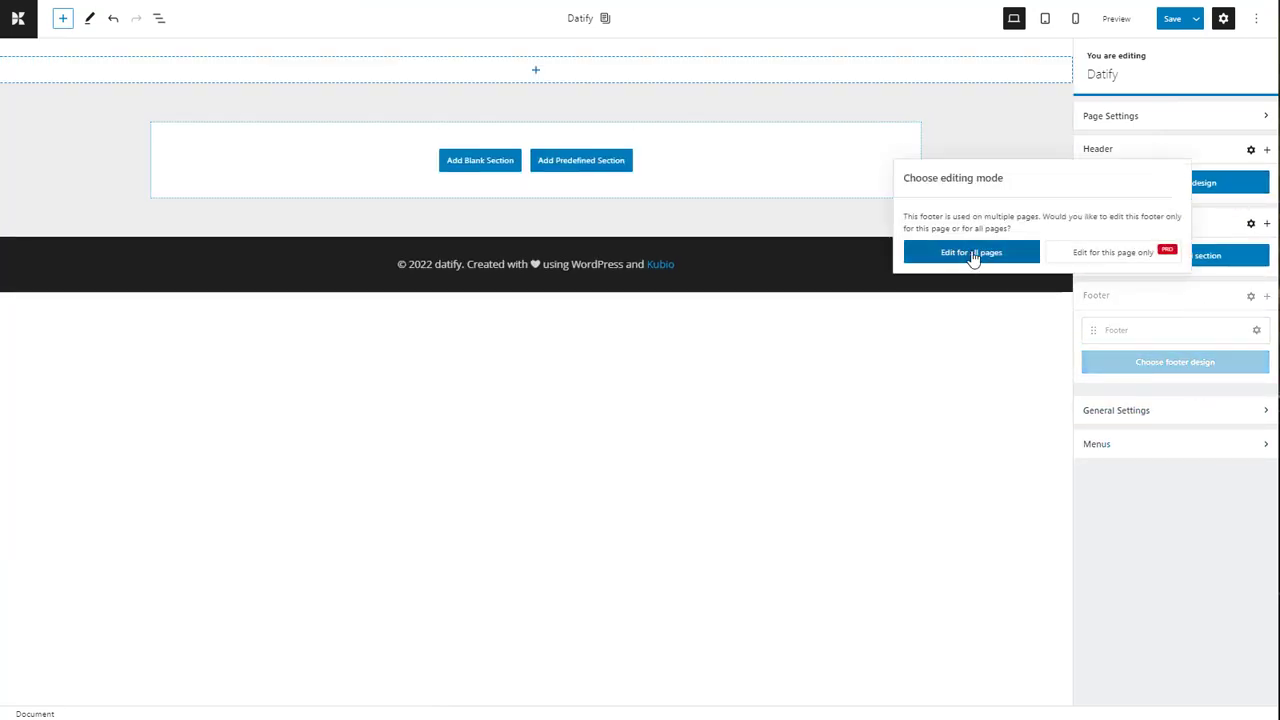
{"action": "left_click", "coordinate": [971, 252]}
{"action": "left_click", "coordinate": [1226, 333]}
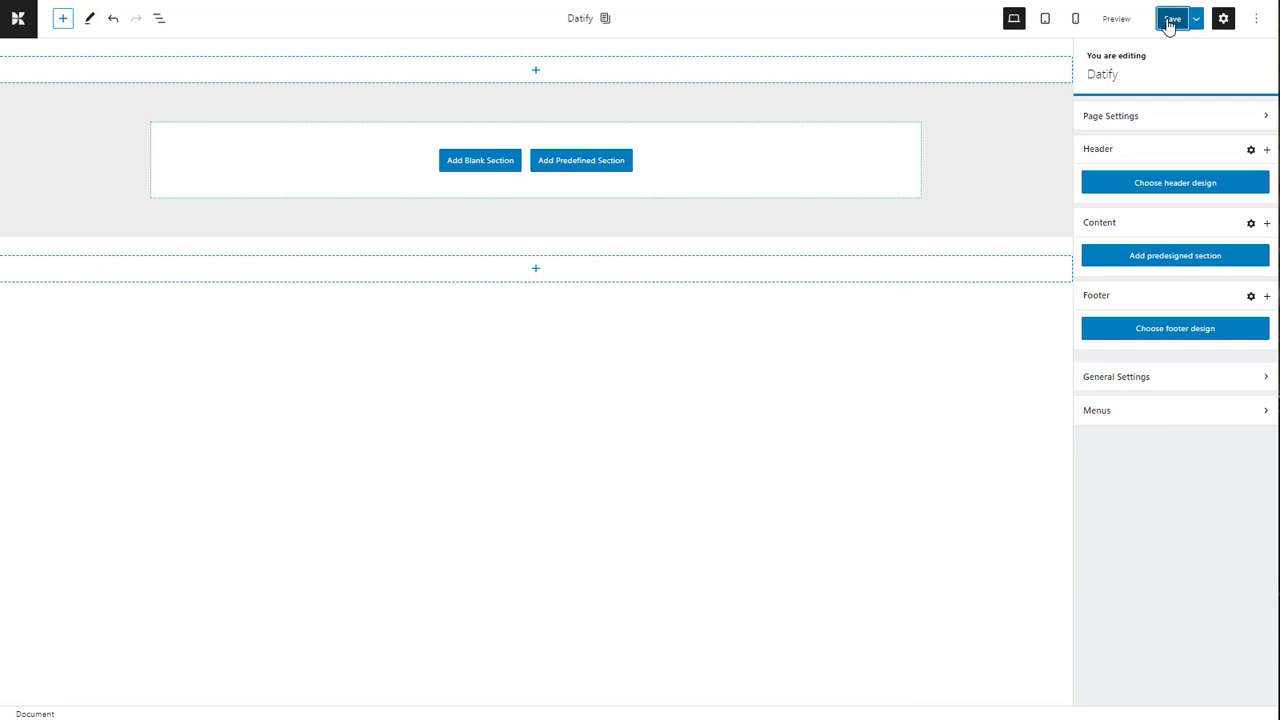
{"action": "left_click", "coordinate": [535, 70]}
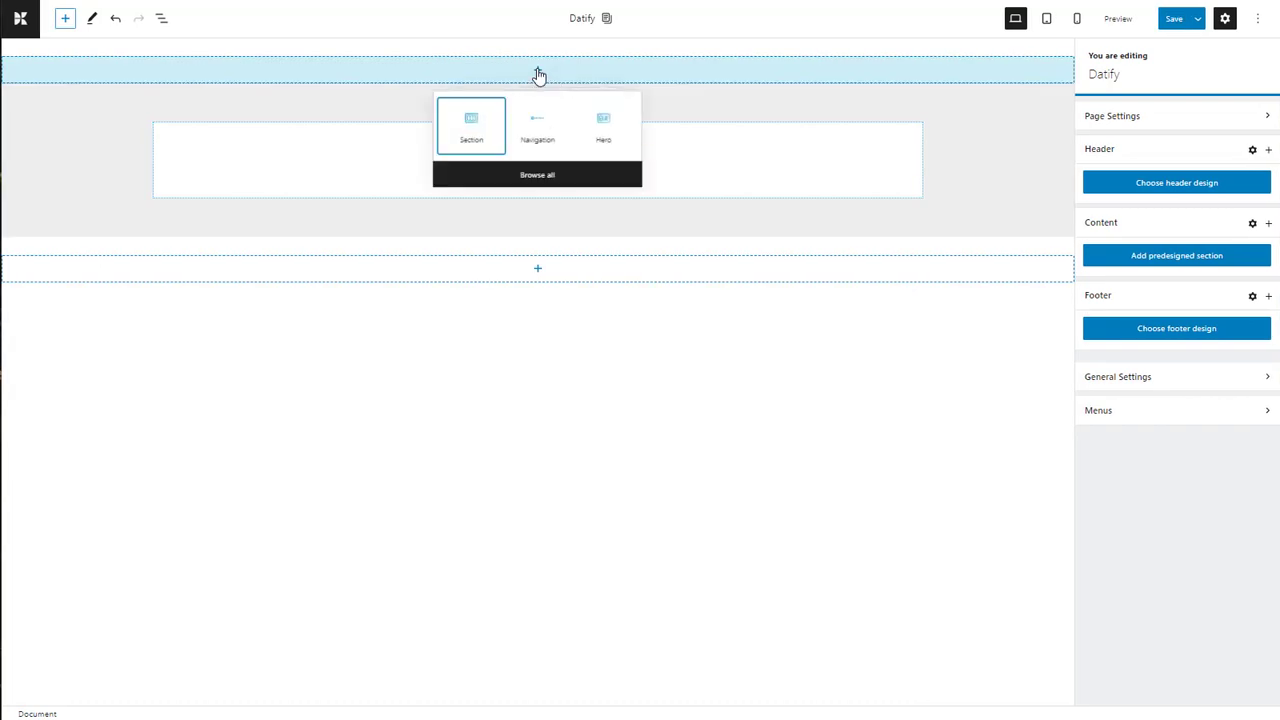
Insert a full-width Hero with text on the left and image on the right.
{"action": "left_click", "coordinate": [608, 131]}
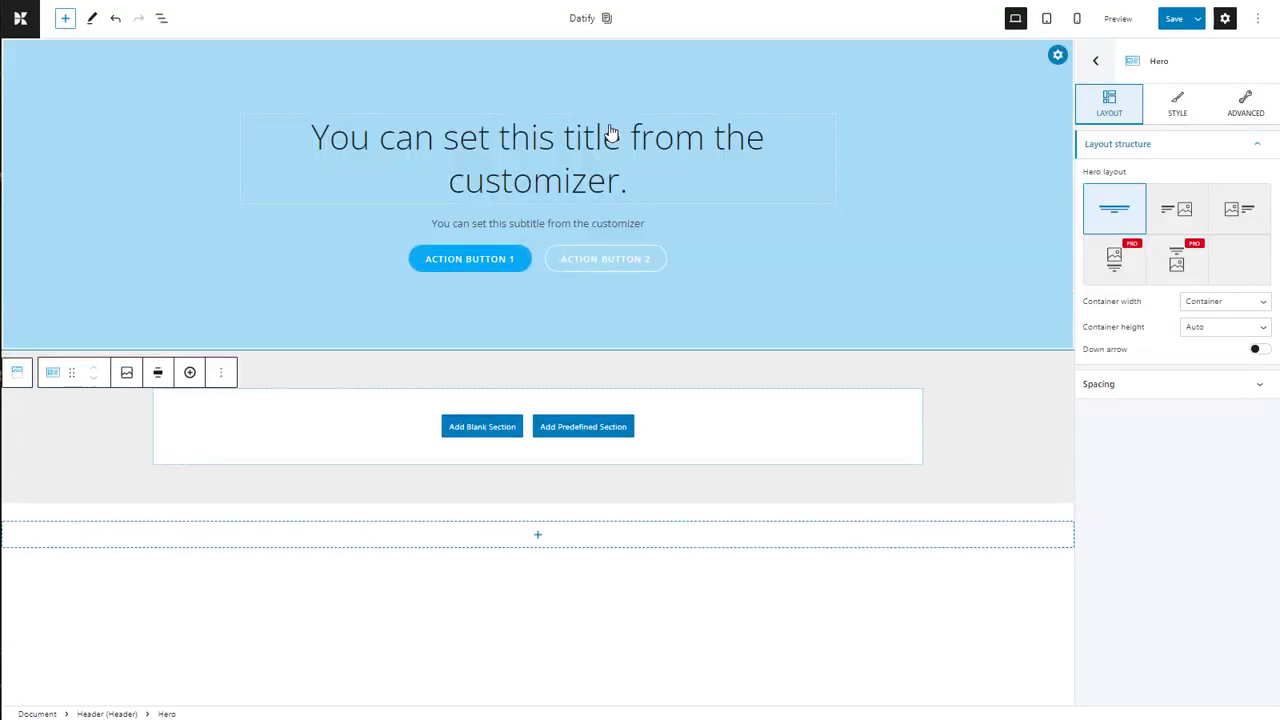
{"action": "left_click", "coordinate": [1190, 218]}
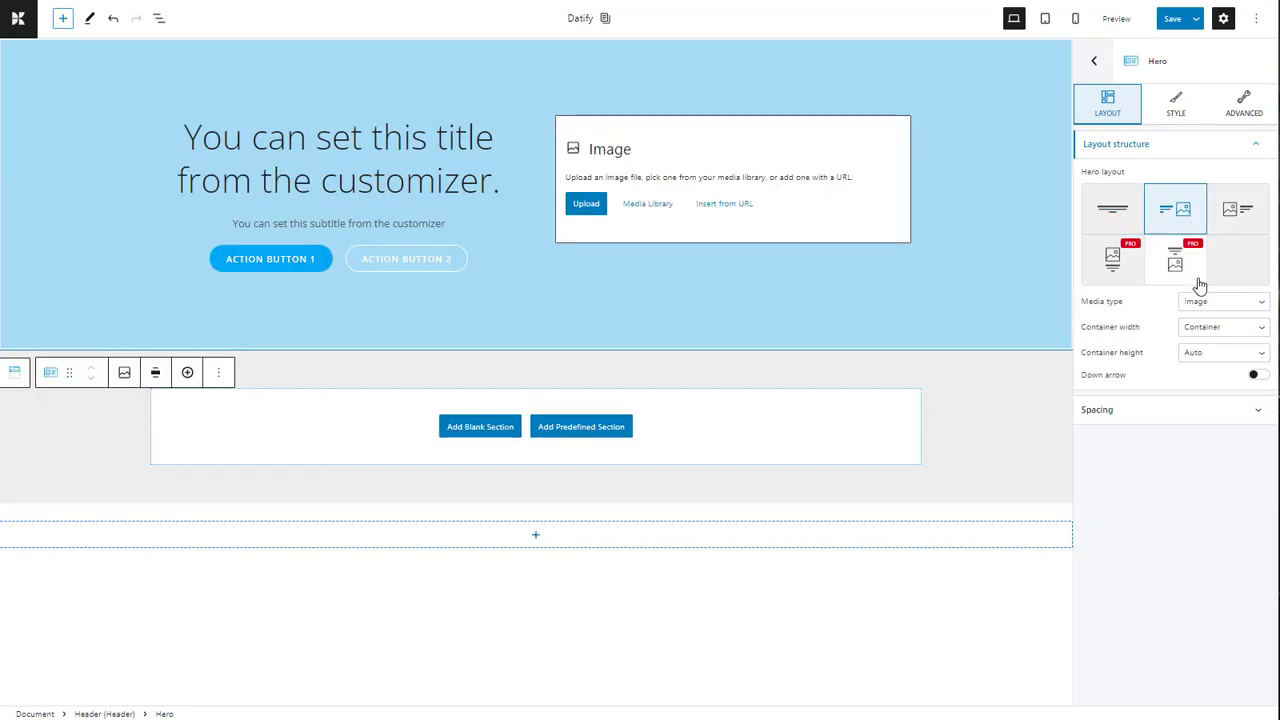
{"action": "left_click", "coordinate": [1203, 331]}
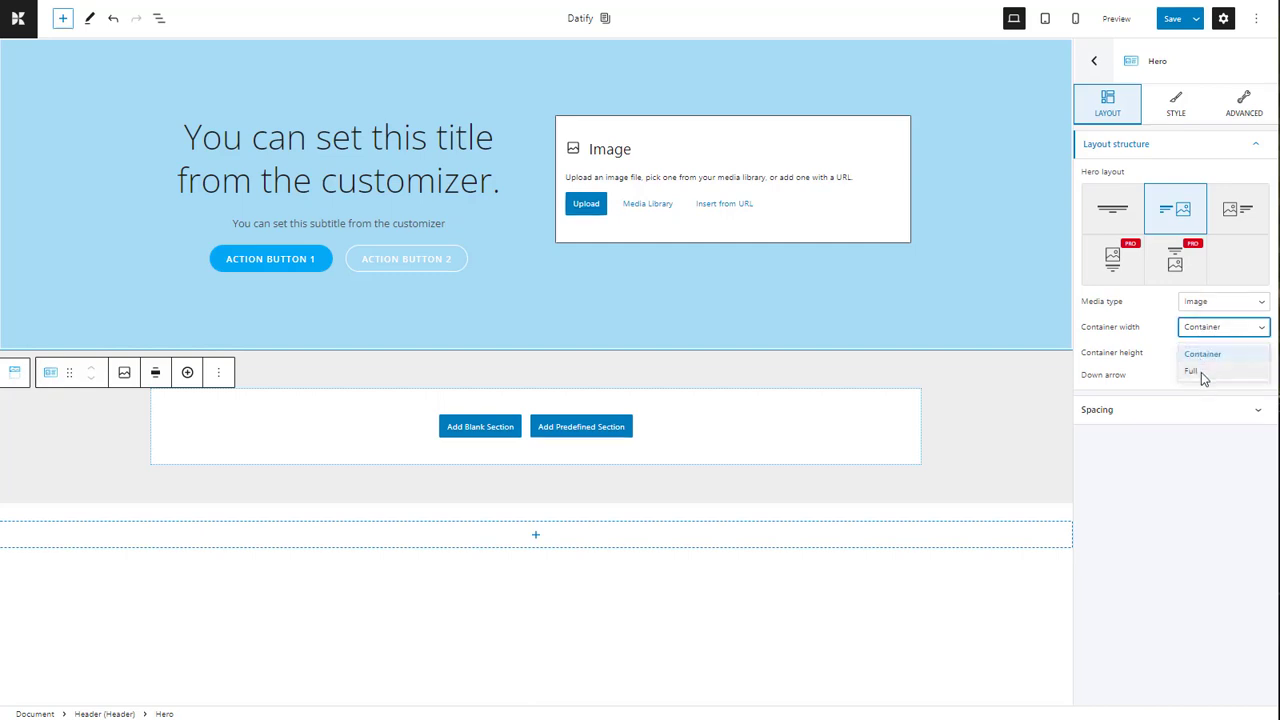
{"action": "left_click", "coordinate": [1201, 372]}
Left-align the hero heading and subtitle.
{"action": "left_click", "coordinate": [300, 181]}
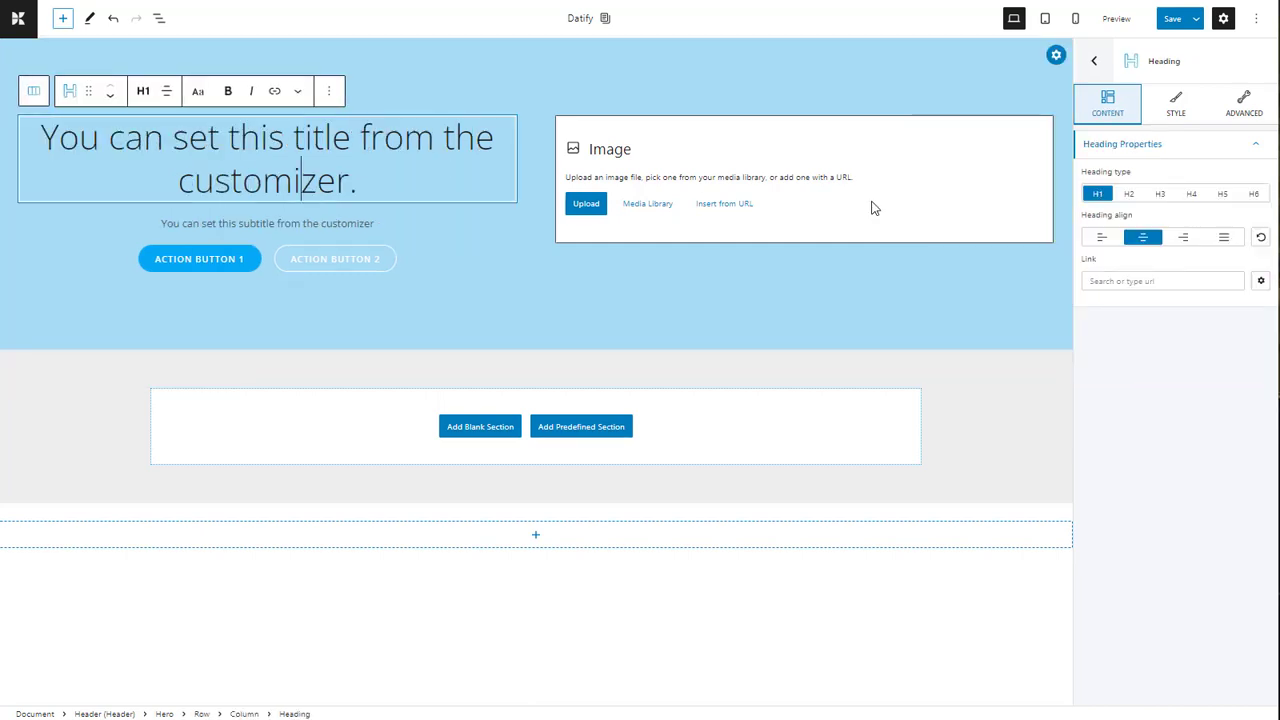
{"action": "left_click", "coordinate": [1102, 238]}
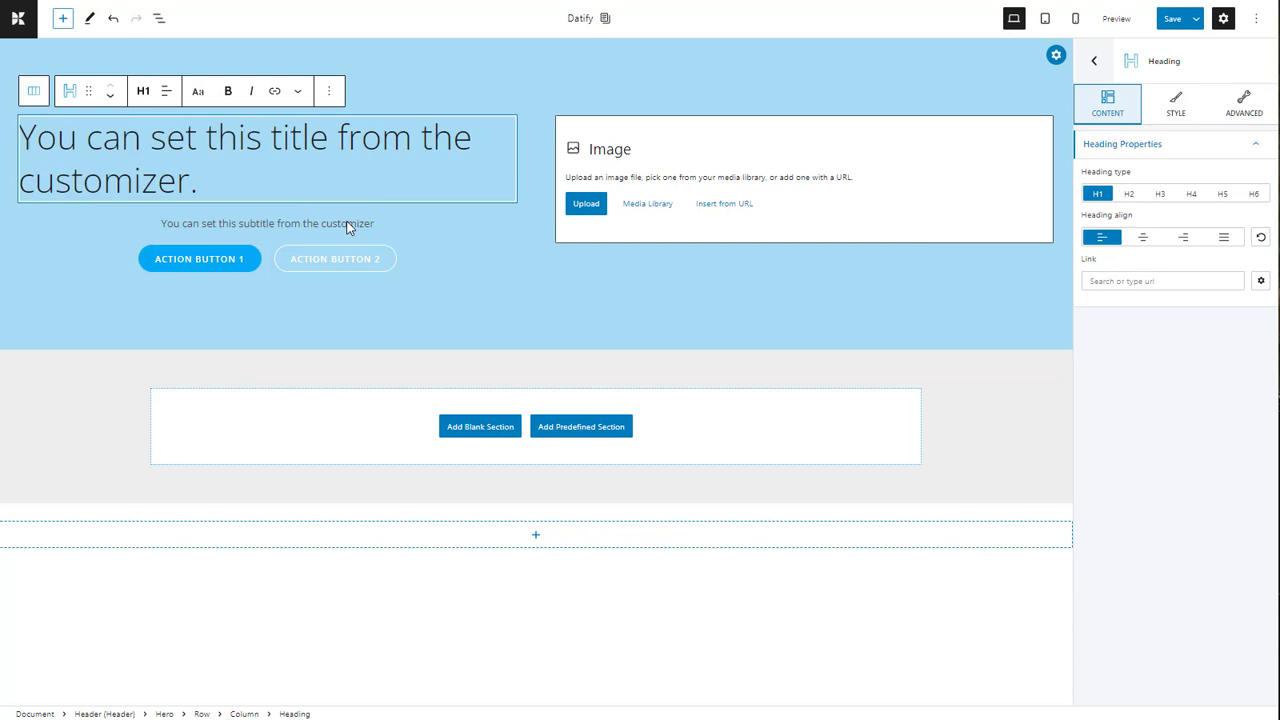
{"action": "left_click", "coordinate": [351, 224]}
{"action": "left_click", "coordinate": [1104, 194]}
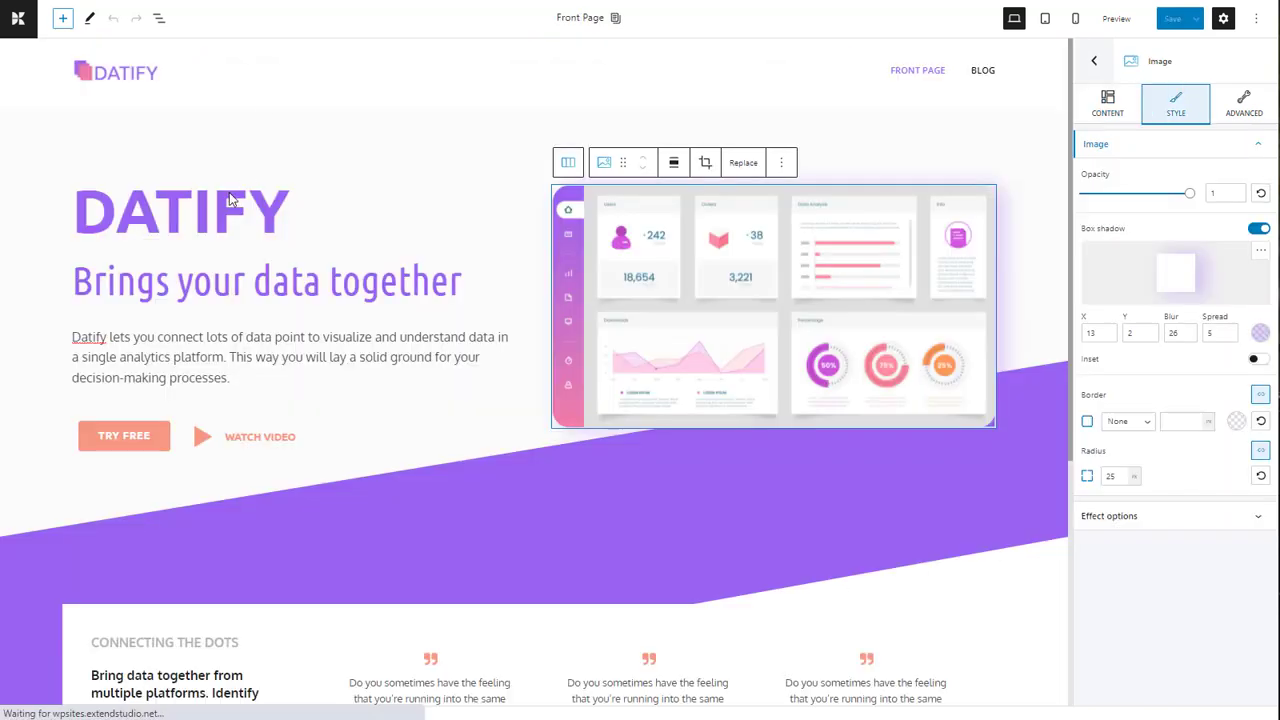
Replace the placeholder hero title with DATIFY copied from the Front Page.
{"action": "double_click", "coordinate": [228, 205]}
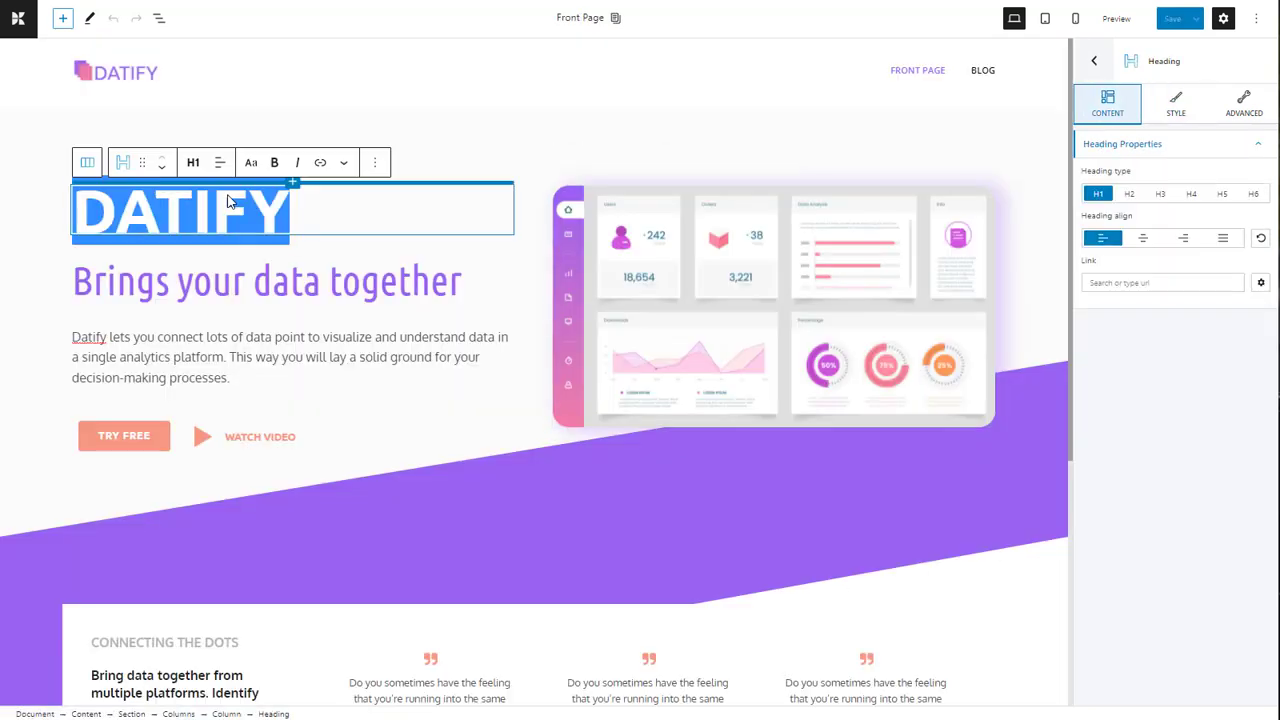
{"action": "right_click", "coordinate": [228, 192]}
{"action": "left_click", "coordinate": [268, 253]}
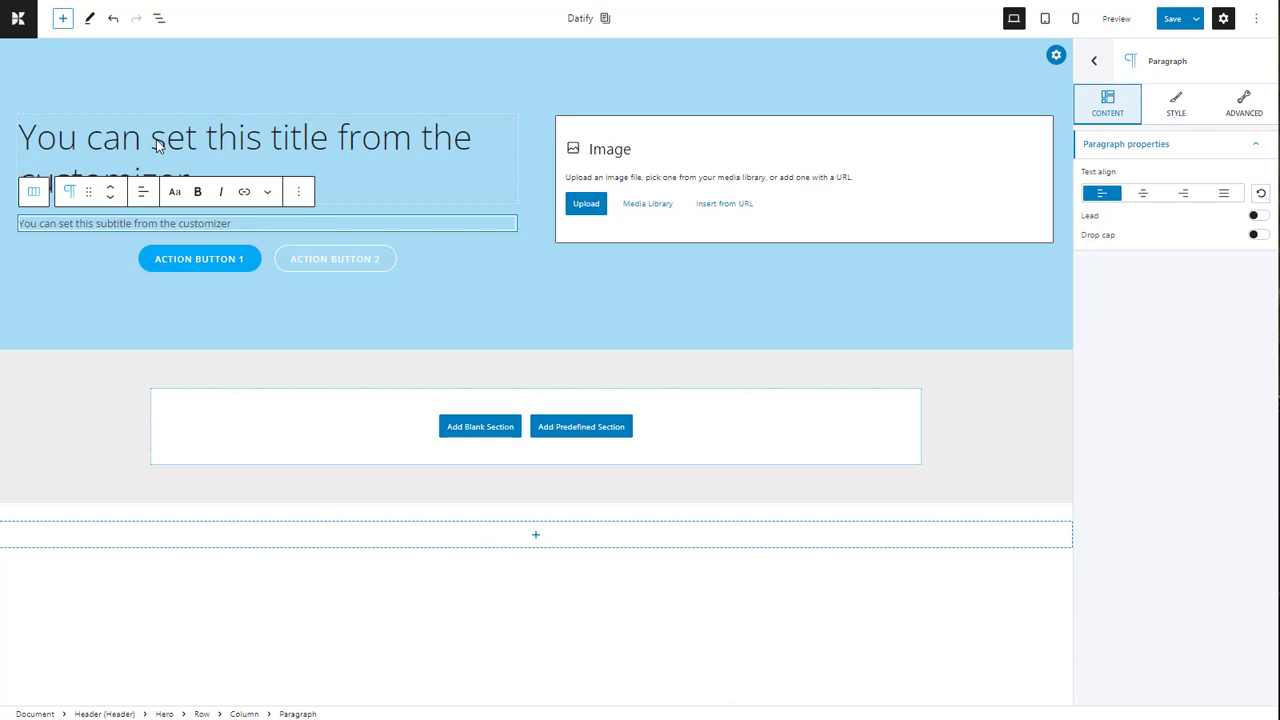
{"action": "triple_click", "coordinate": [160, 140]}
{"action": "right_click", "coordinate": [160, 140]}
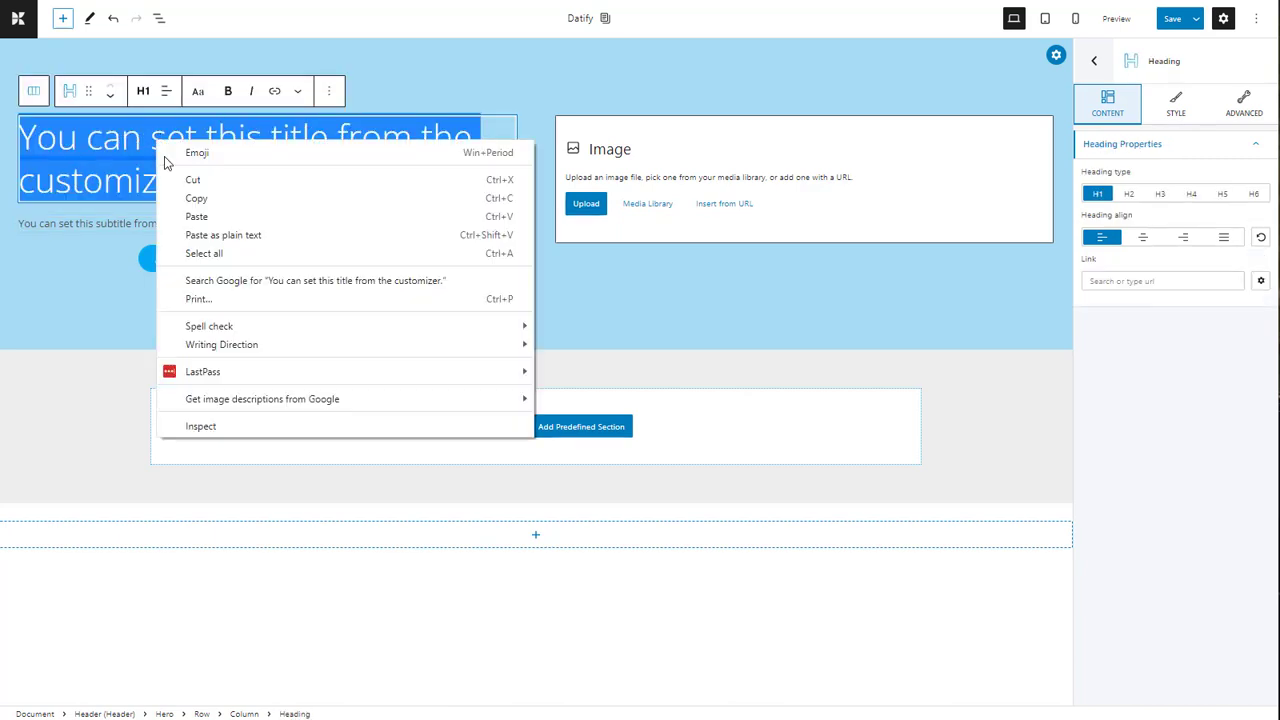
{"action": "left_click", "coordinate": [185, 218]}
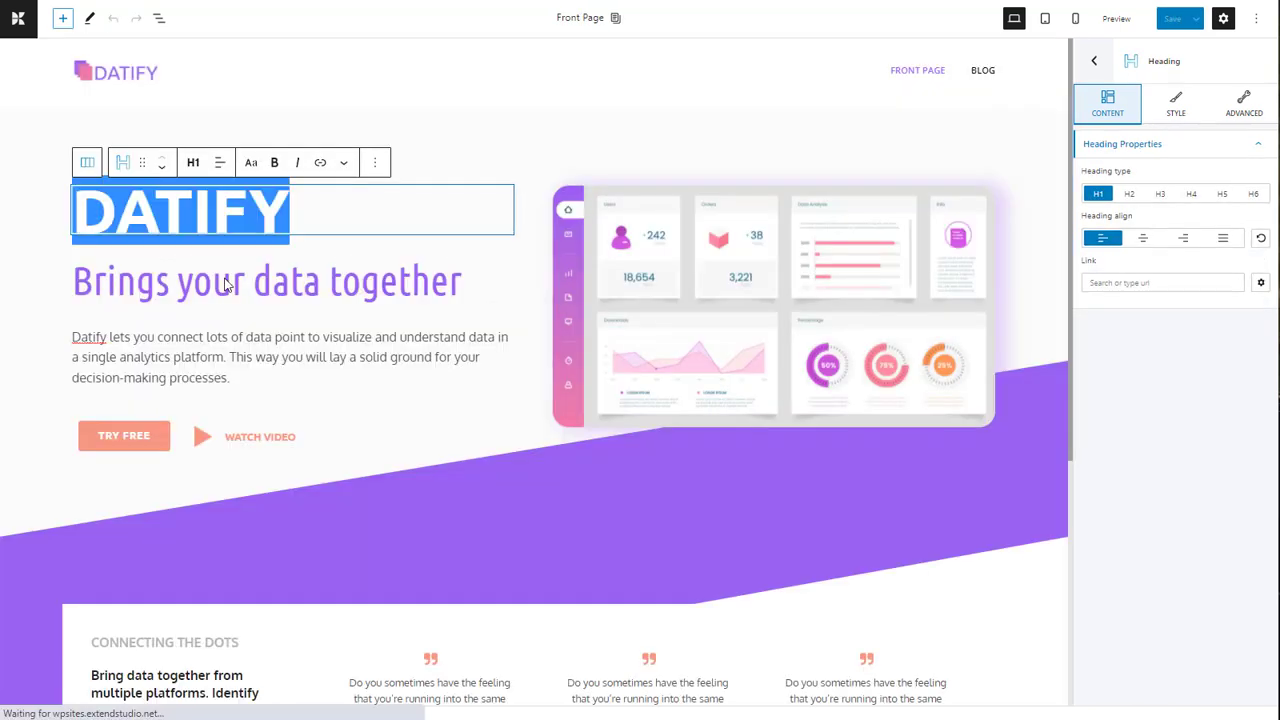
Replace the placeholder subtitle with the Front Page's Datify description paragraph.
{"action": "triple_click", "coordinate": [230, 280]}
{"action": "left_click", "coordinate": [229, 334]}
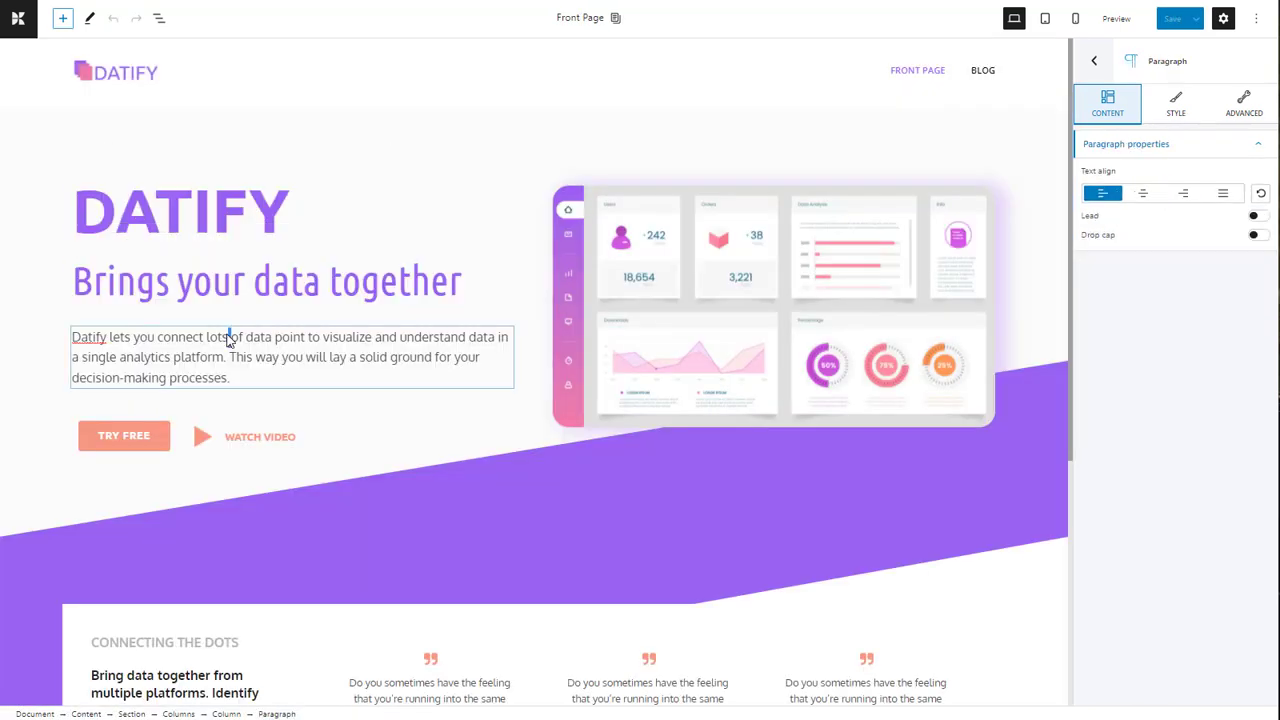
{"action": "triple_click", "coordinate": [229, 337]}
{"action": "right_click", "coordinate": [229, 338]}
{"action": "left_click", "coordinate": [265, 392]}
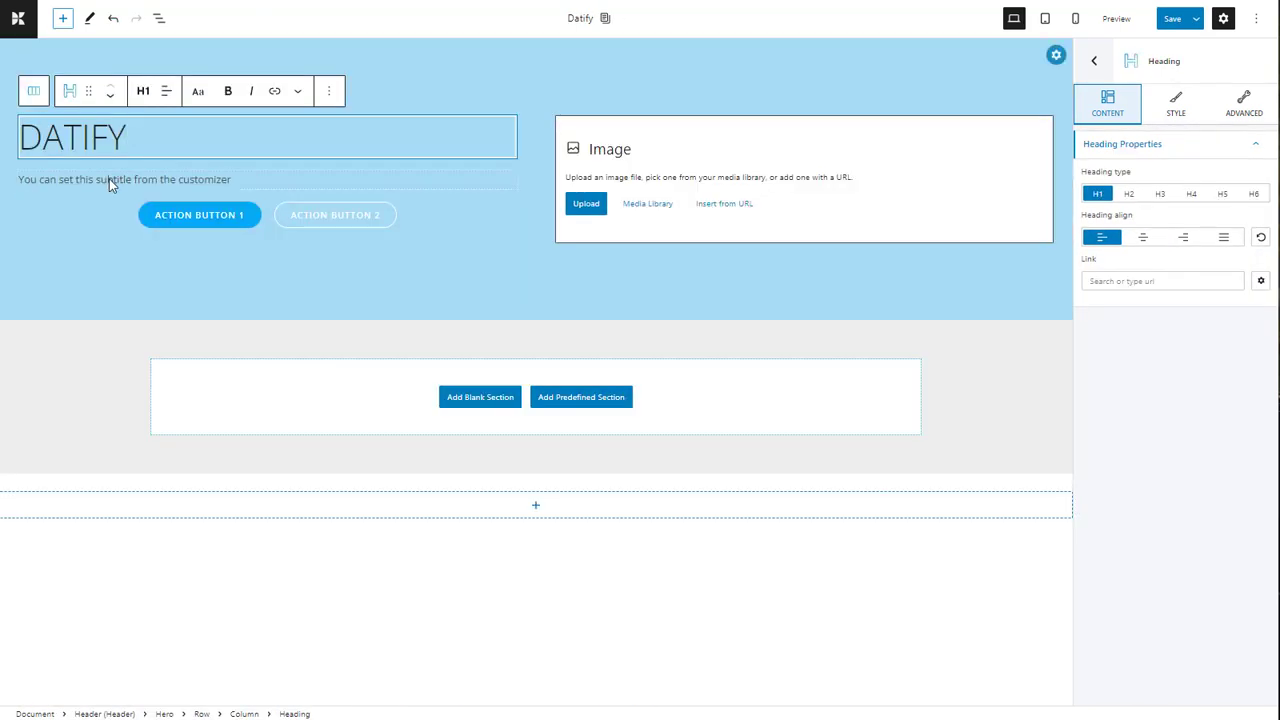
{"action": "triple_click", "coordinate": [109, 178]}
{"action": "right_click", "coordinate": [112, 180]}
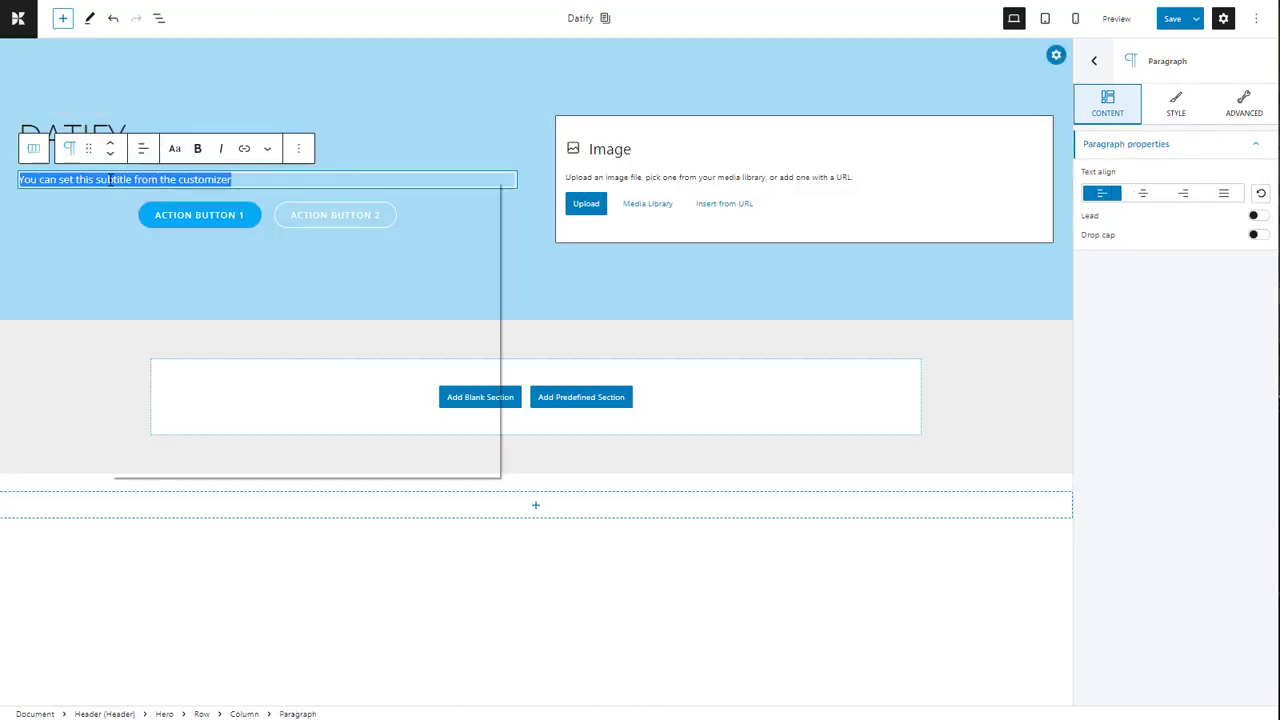
{"action": "left_click", "coordinate": [149, 263]}
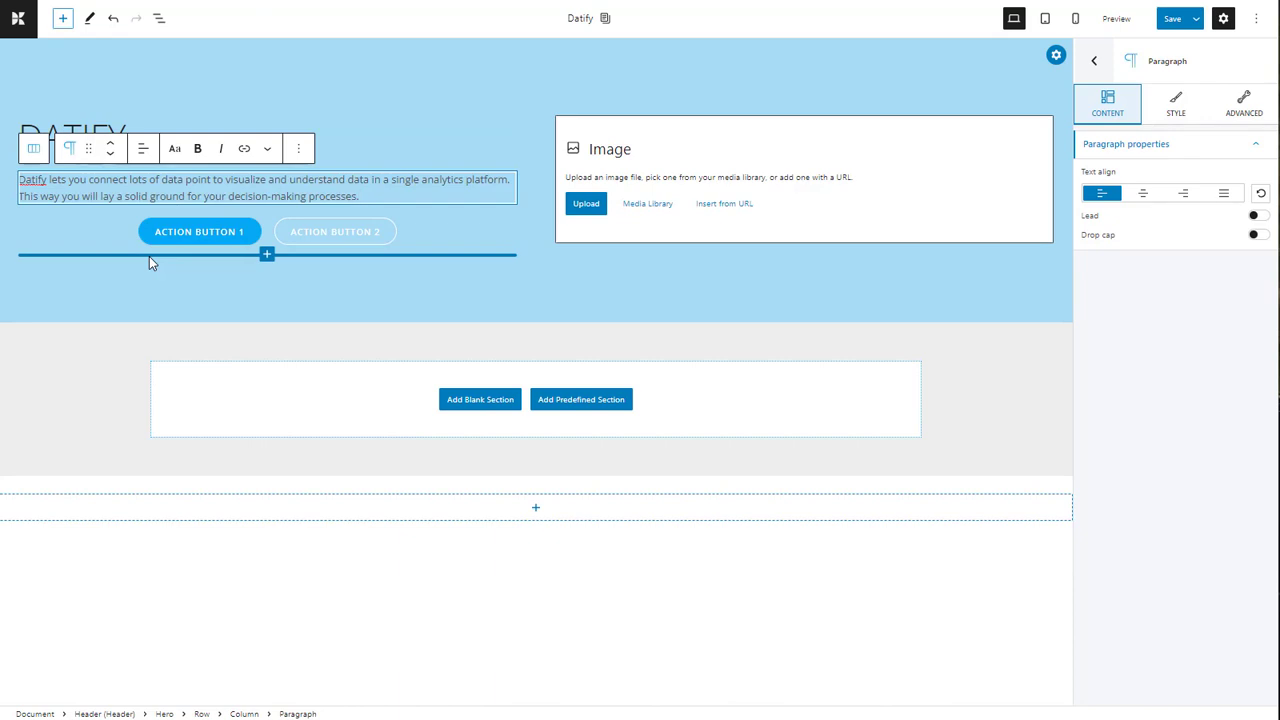
Add a left-aligned H3 heading block above the description.
{"action": "left_click", "coordinate": [267, 170]}
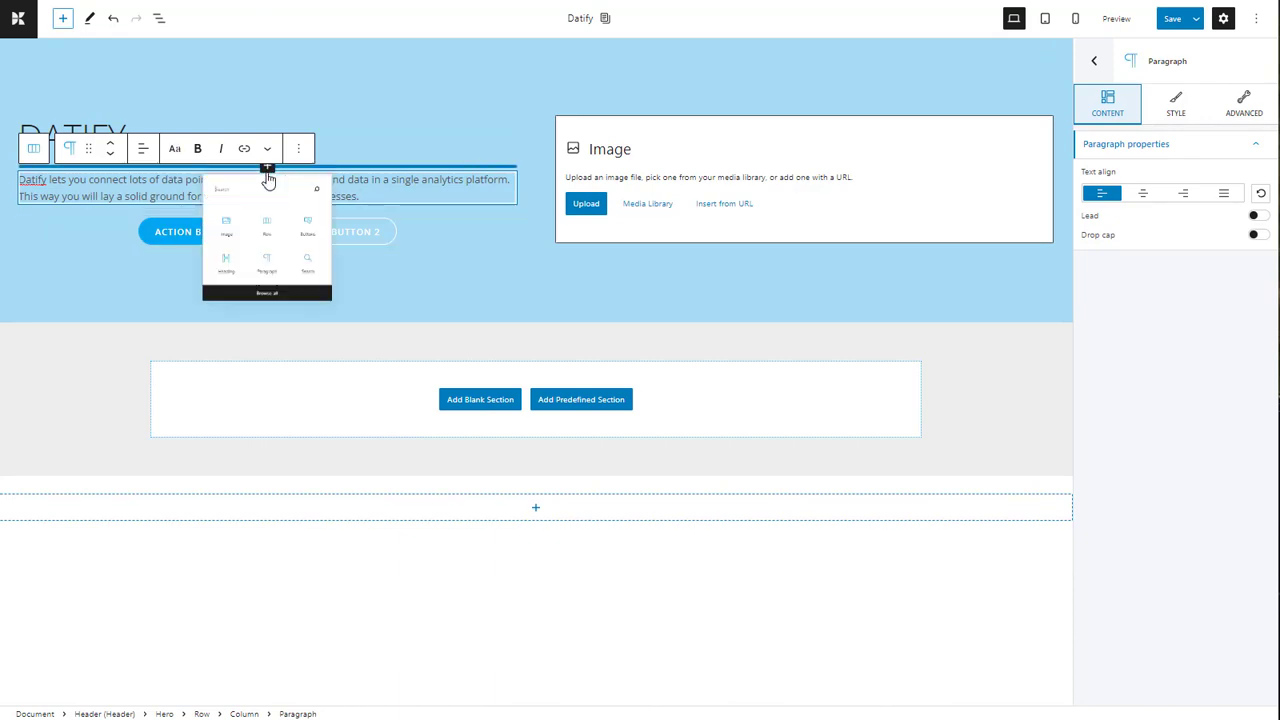
{"action": "left_click", "coordinate": [197, 340]}
{"action": "left_click", "coordinate": [143, 148]}
{"action": "left_click", "coordinate": [147, 240]}
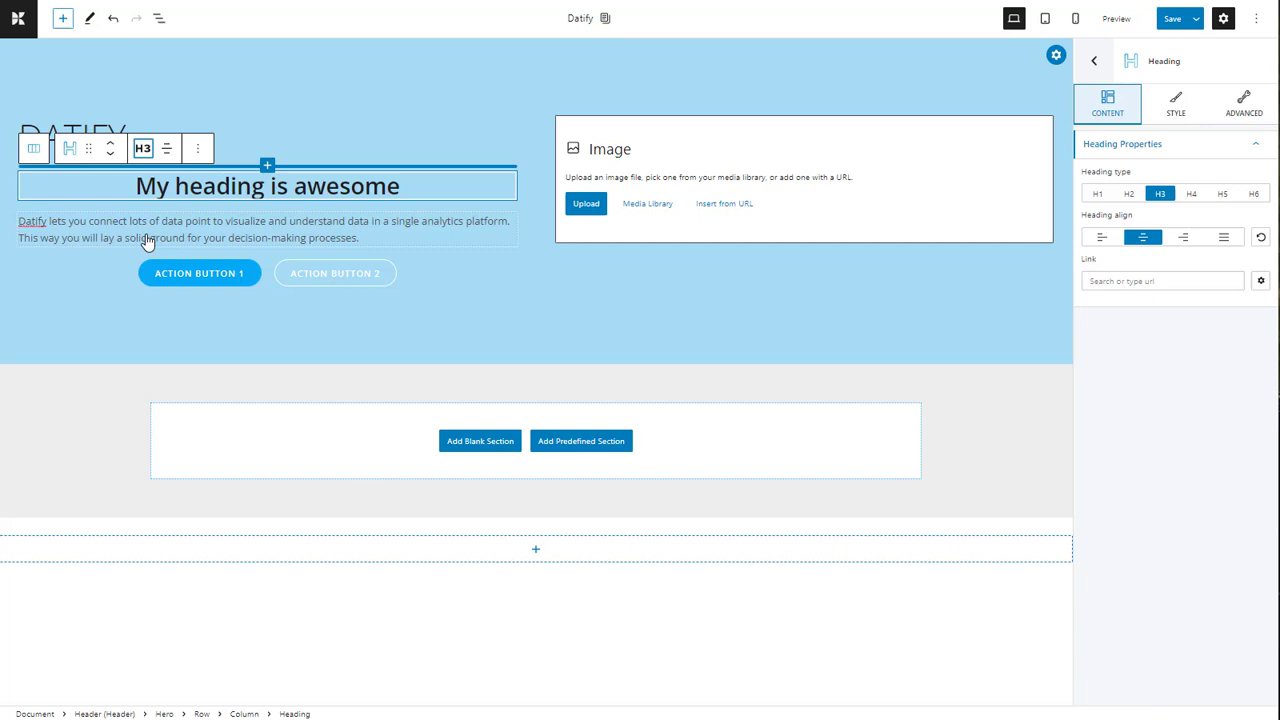
{"action": "left_click", "coordinate": [166, 148]}
{"action": "left_click", "coordinate": [195, 187]}
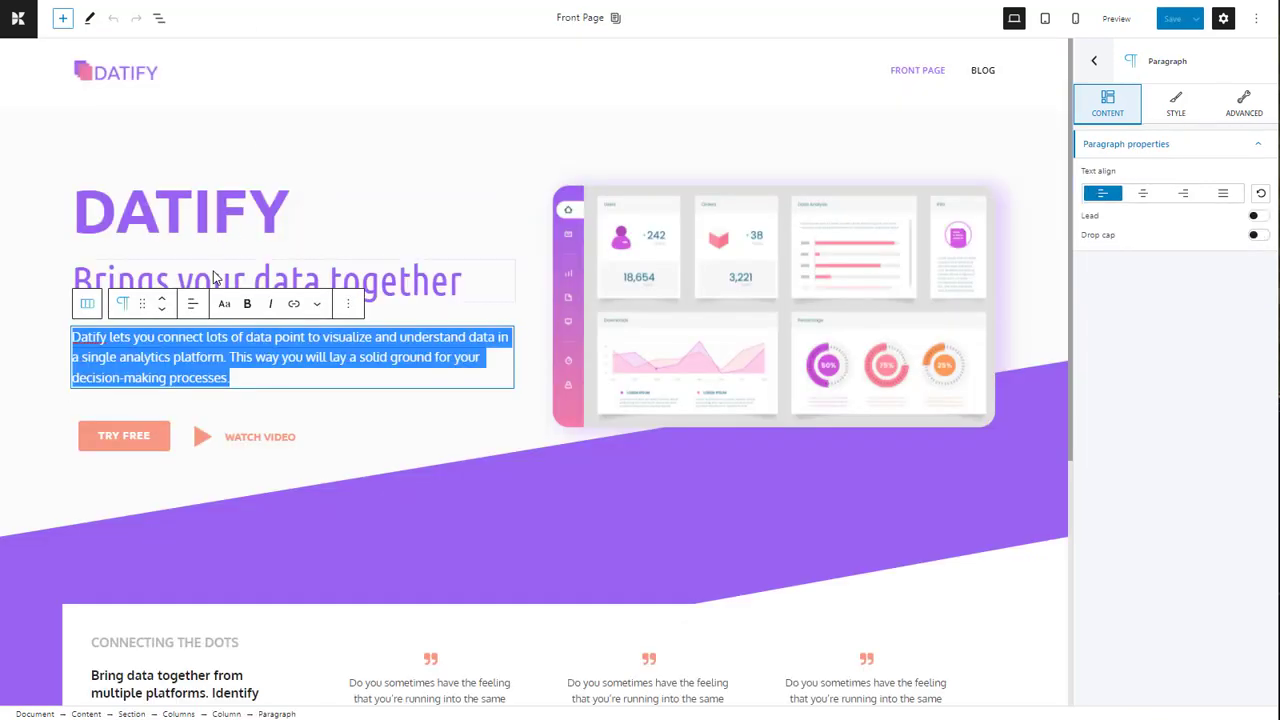
Put 'Brings your data together' into the new H3 heading, replacing its placeholder.
{"action": "triple_click", "coordinate": [213, 278]}
{"action": "right_click", "coordinate": [250, 275]}
{"action": "key", "text": "Escape"}
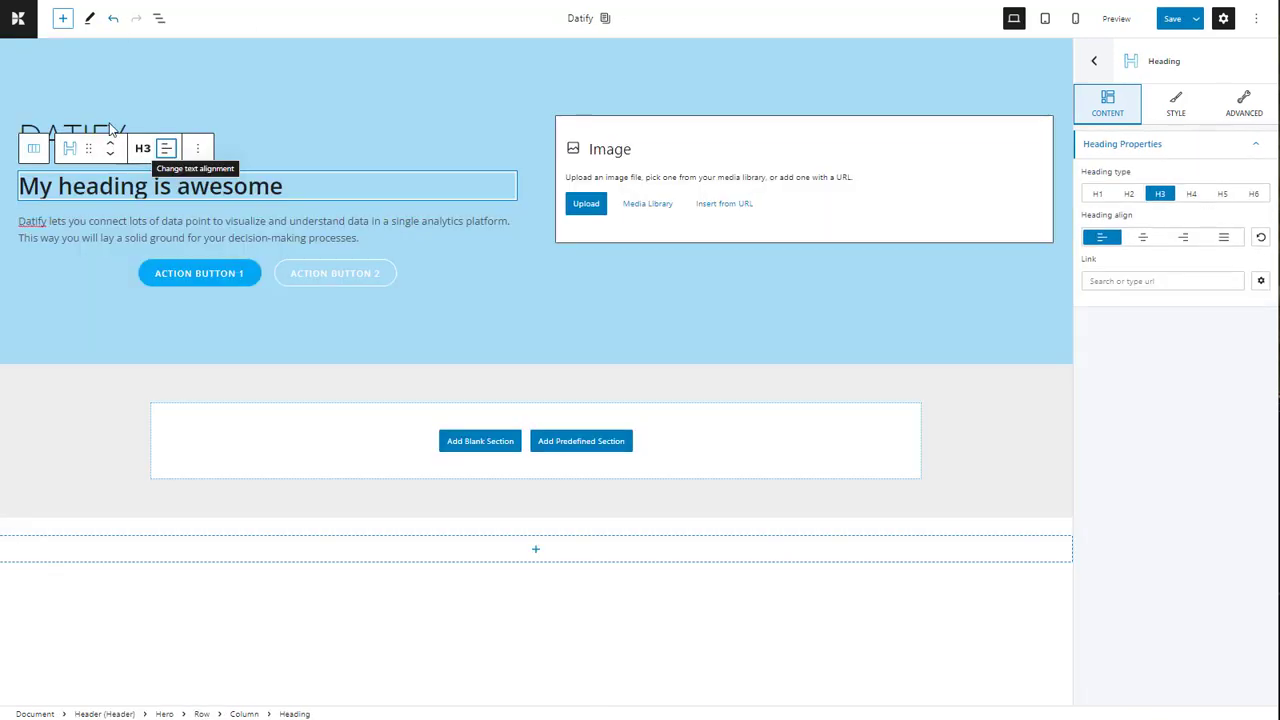
{"action": "triple_click", "coordinate": [90, 187]}
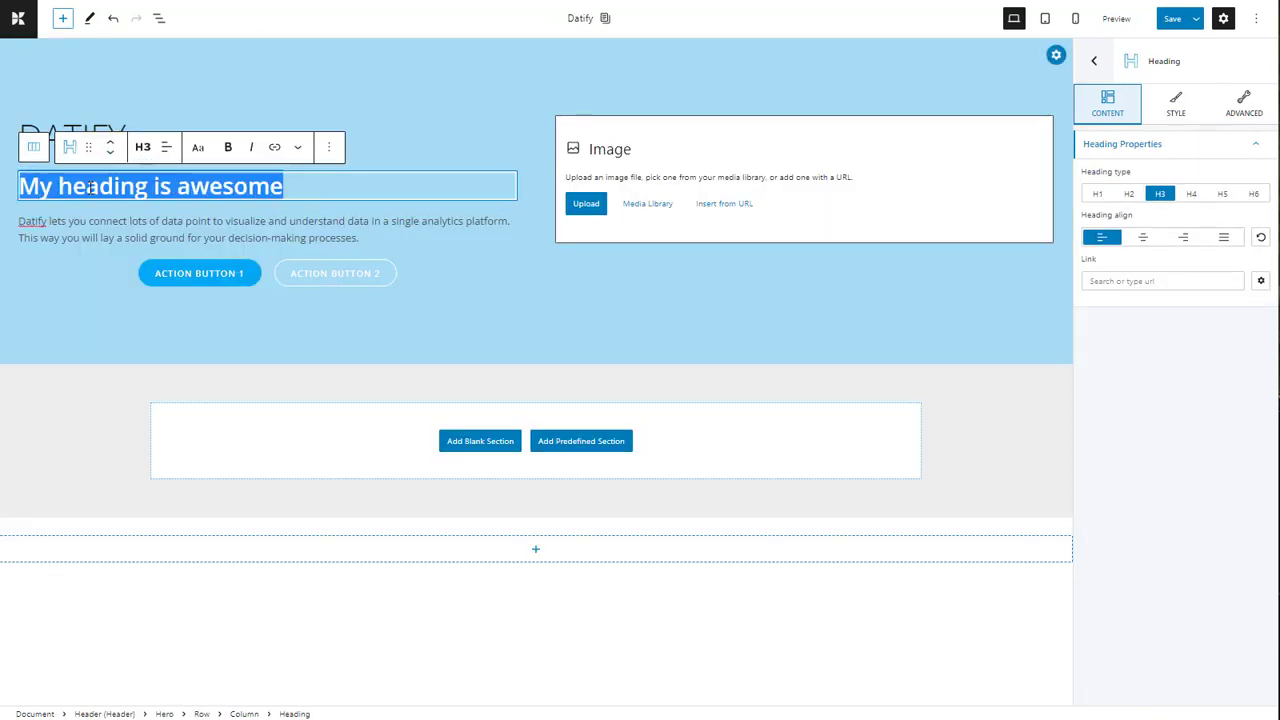
{"action": "right_click", "coordinate": [92, 188]}
{"action": "left_click", "coordinate": [130, 265]}
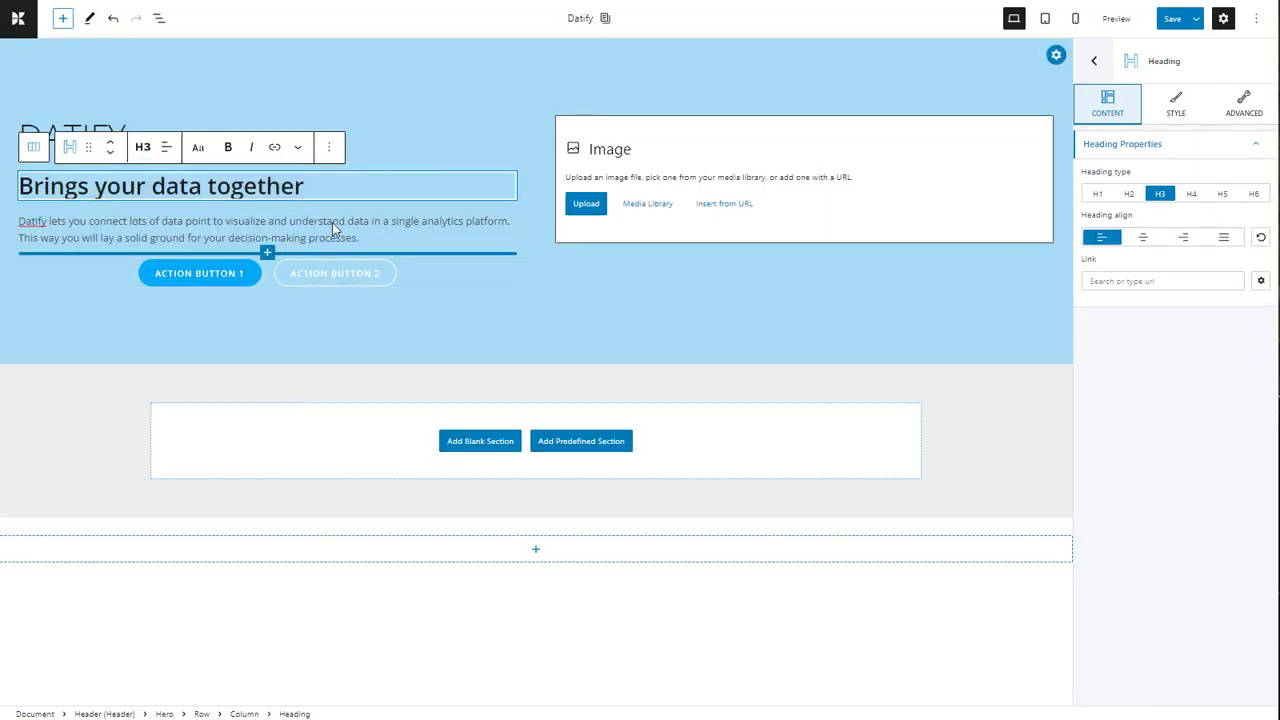
Place the dashboard screenshot from the Media Library in the hero image slot and save.
{"action": "left_click", "coordinate": [669, 205]}
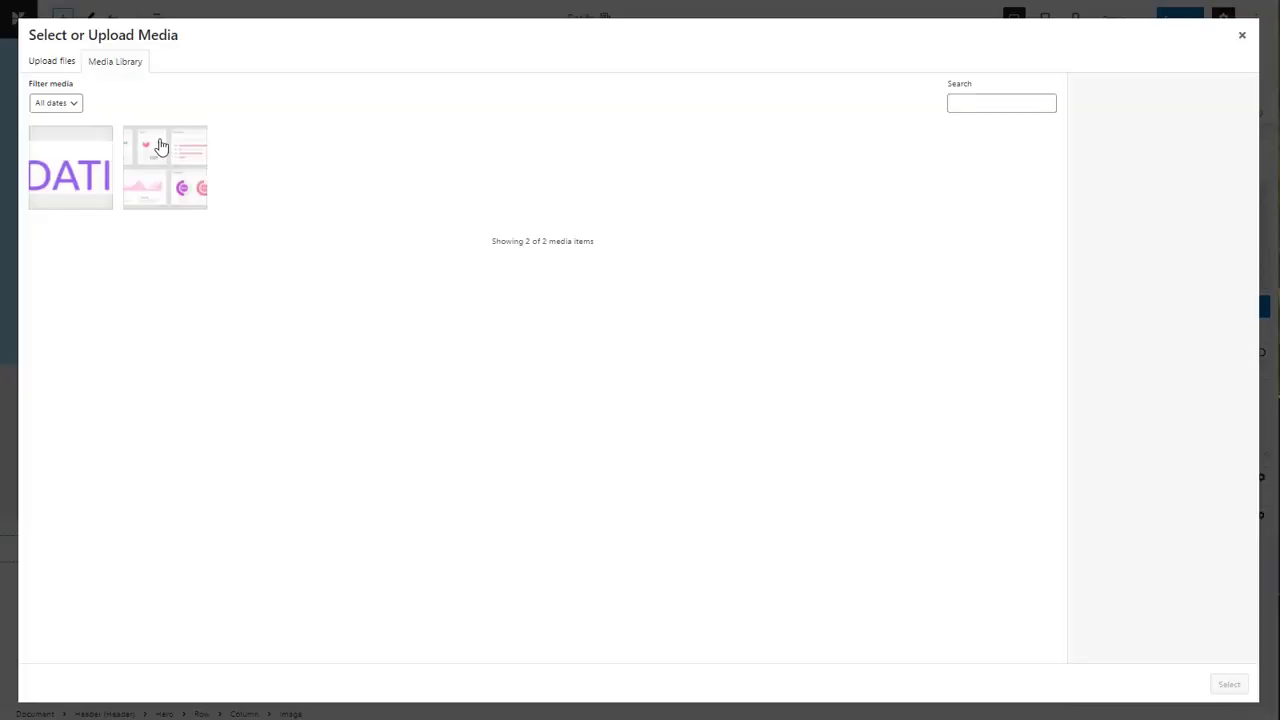
{"action": "left_click", "coordinate": [162, 150]}
{"action": "left_click", "coordinate": [1235, 688]}
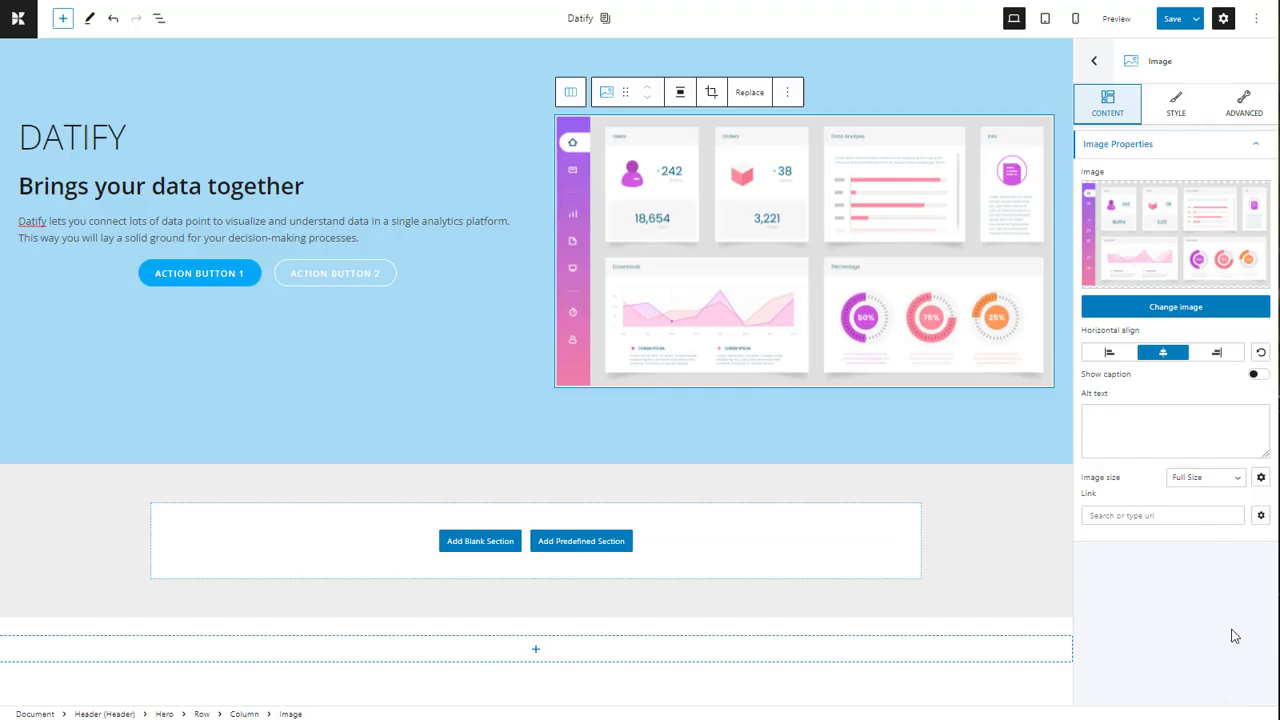
{"action": "left_click", "coordinate": [1173, 20]}
Enable a box shadow on the hero image with X offset 13 and Y offset 2.
{"action": "left_click", "coordinate": [1176, 104]}
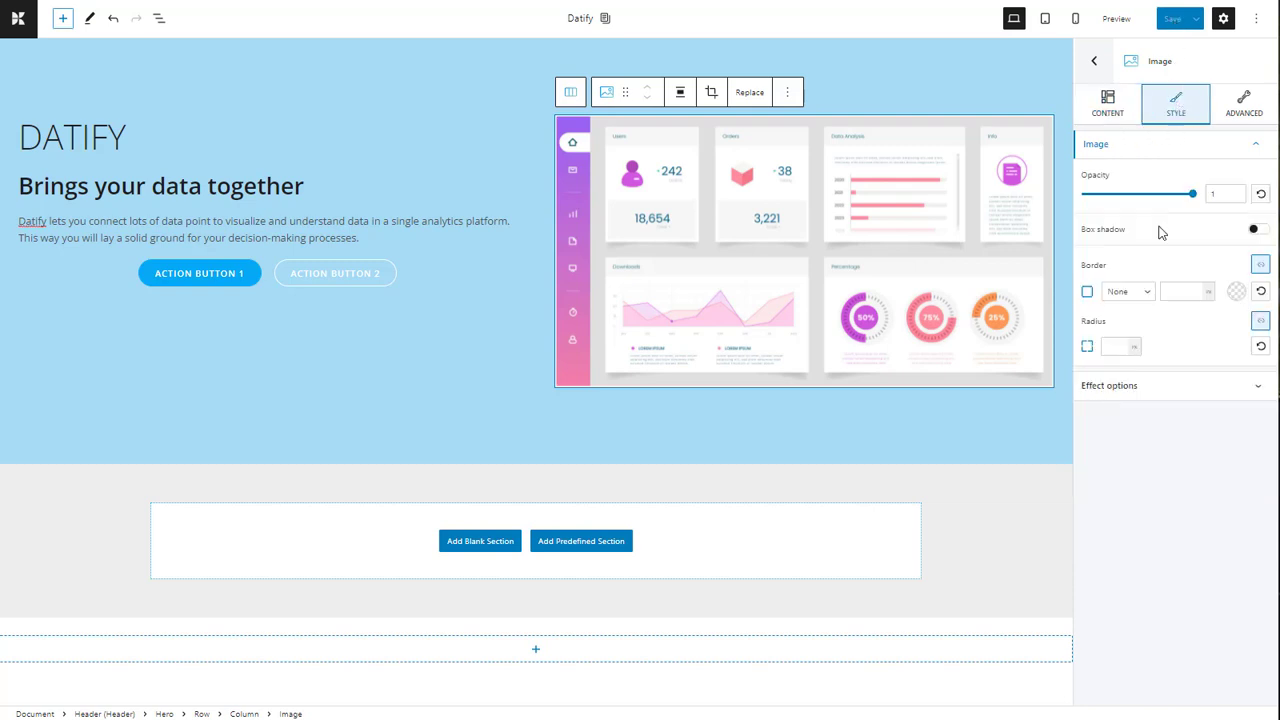
{"action": "left_click", "coordinate": [1124, 346]}
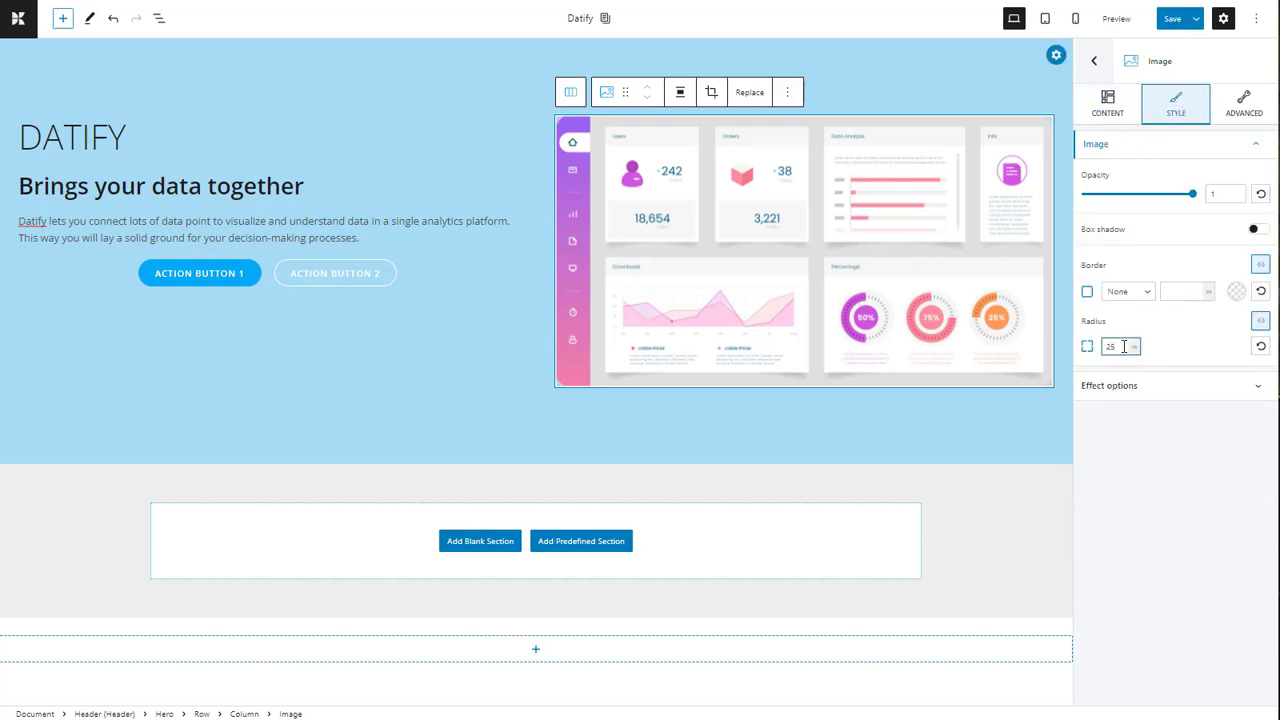
{"action": "left_click", "coordinate": [1255, 229]}
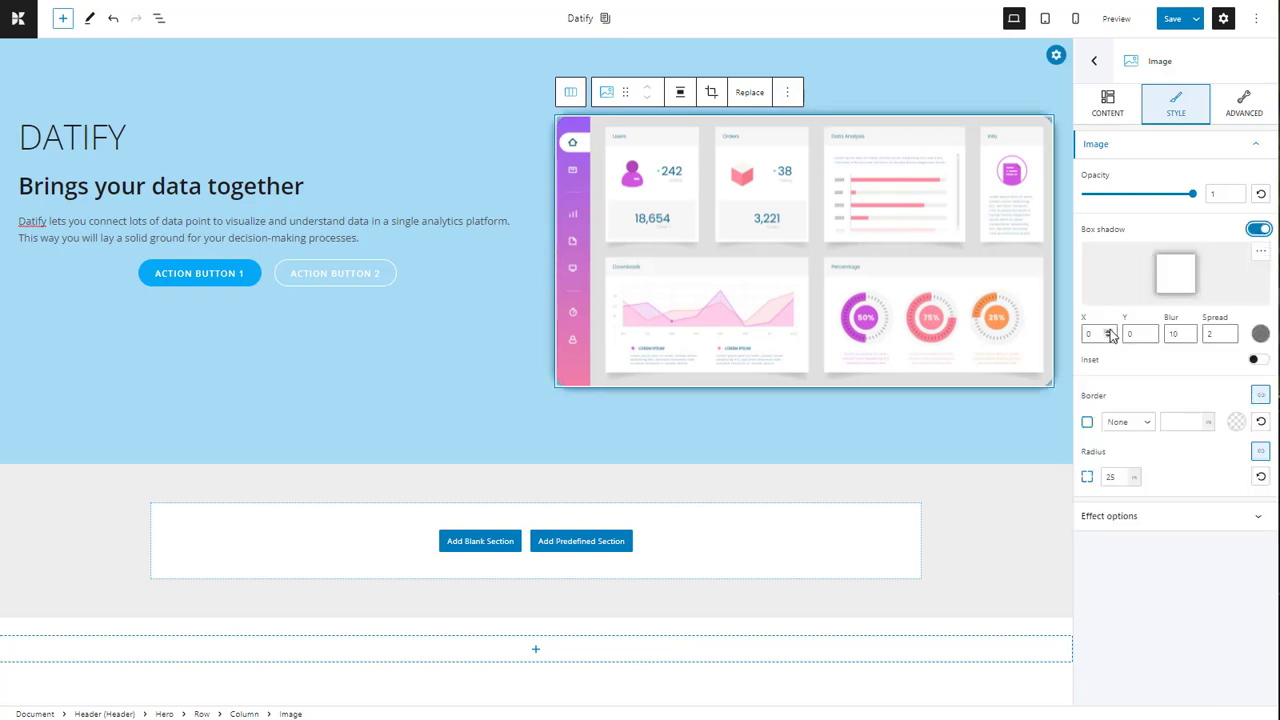
{"action": "left_click", "coordinate": [1110, 335]}
{"action": "type", "text": "13"}
{"action": "left_click", "coordinate": [1123, 335]}
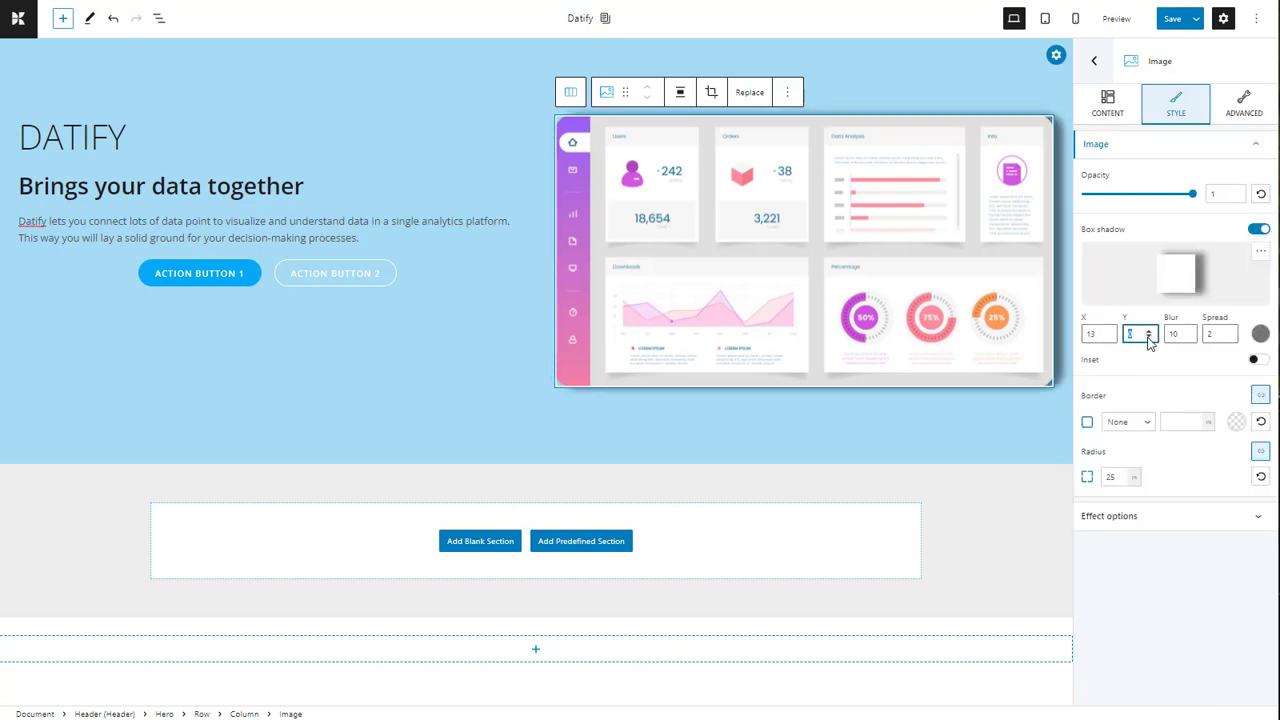
{"action": "type", "text": "2"}
Set the shadow blur to 26, spread to 5, and colour to hex 9860F2.
{"action": "left_click", "coordinate": [1180, 334]}
{"action": "type", "text": "26"}
{"action": "left_click", "coordinate": [1215, 334]}
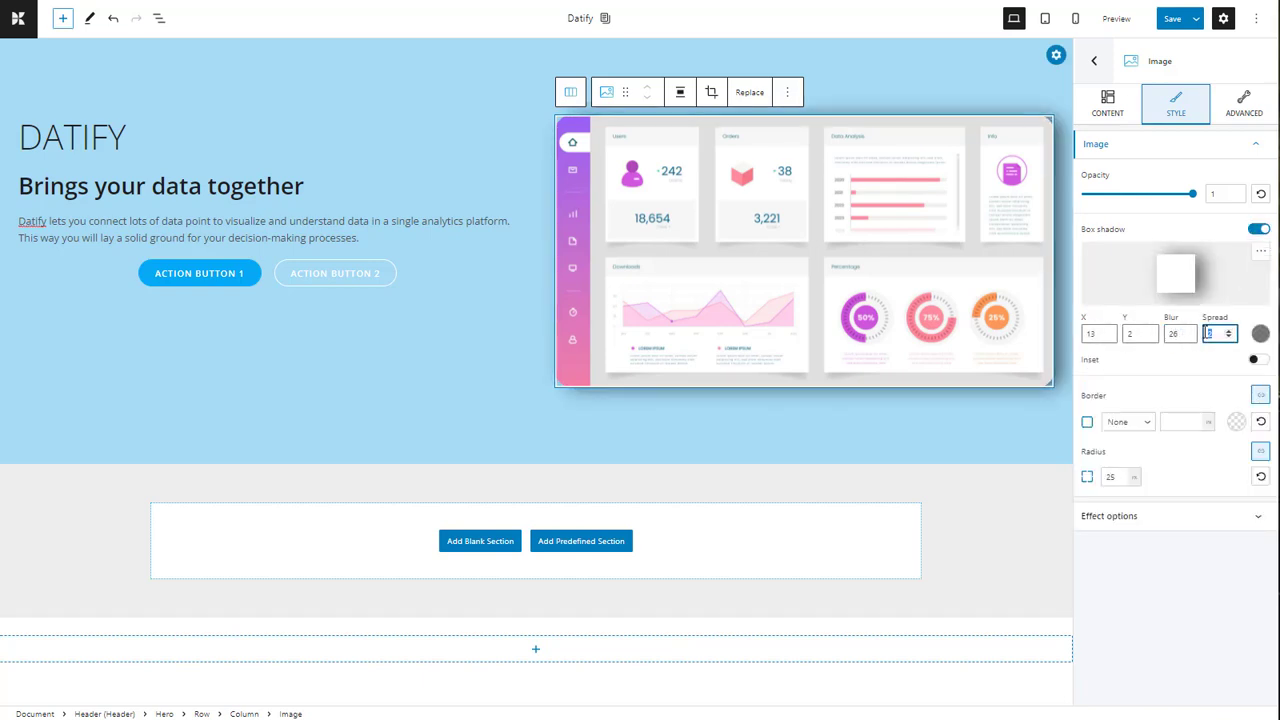
{"action": "type", "text": "5"}
{"action": "left_click", "coordinate": [1261, 334]}
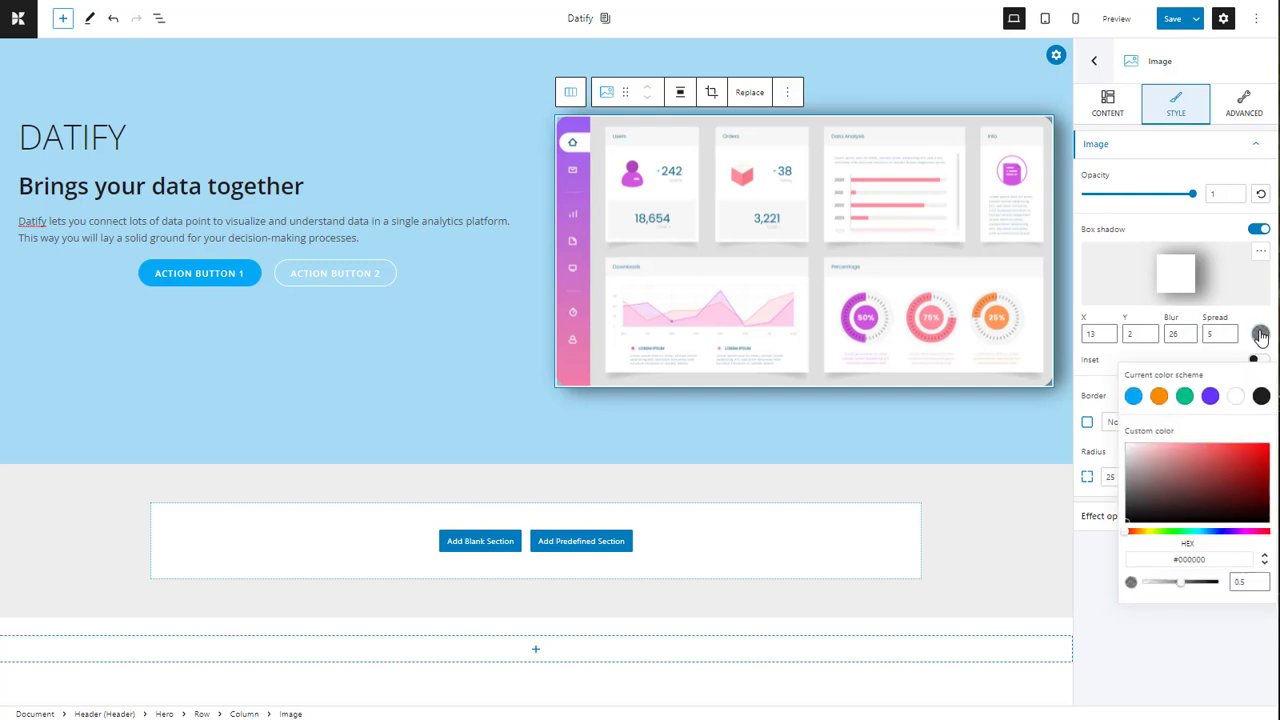
{"action": "left_click", "coordinate": [1211, 557]}
{"action": "type", "text": "9860F2"}
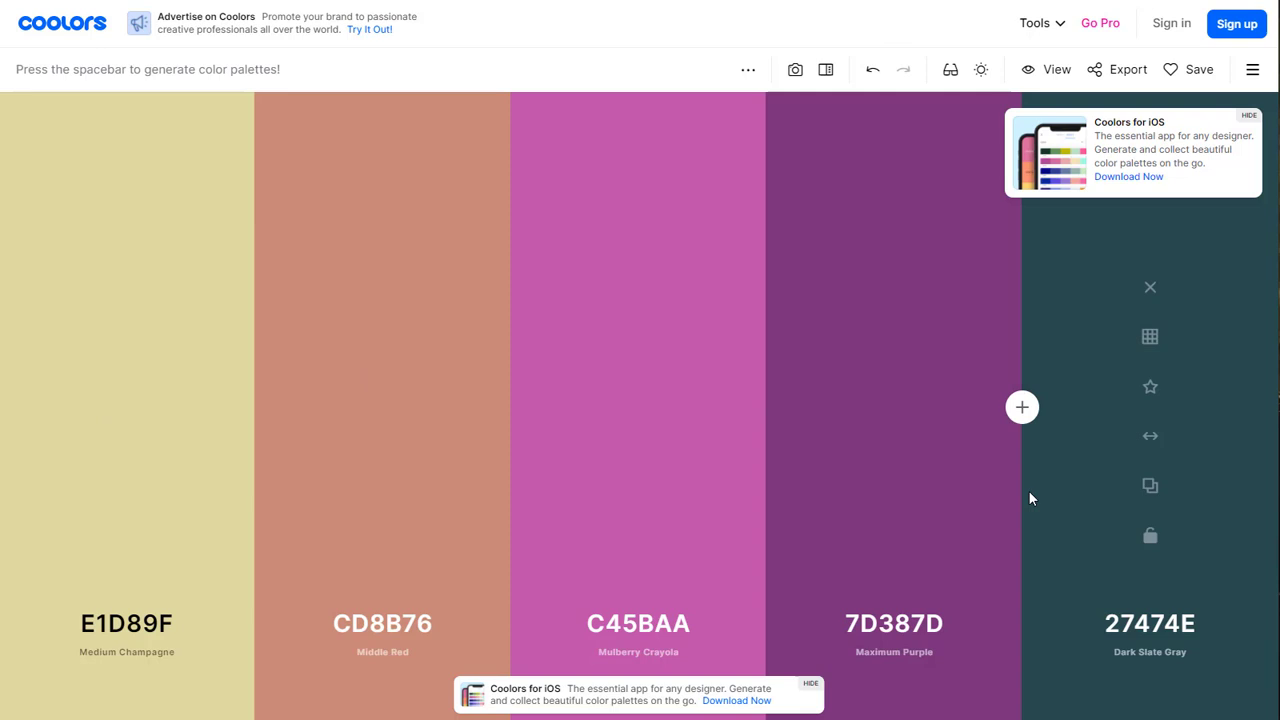
Generate a new Coolors palette, landing on EECF6D through 45050C.
{"action": "key", "text": "space"}
{"action": "key", "text": "space"}
{"action": "key", "text": "space"}
{"action": "key", "text": "space"}
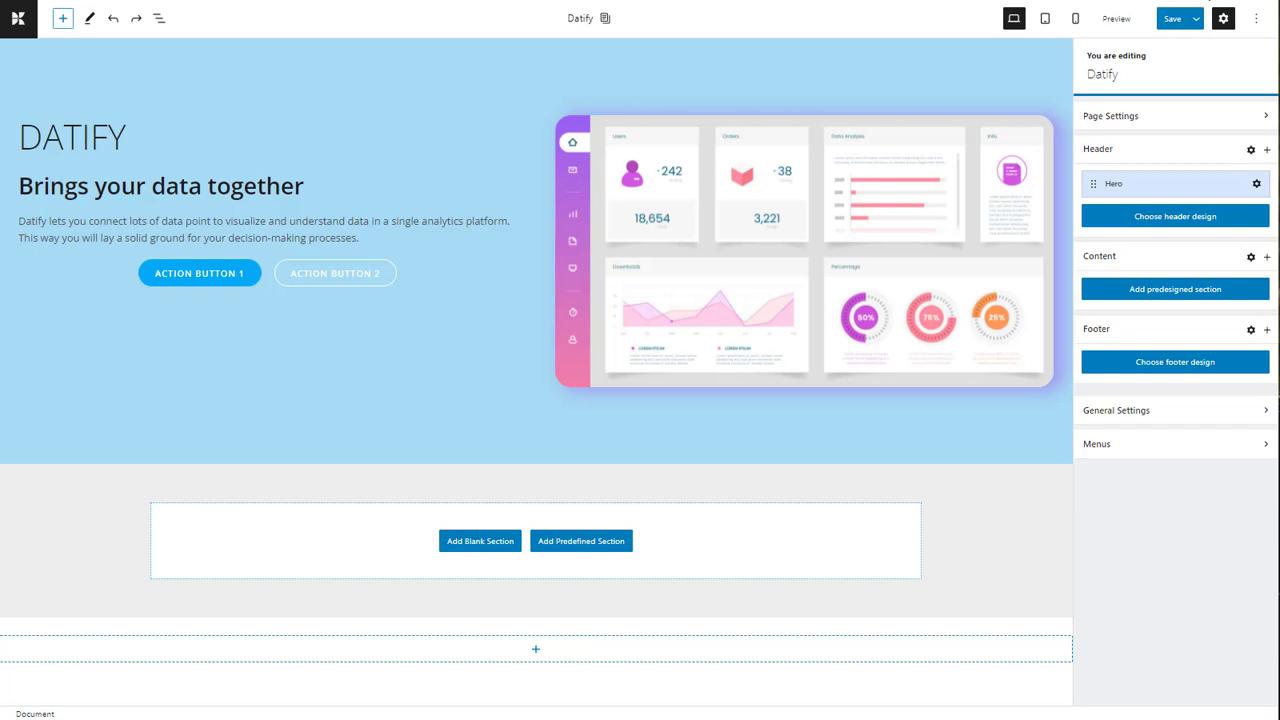
Sample and copy the purple 9B61F4 from the dashboard image with the ColorPick Eyedropper.
{"action": "left_click", "coordinate": [1206, 2]}
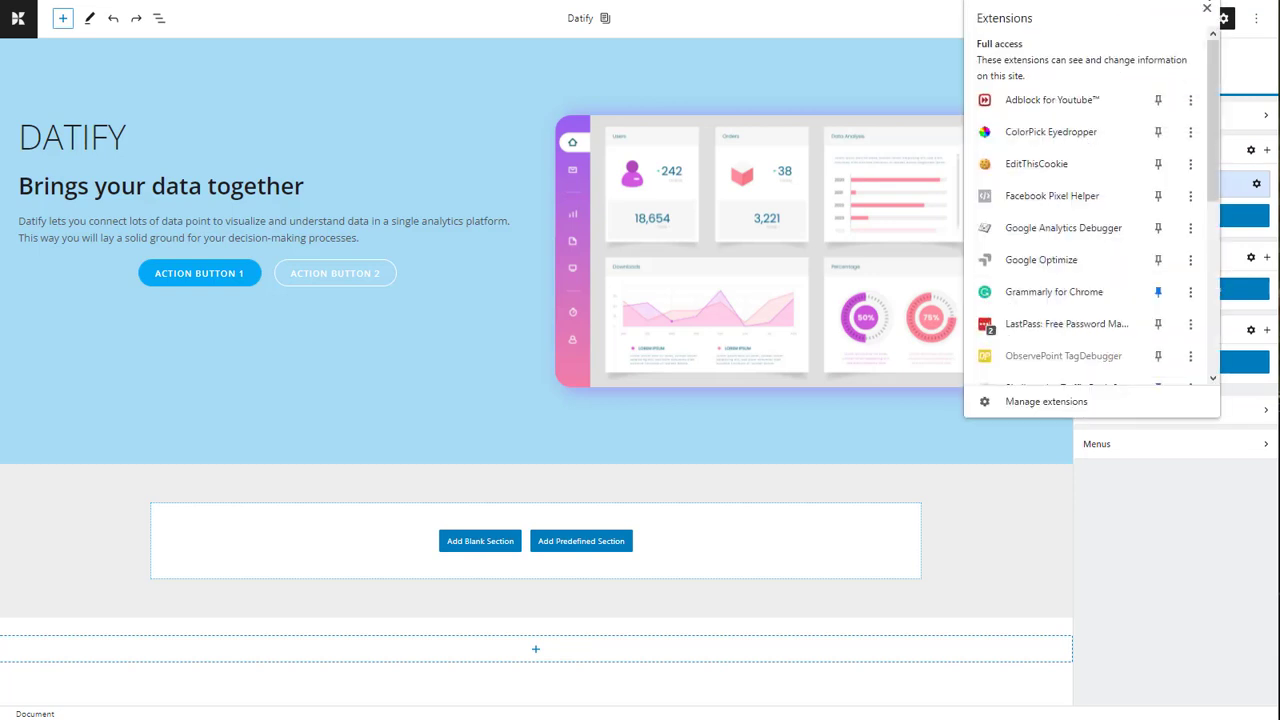
{"action": "left_click", "coordinate": [1034, 136]}
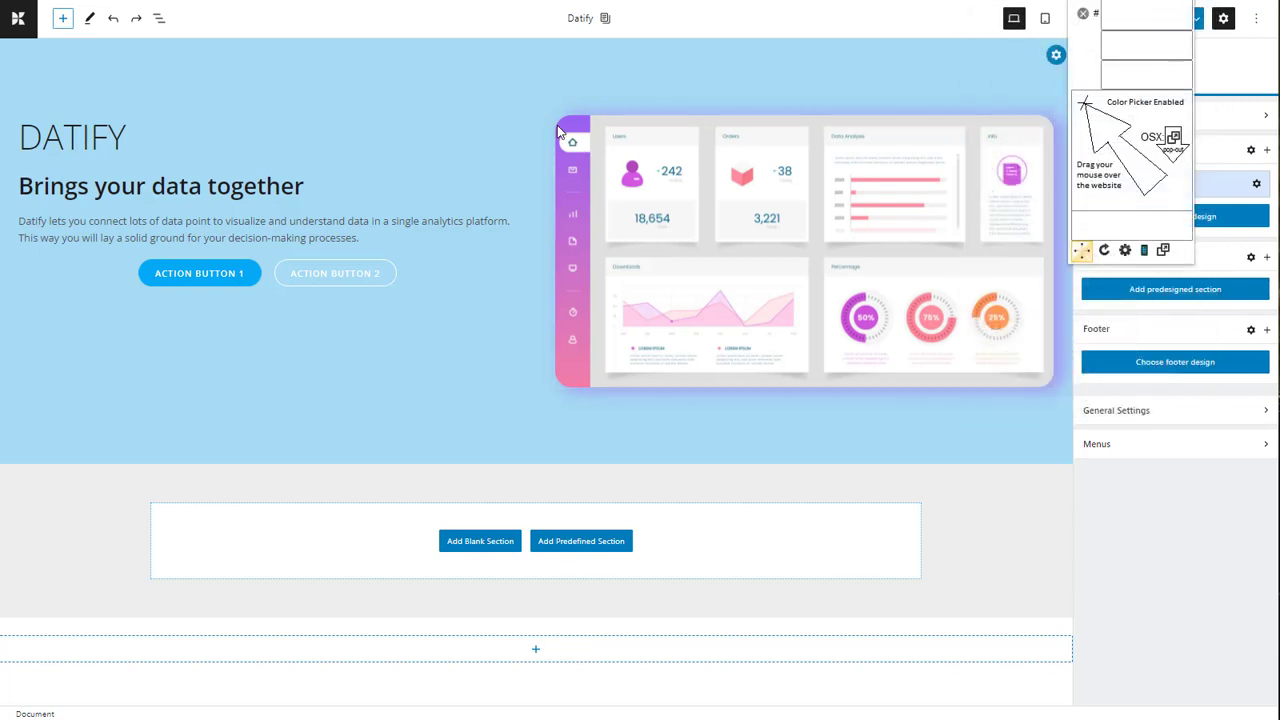
{"action": "left_click", "coordinate": [579, 120]}
{"action": "key", "text": "ctrl+c"}
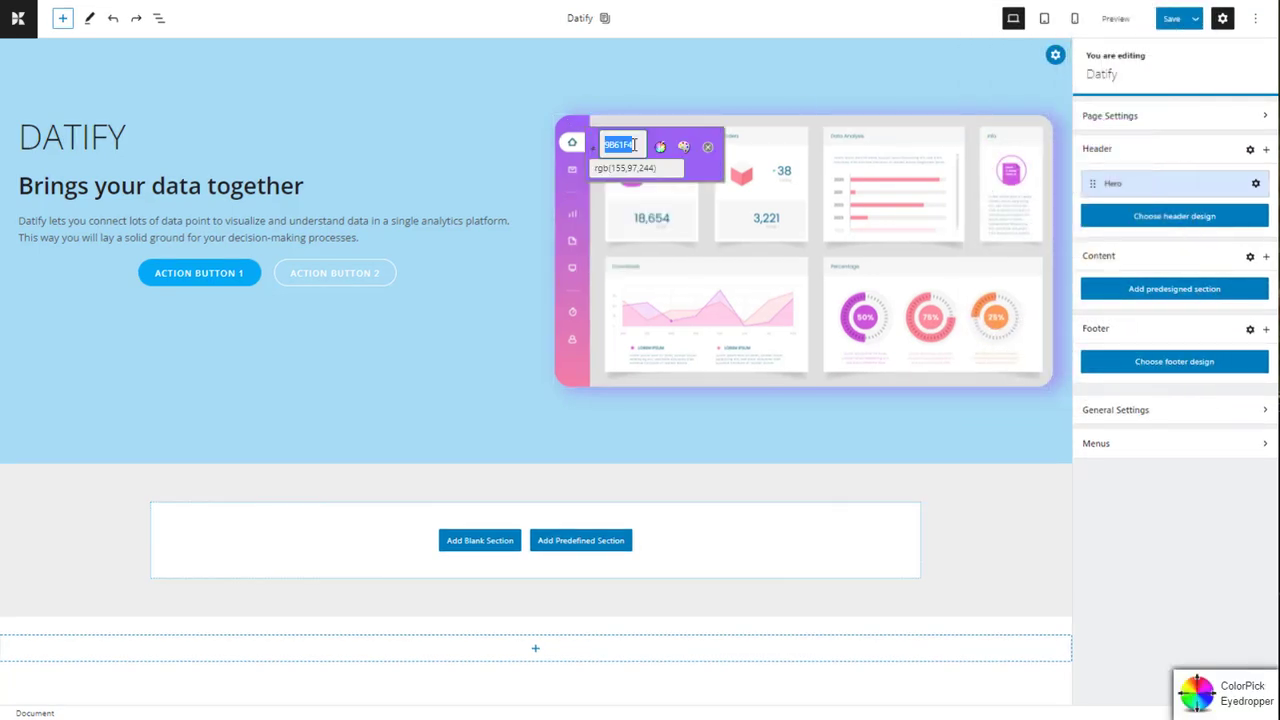
{"action": "right_click", "coordinate": [632, 147]}
{"action": "left_click", "coordinate": [655, 157]}
Set the DATIFY title and 'Brings your data together' heading text colour to the copied purple.
{"action": "left_click", "coordinate": [120, 143]}
{"action": "left_click", "coordinate": [1176, 104]}
{"action": "left_click", "coordinate": [1235, 176]}
{"action": "double_click", "coordinate": [1180, 407]}
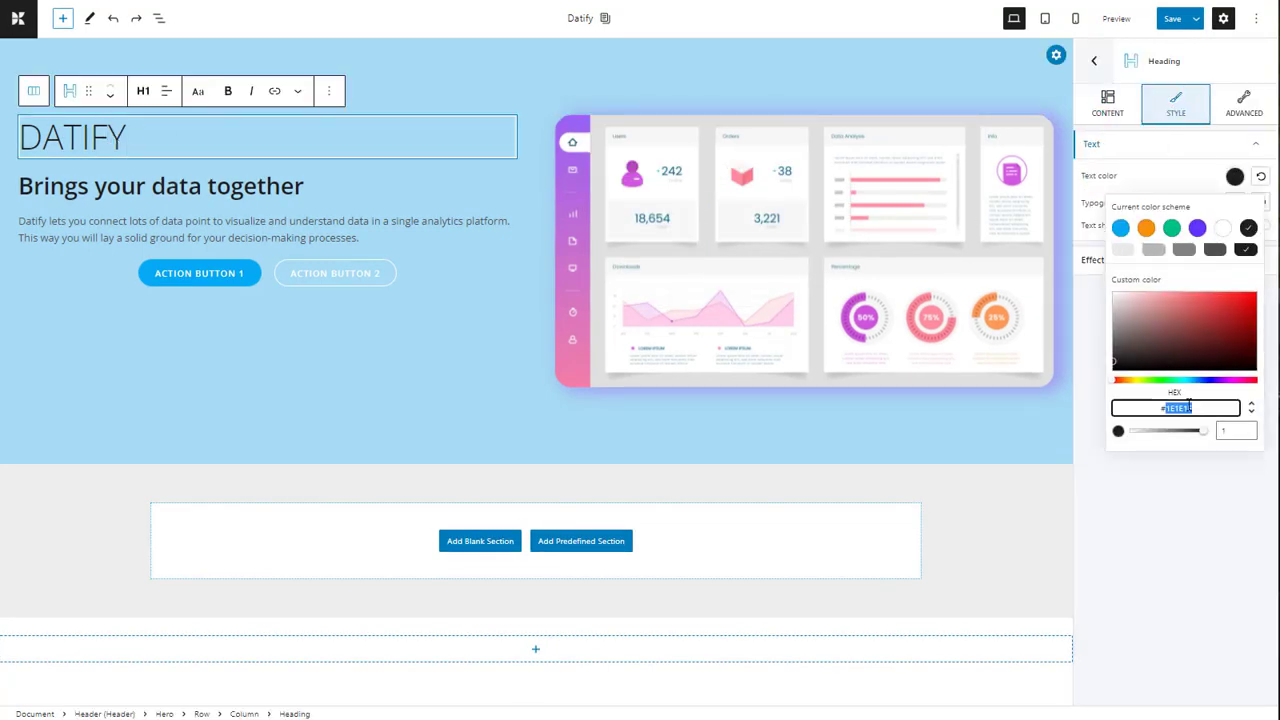
{"action": "key", "text": "ctrl+v"}
{"action": "left_click", "coordinate": [152, 196]}
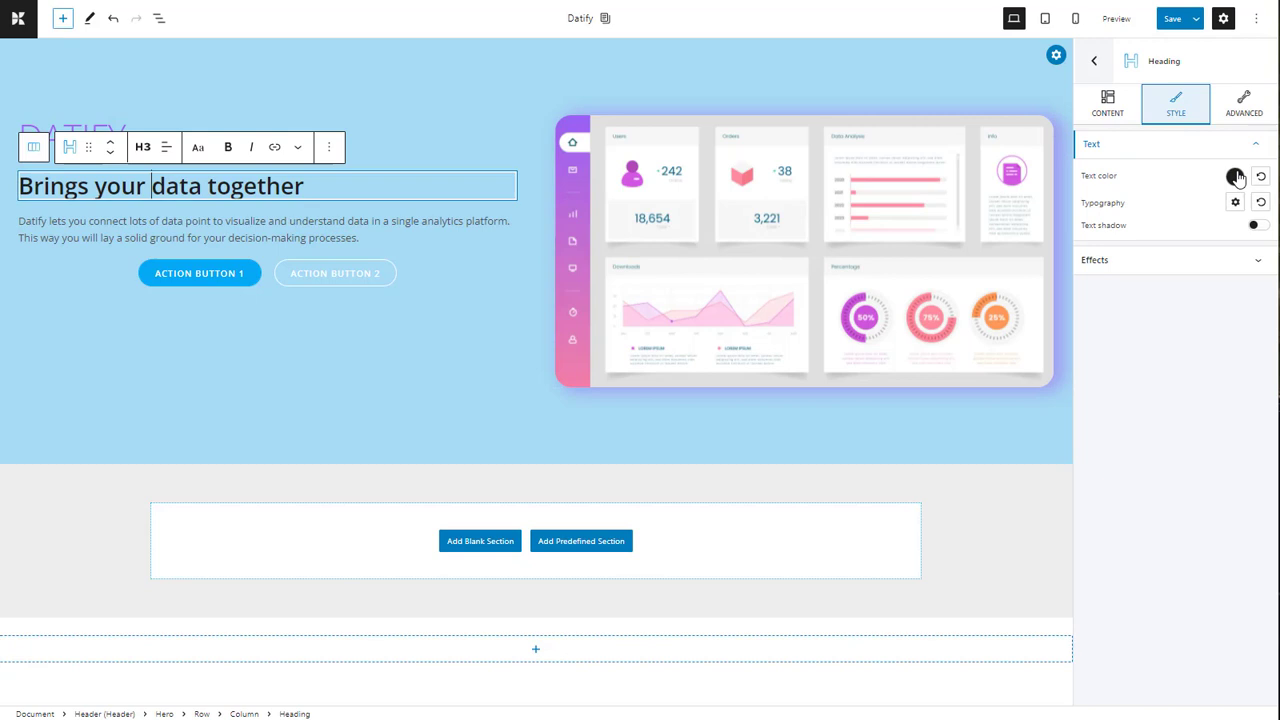
{"action": "left_click", "coordinate": [1235, 176]}
{"action": "double_click", "coordinate": [1200, 398]}
{"action": "key", "text": "ctrl+v"}
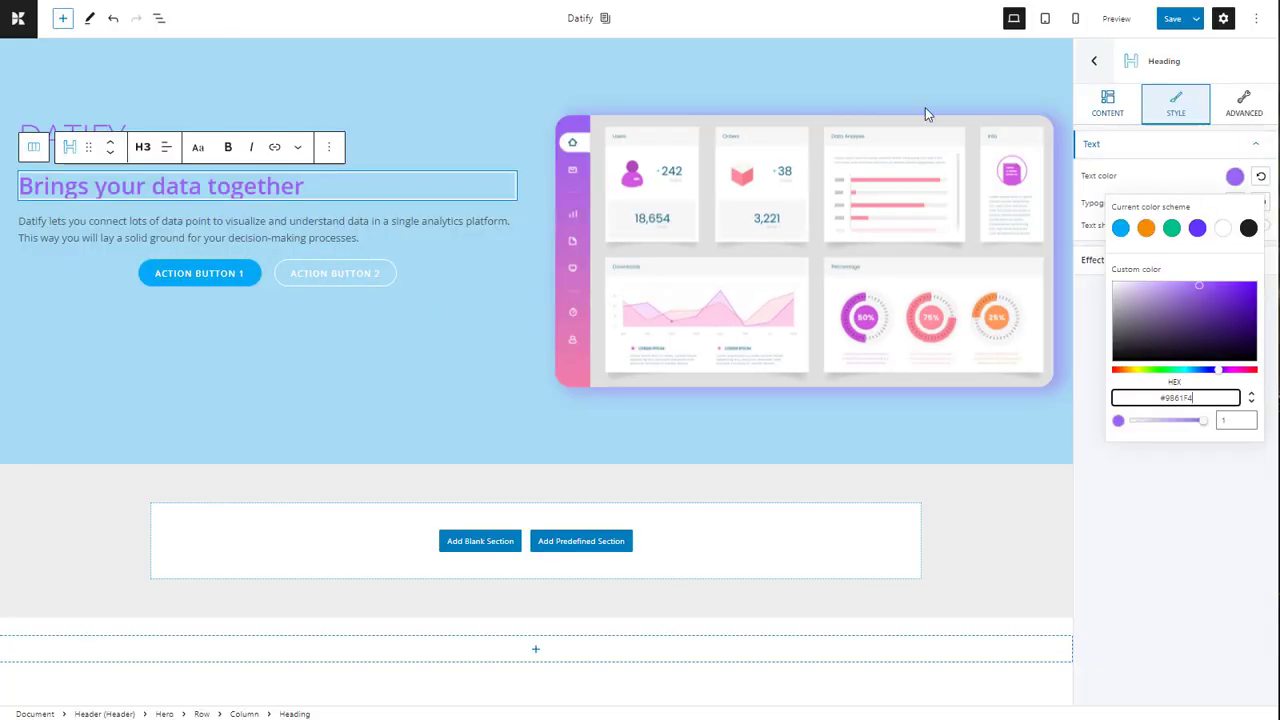
Paste a copied hex value into the hero section's background colour.
{"action": "left_click", "coordinate": [543, 51]}
{"action": "left_click", "coordinate": [1244, 105]}
{"action": "left_click", "coordinate": [1232, 207]}
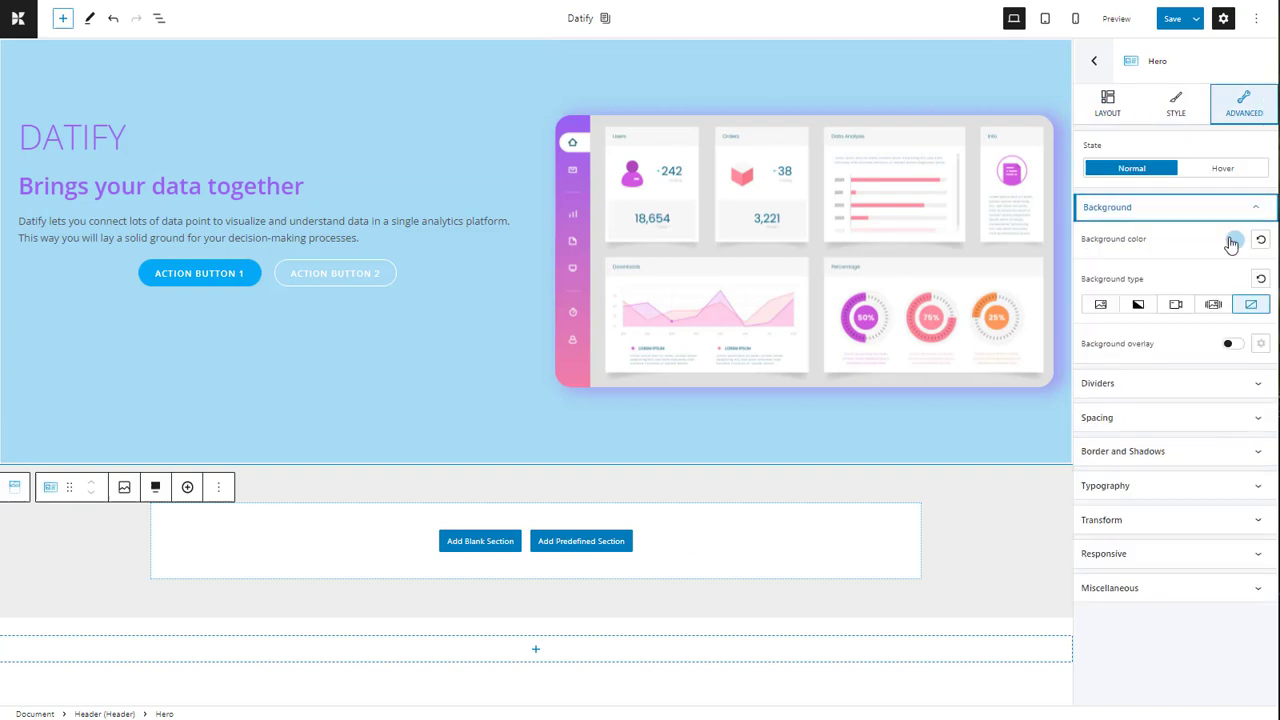
{"action": "left_click", "coordinate": [1232, 241]}
{"action": "double_click", "coordinate": [1190, 471]}
{"action": "type", "text": "#E8E6E8"}
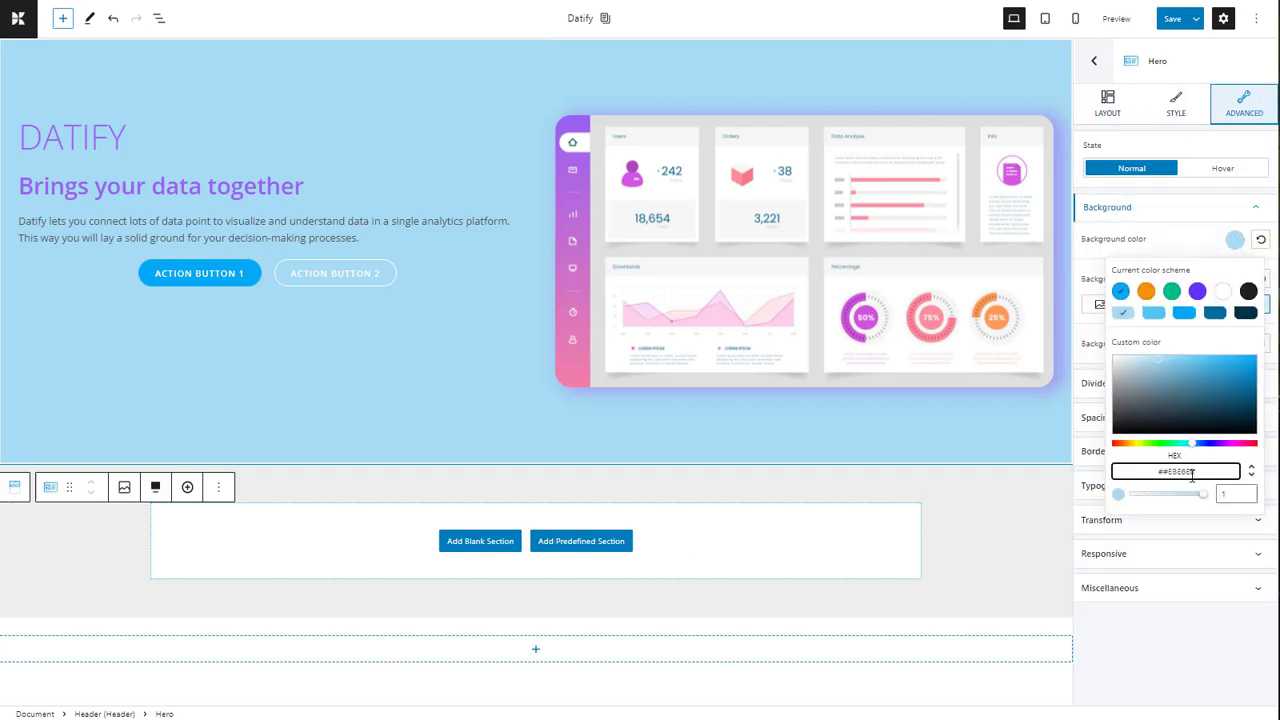
{"action": "key", "text": "Return"}
Delete the hero's pair of action buttons.
{"action": "left_click", "coordinate": [433, 279]}
{"action": "left_click", "coordinate": [148, 240]}
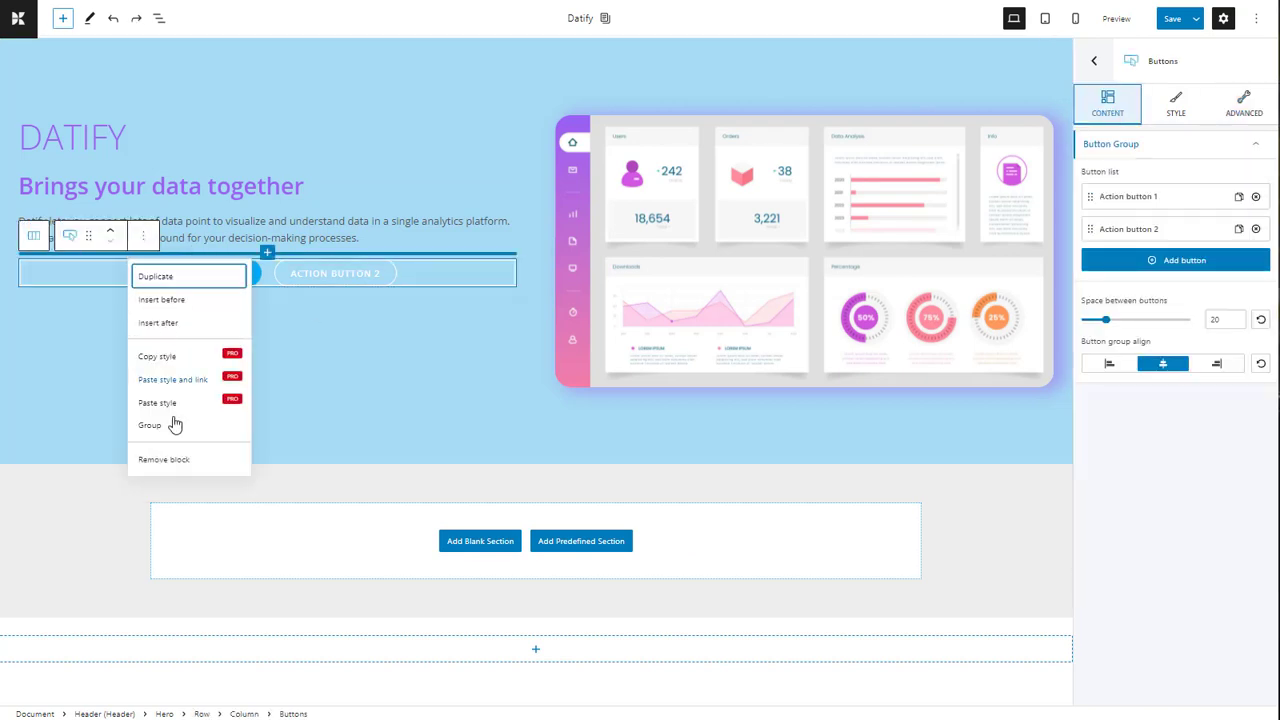
{"action": "left_click", "coordinate": [172, 422]}
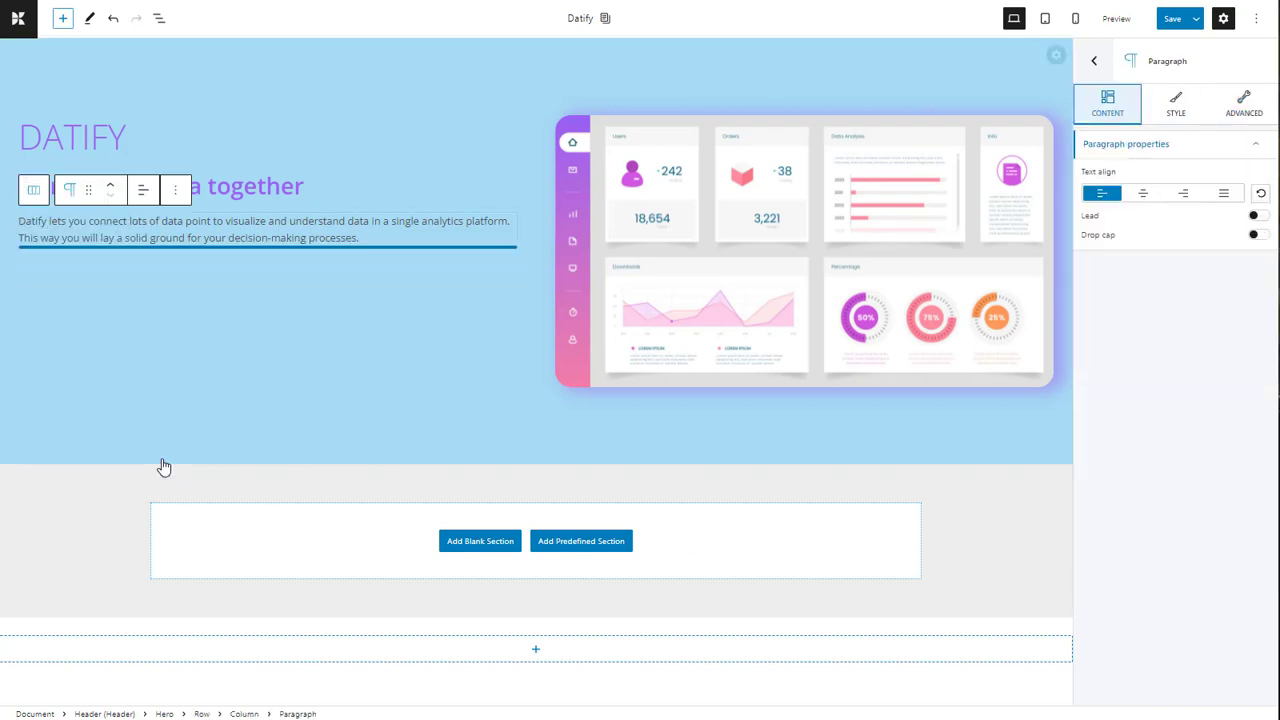
Insert a two-column row after the paragraph with a single button in its left column.
{"action": "left_click", "coordinate": [264, 247]}
{"action": "left_click", "coordinate": [266, 337]}
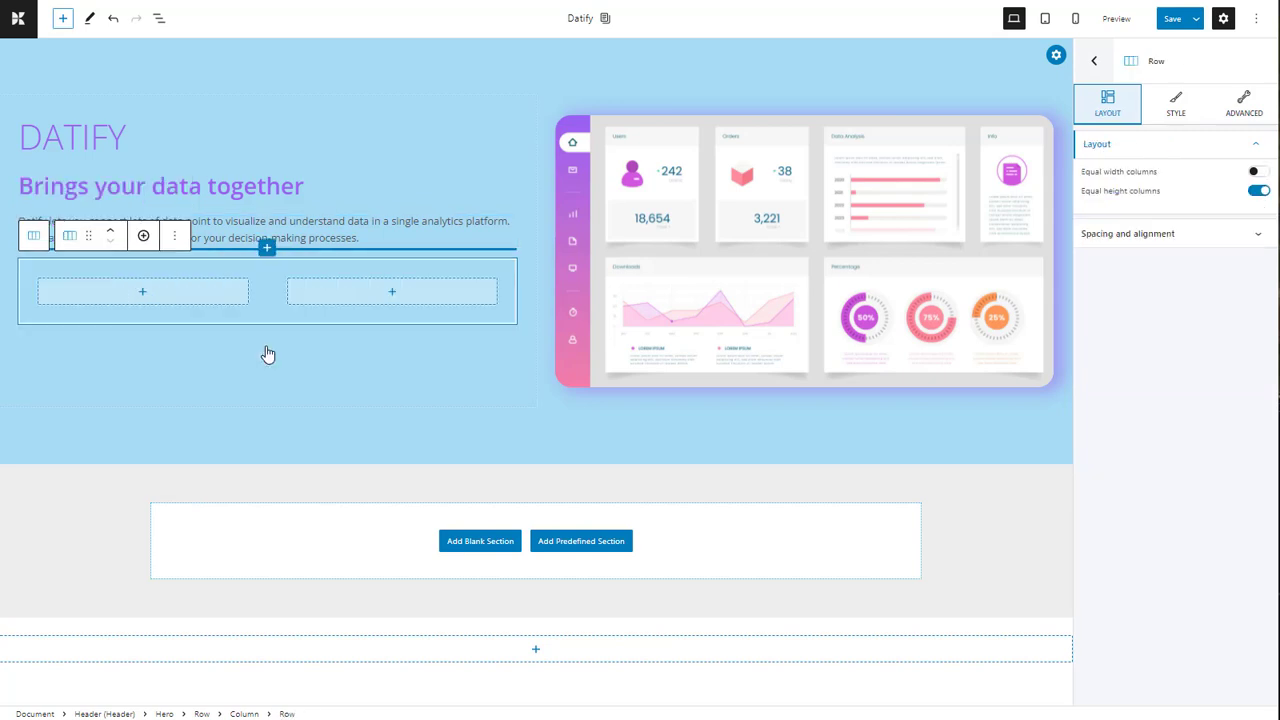
{"action": "left_click", "coordinate": [148, 296]}
{"action": "left_click", "coordinate": [202, 383]}
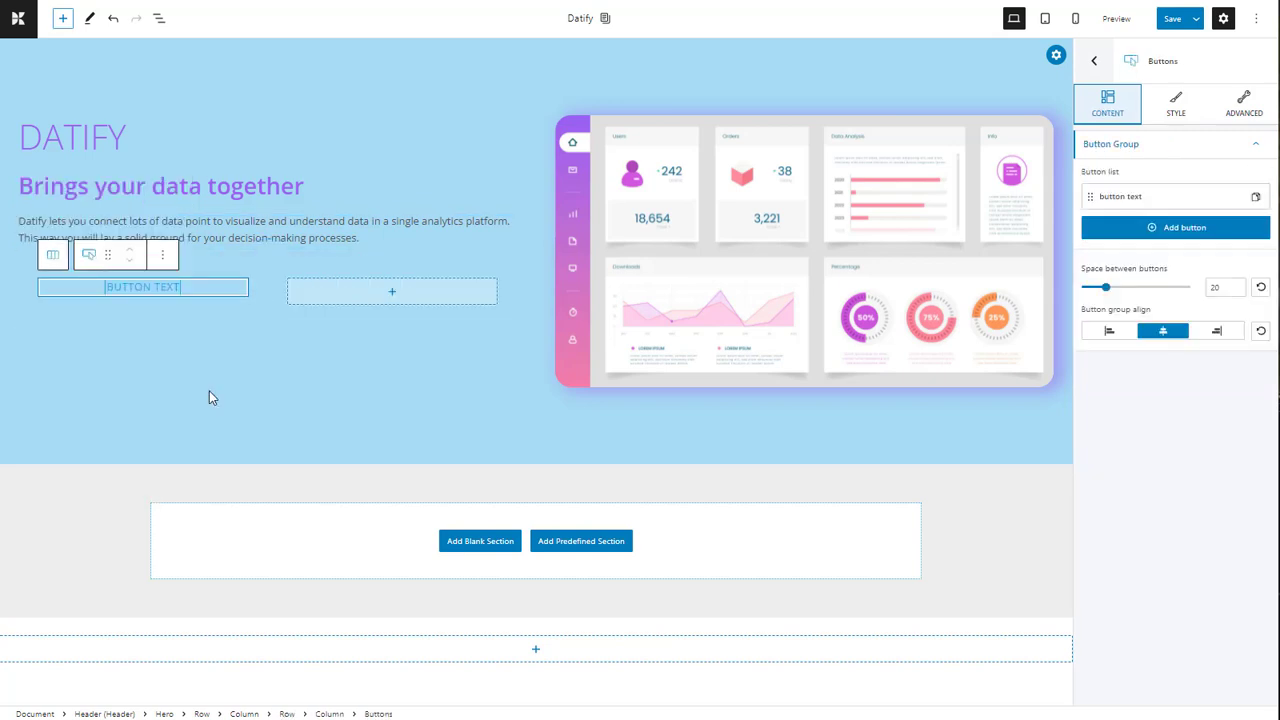
{"action": "left_click", "coordinate": [389, 296]}
Add a Link Group to the right column with the solid play icon shown before its text.
{"action": "type", "text": "link"}
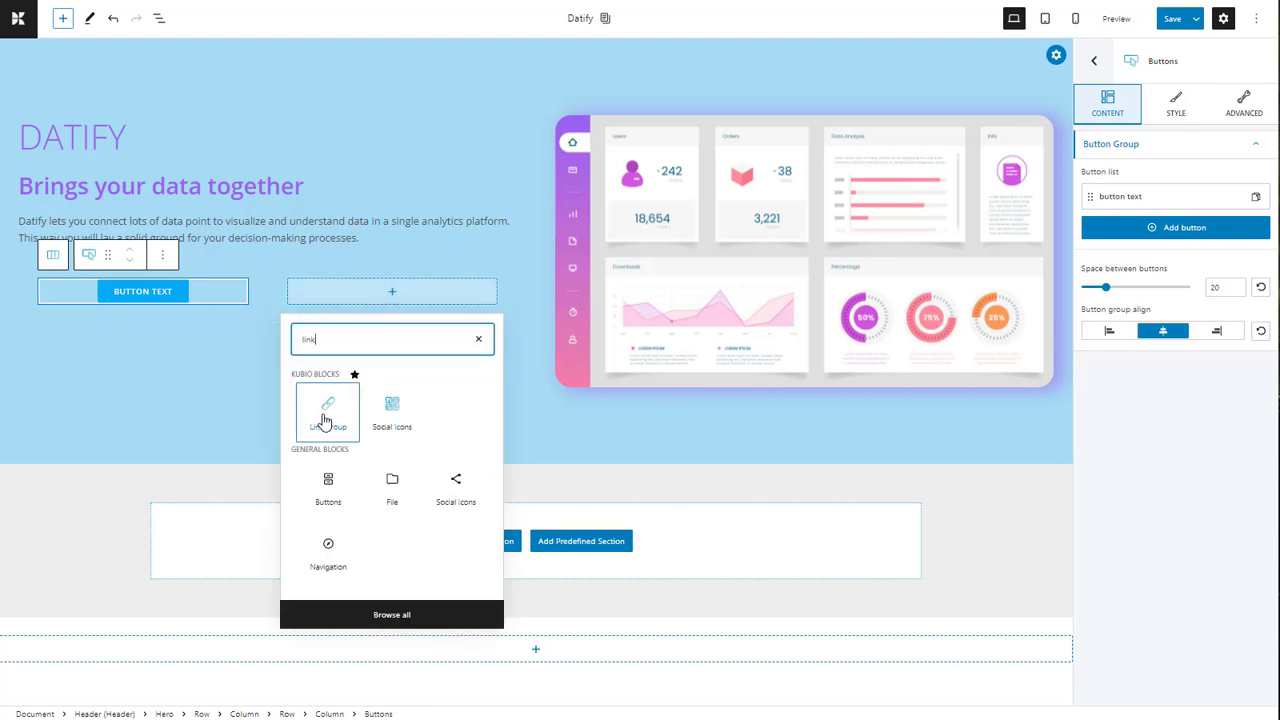
{"action": "left_click", "coordinate": [327, 412]}
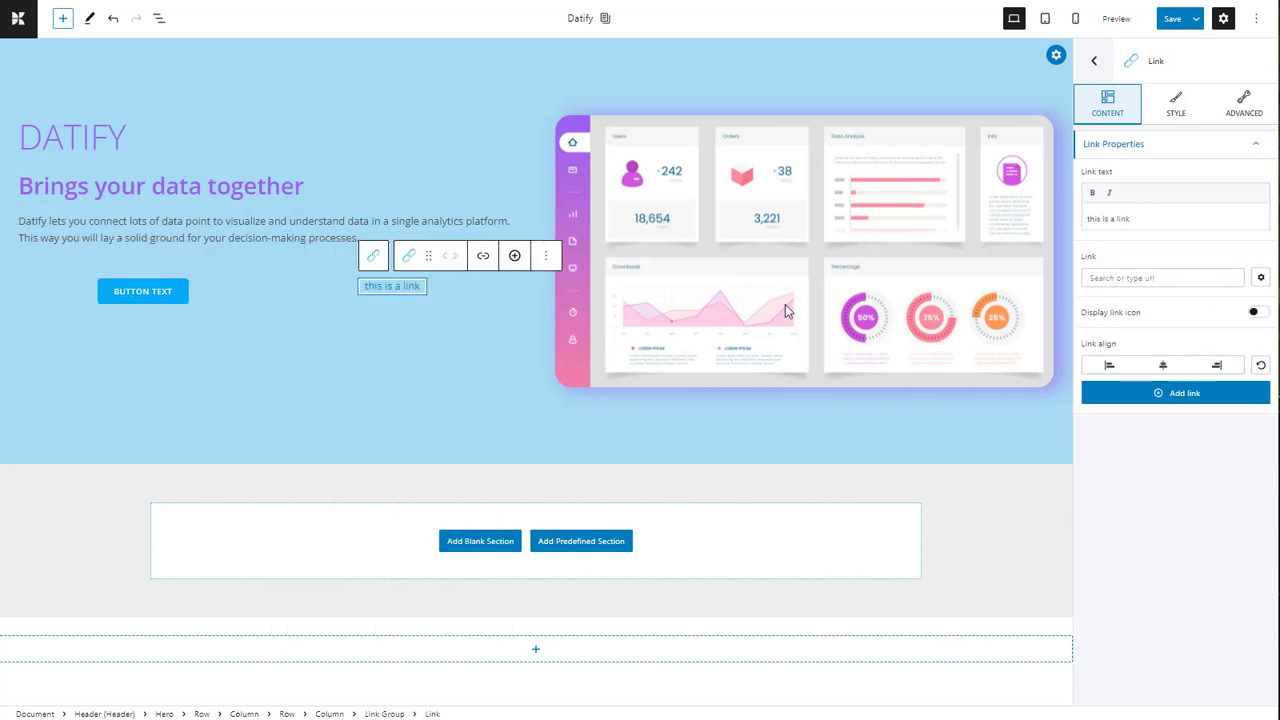
{"action": "left_click", "coordinate": [1254, 312]}
{"action": "left_click", "coordinate": [1178, 372]}
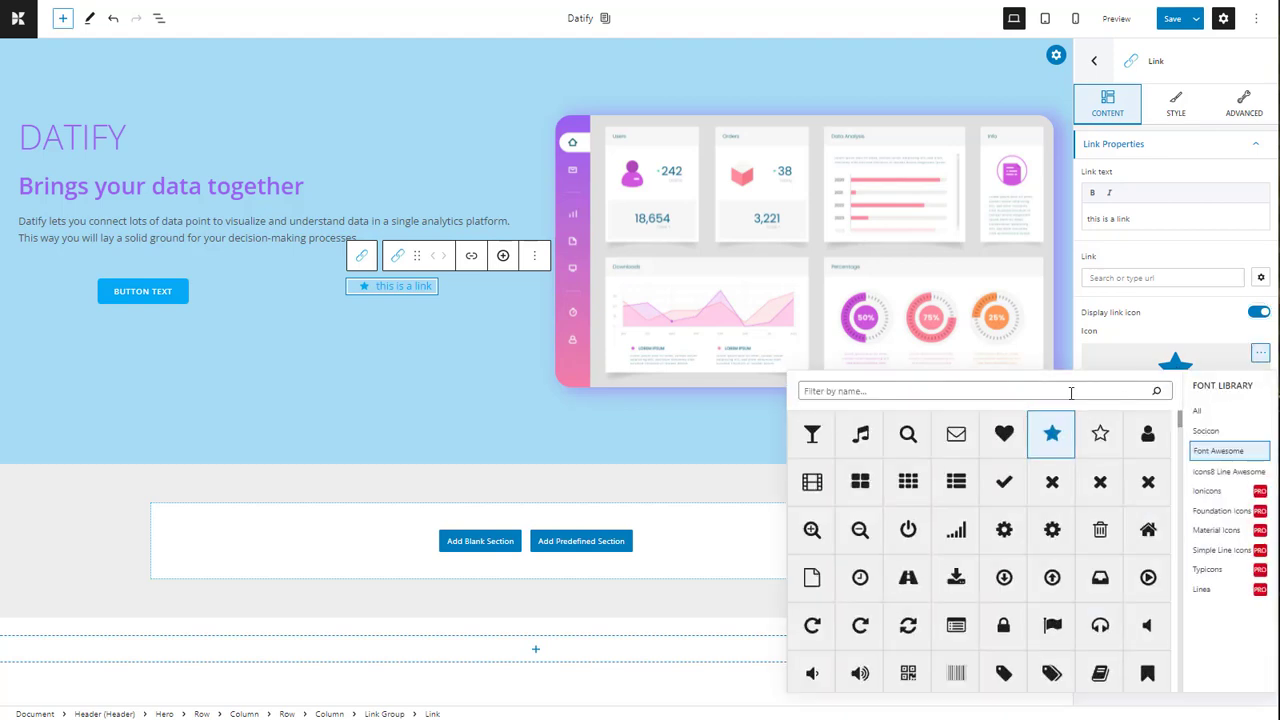
{"action": "left_click", "coordinate": [1071, 391]}
{"action": "type", "text": "play"}
{"action": "left_click", "coordinate": [871, 434]}
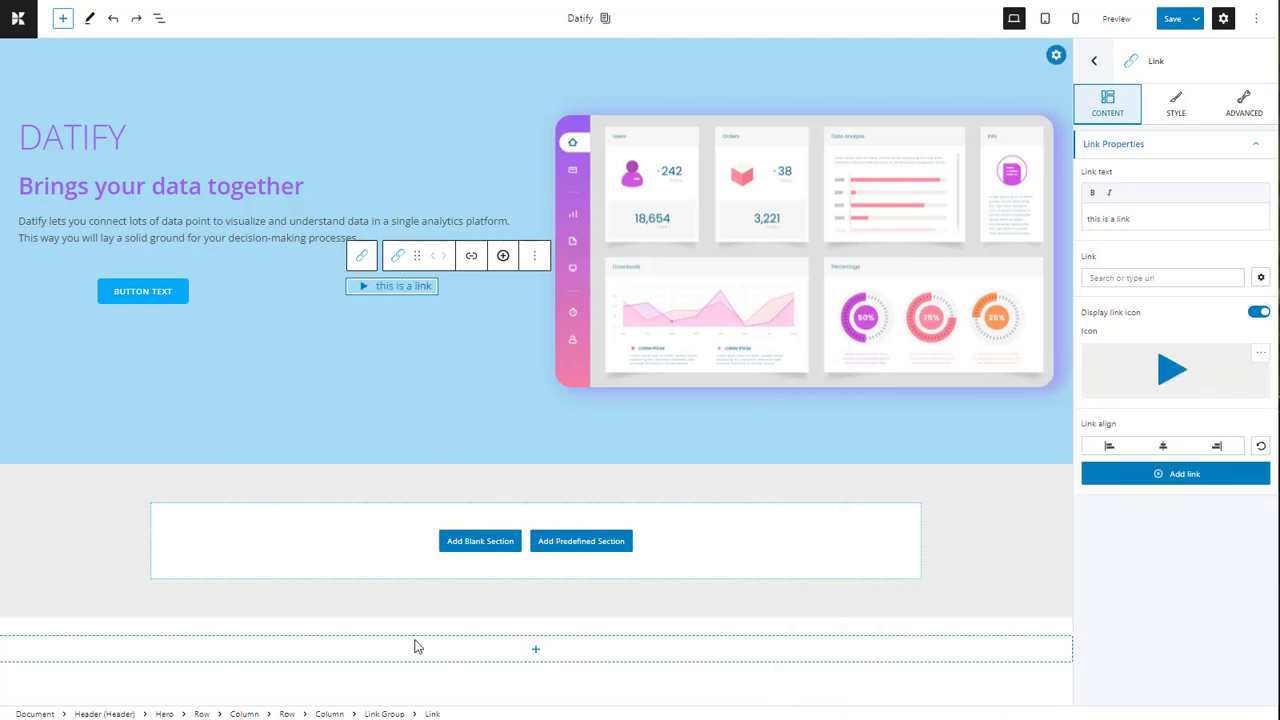
{"action": "left_click", "coordinate": [330, 713]}
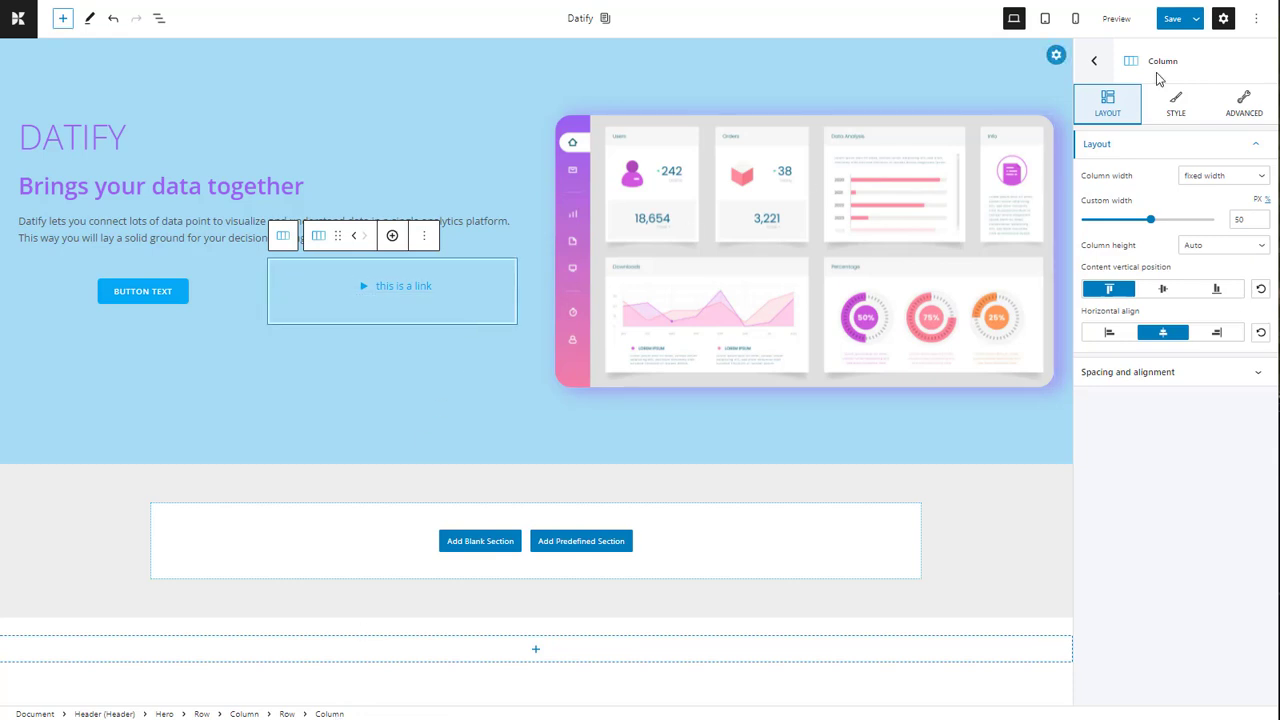
Set both the link and button columns to fit to content with middle vertical position.
{"action": "left_click", "coordinate": [1218, 176]}
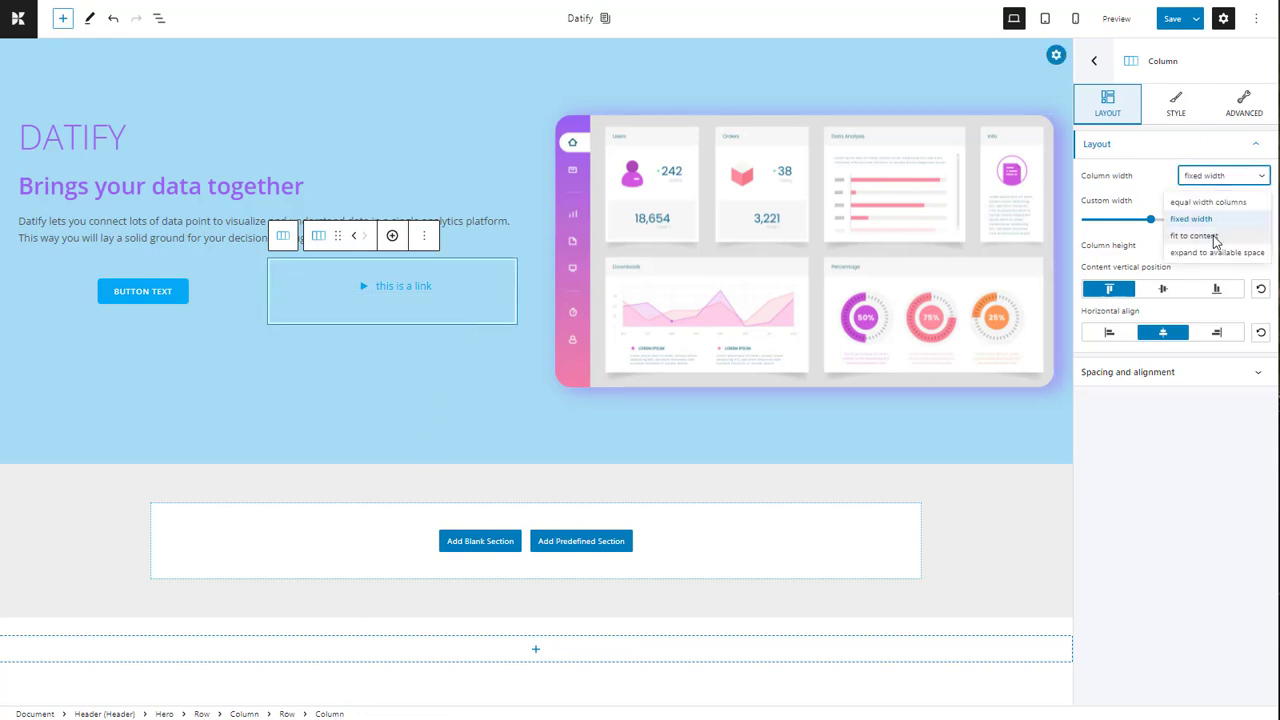
{"action": "left_click", "coordinate": [1215, 234]}
{"action": "left_click", "coordinate": [1166, 246]}
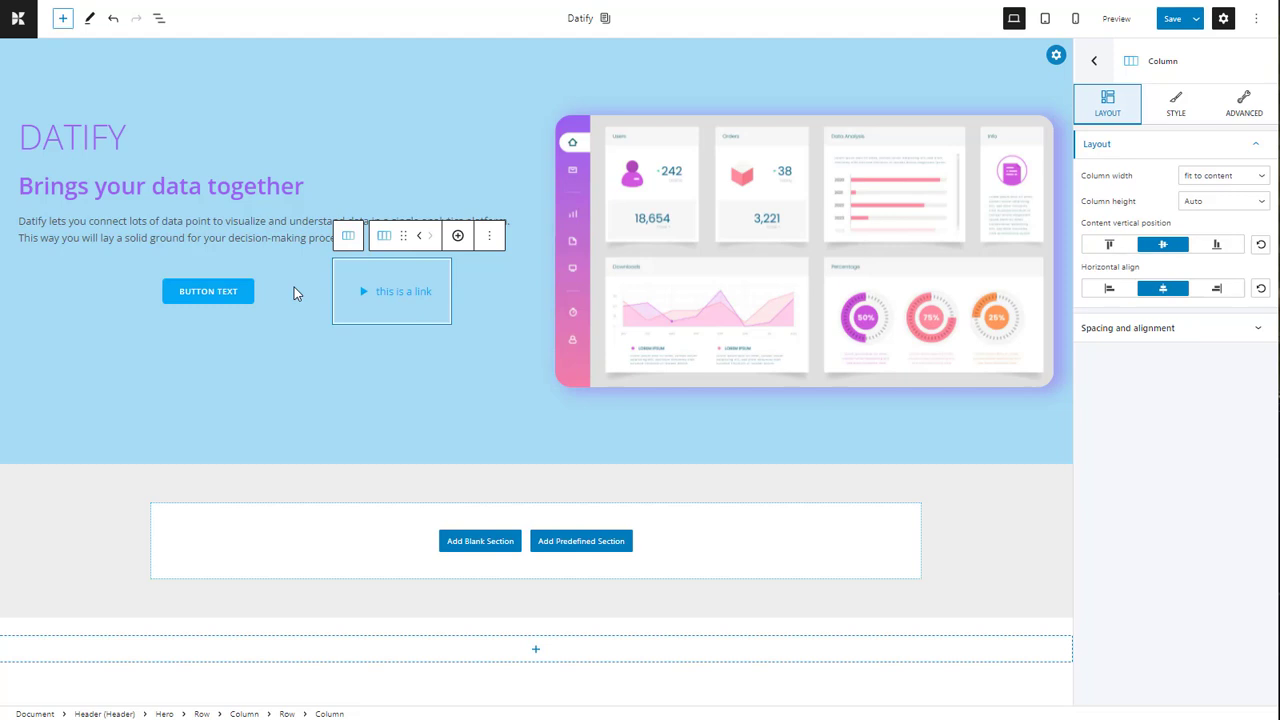
{"action": "left_click", "coordinate": [240, 303]}
{"action": "left_click", "coordinate": [329, 714]}
{"action": "left_click", "coordinate": [1218, 176]}
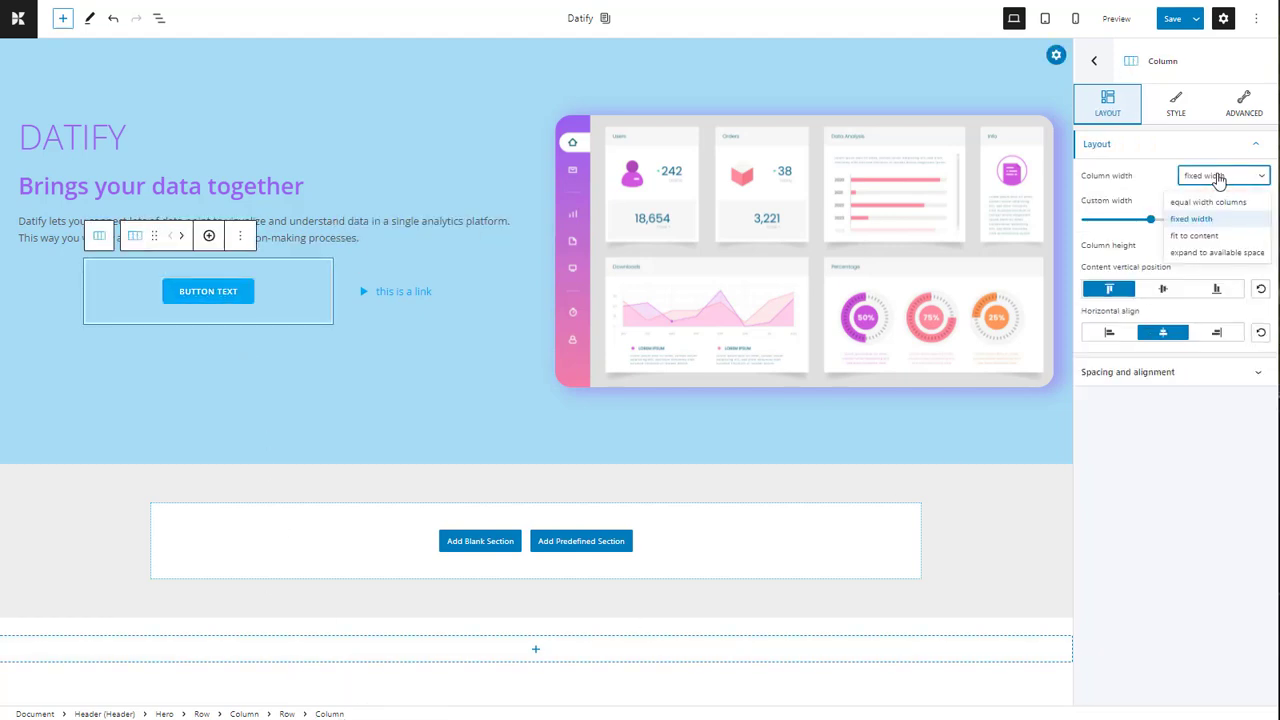
{"action": "left_click", "coordinate": [1202, 236]}
{"action": "left_click", "coordinate": [1170, 250]}
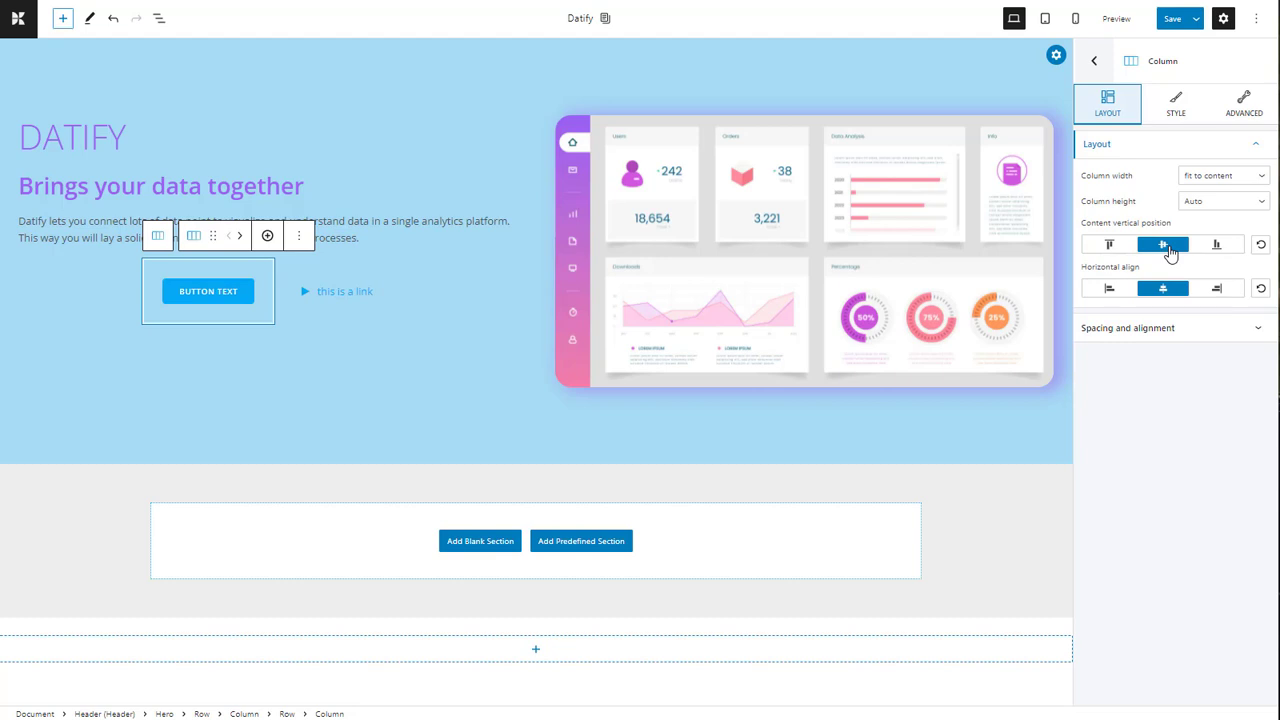
Align the row's columns left and set all four row spacings to small (S).
{"action": "left_click", "coordinate": [437, 286]}
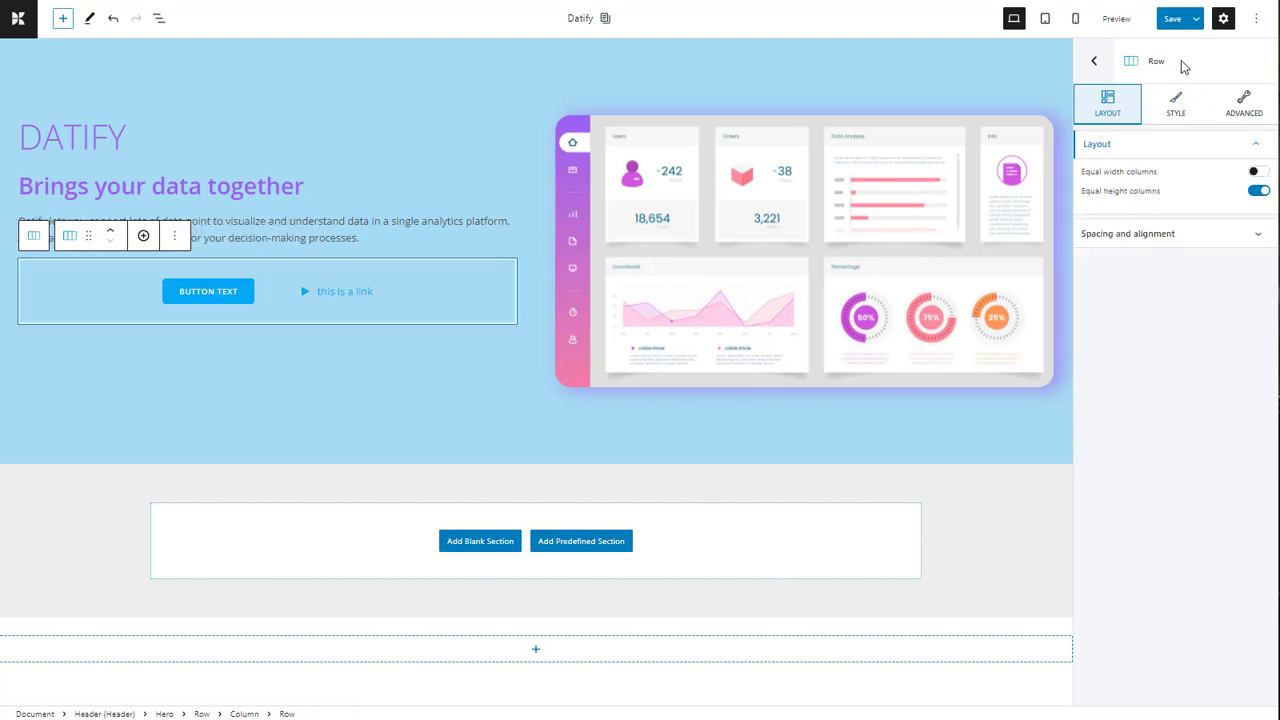
{"action": "left_click", "coordinate": [1153, 238]}
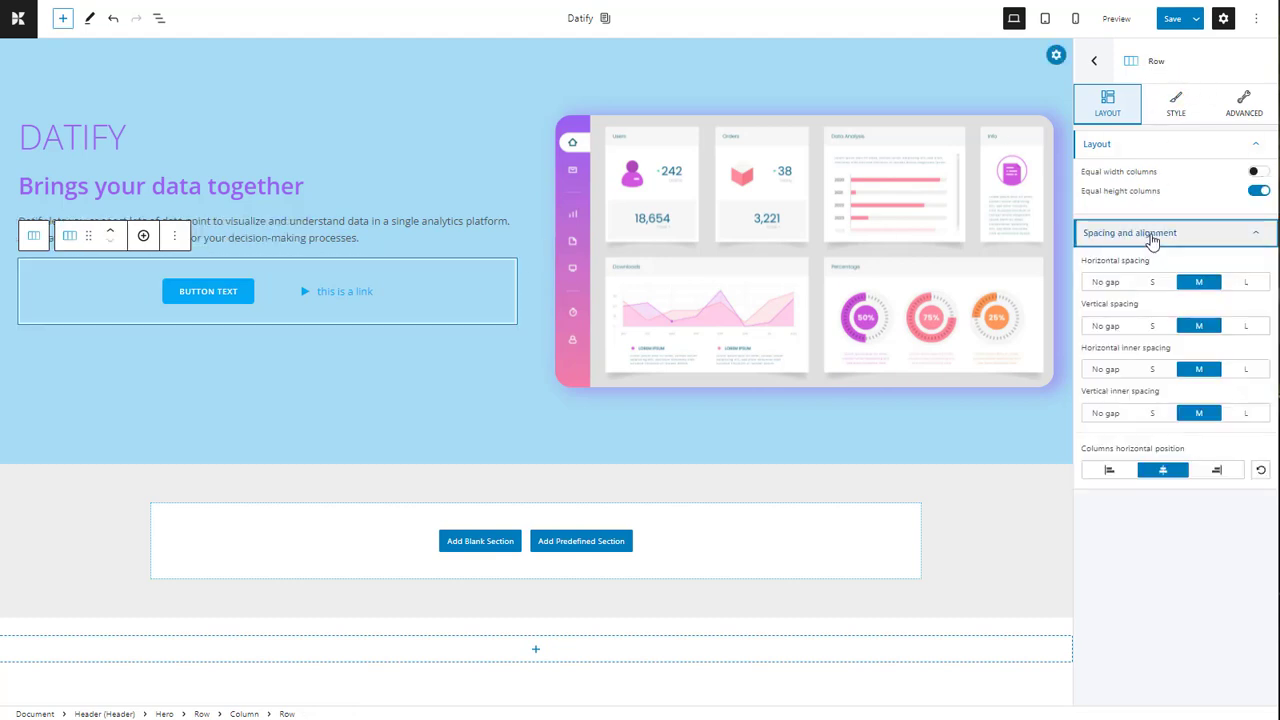
{"action": "left_click", "coordinate": [1110, 470]}
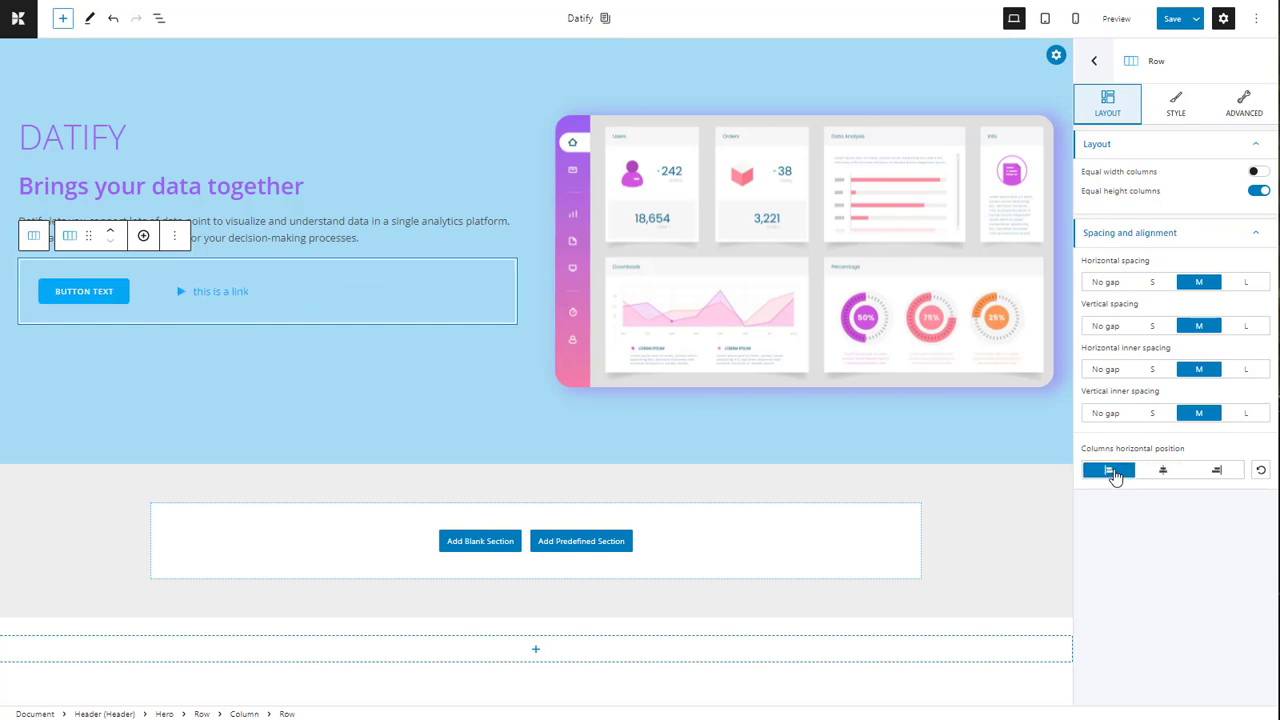
{"action": "left_click", "coordinate": [1156, 284]}
{"action": "left_click", "coordinate": [1154, 326]}
{"action": "left_click", "coordinate": [1152, 369]}
{"action": "left_click", "coordinate": [1155, 414]}
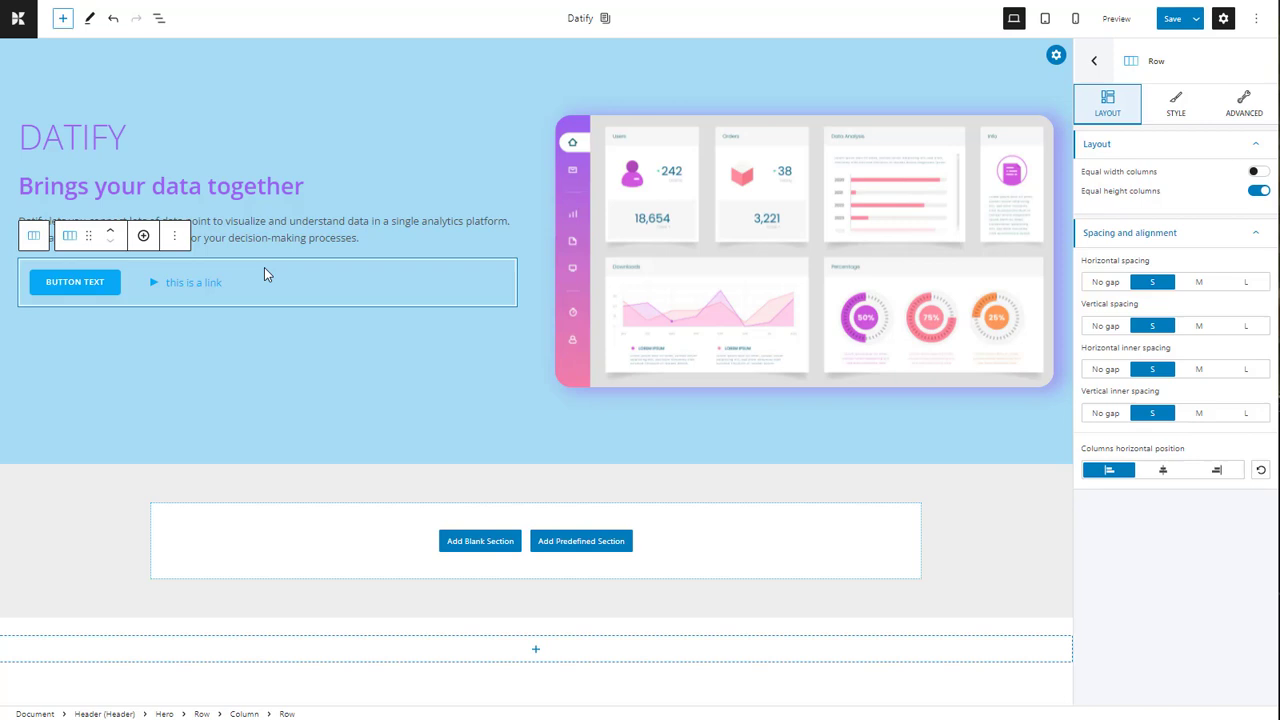
Delete the button's old BUTTON TEXT label so it can read TRY FREE.
{"action": "left_click", "coordinate": [91, 286]}
{"action": "left_click_drag", "start_coordinate": [1128, 221], "coordinate": [1086, 222]}
{"action": "key", "text": "BackSpace"}
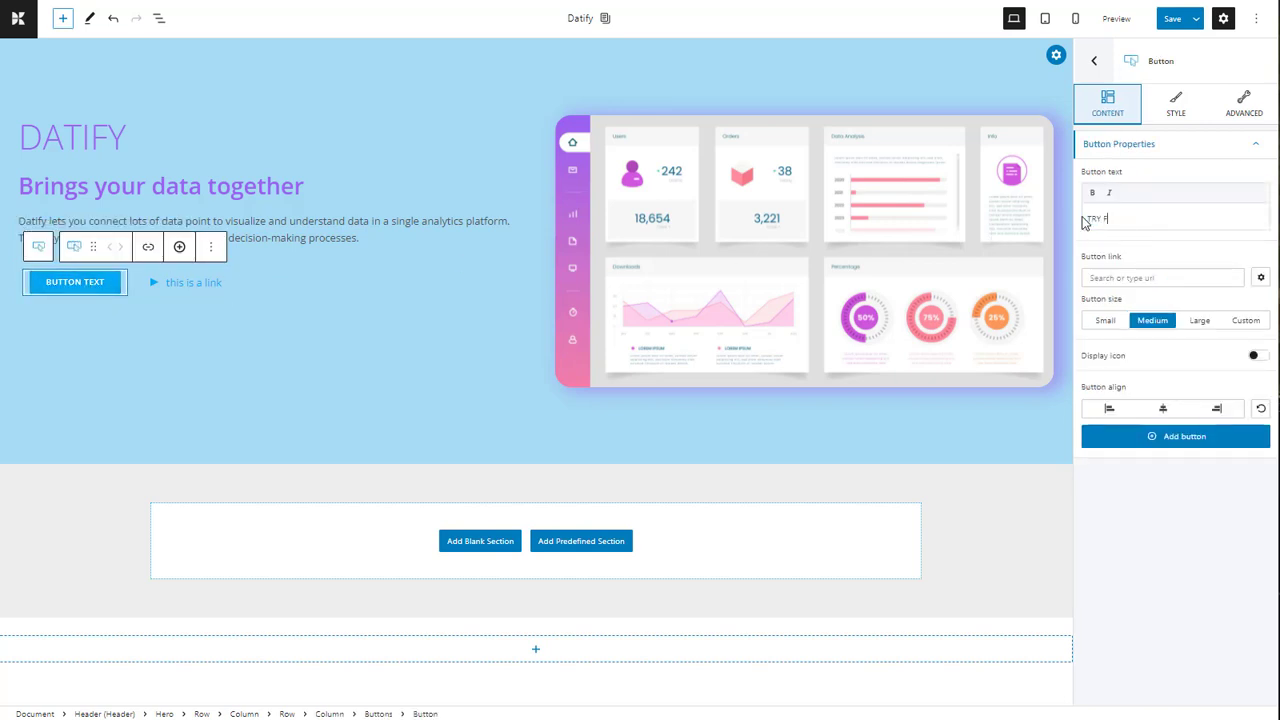
Make the TRY FREE button Large and change the link text to WATCH VIDEO.
{"action": "left_click", "coordinate": [1197, 321]}
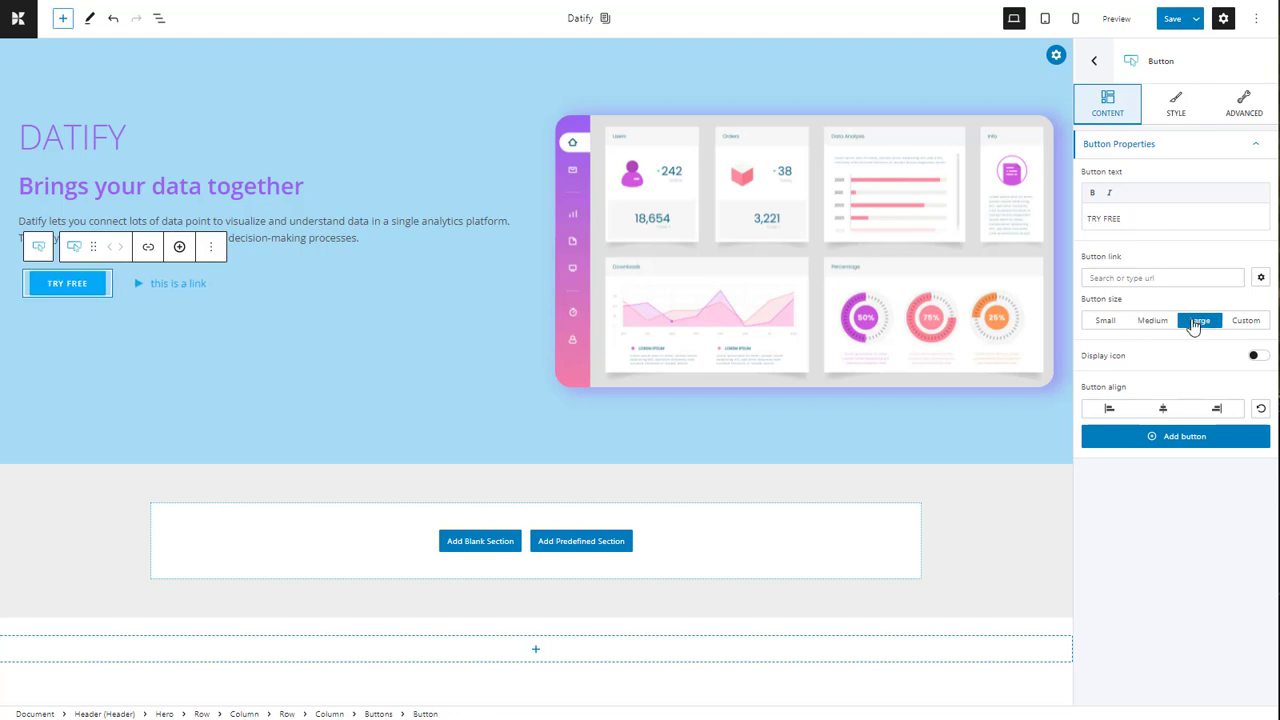
{"action": "left_click", "coordinate": [200, 290]}
{"action": "triple_click", "coordinate": [1120, 220]}
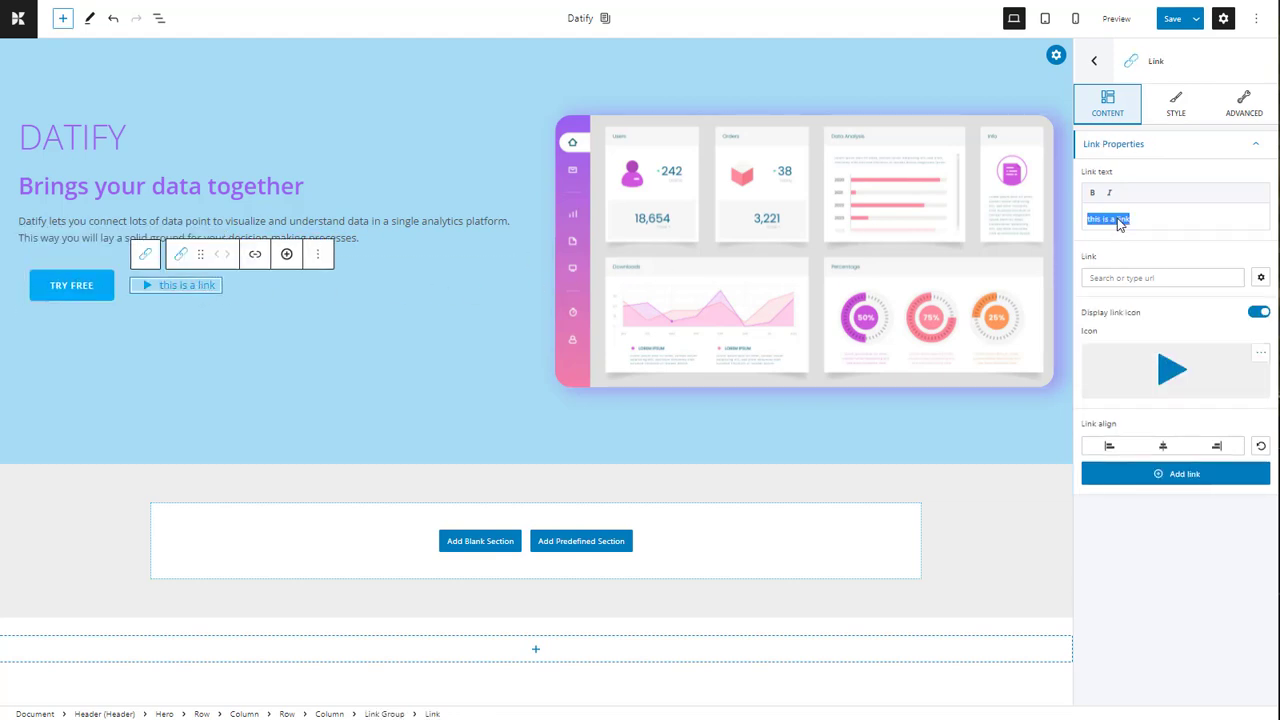
{"action": "type", "text": "WATCH VIDE"}
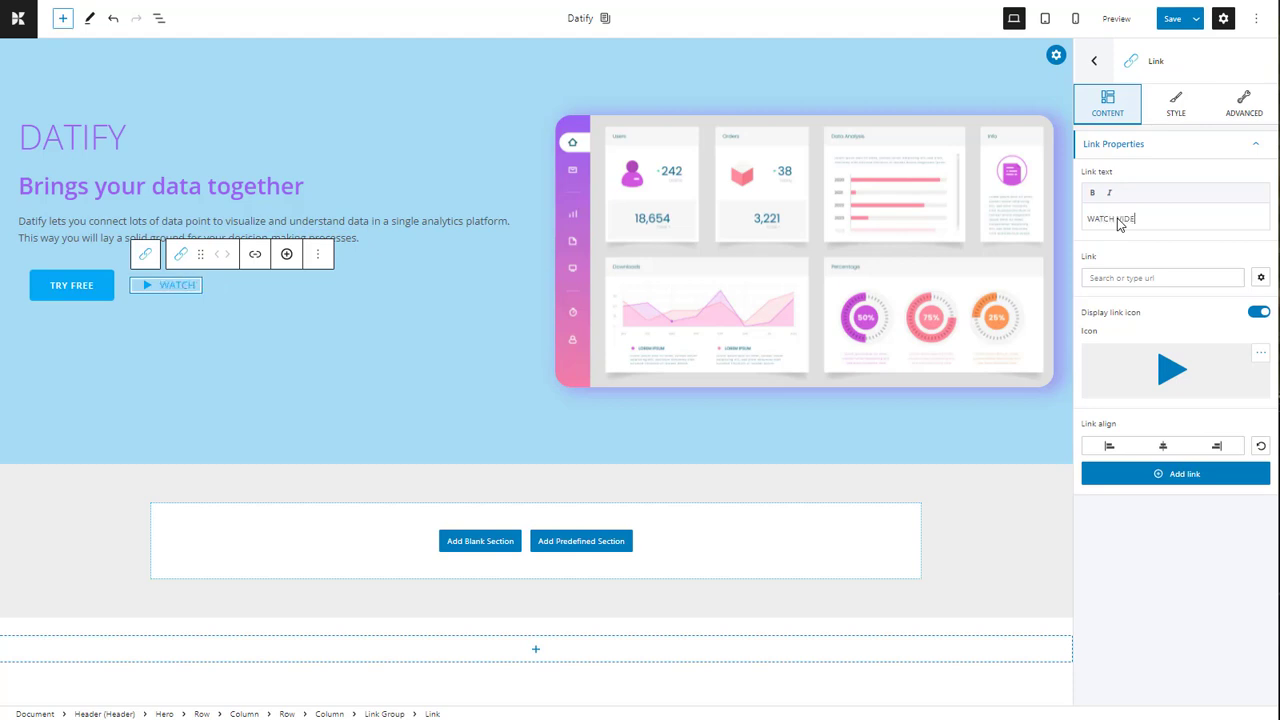
{"action": "type", "text": "O"}
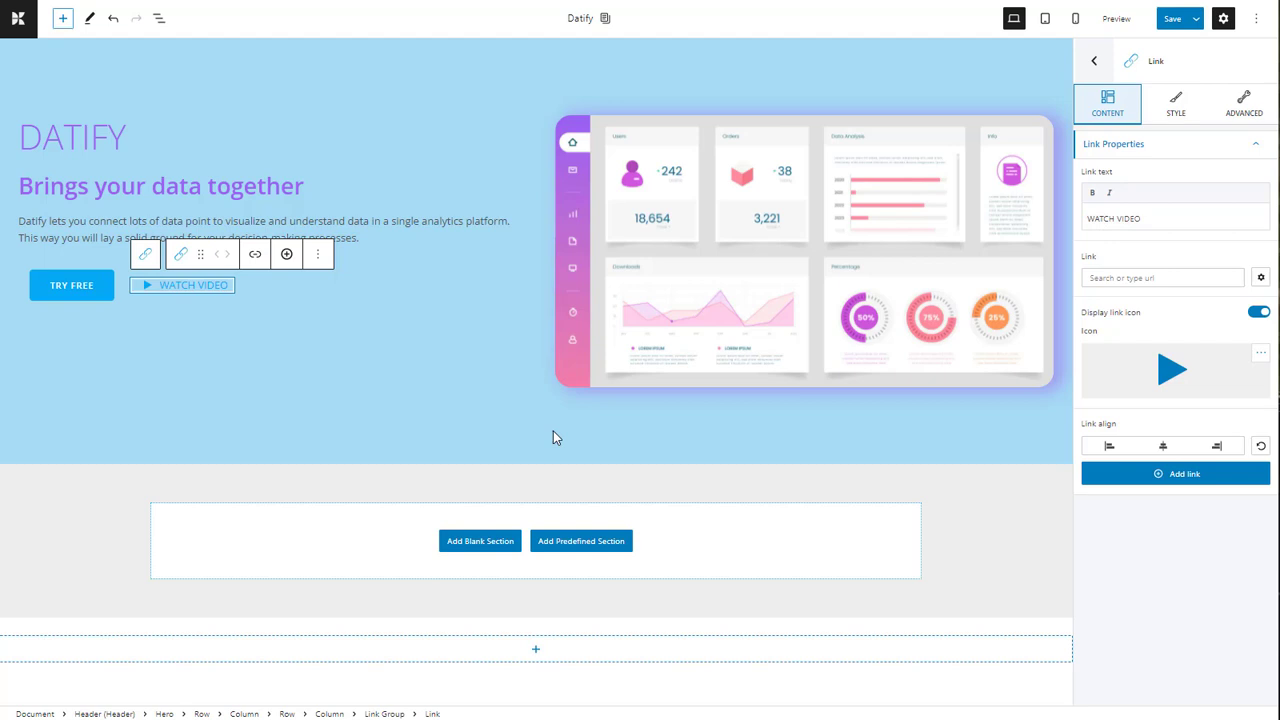
Give the link an orange text colour and a teal hover colour by pasting hex codes.
{"action": "left_click", "coordinate": [1175, 103]}
{"action": "left_click", "coordinate": [1235, 203]}
{"action": "left_click", "coordinate": [1176, 434]}
{"action": "type", "text": "#FB9B5B"}
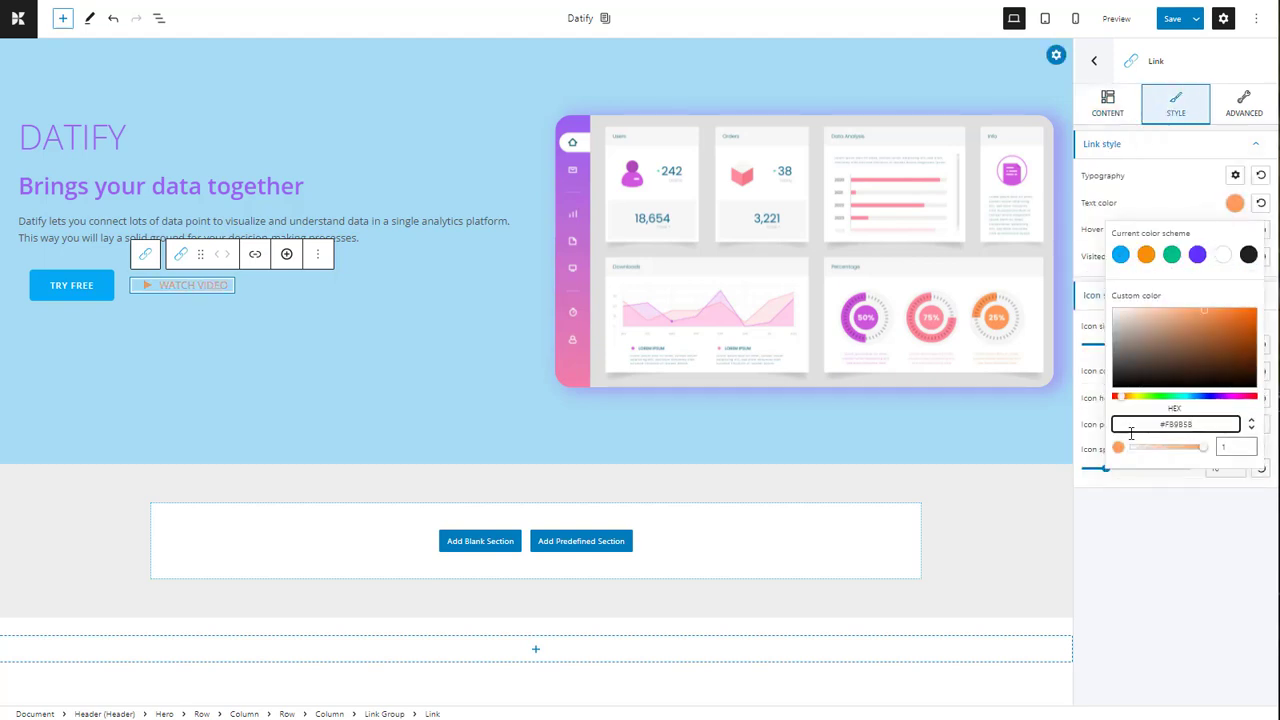
{"action": "left_click", "coordinate": [1151, 534]}
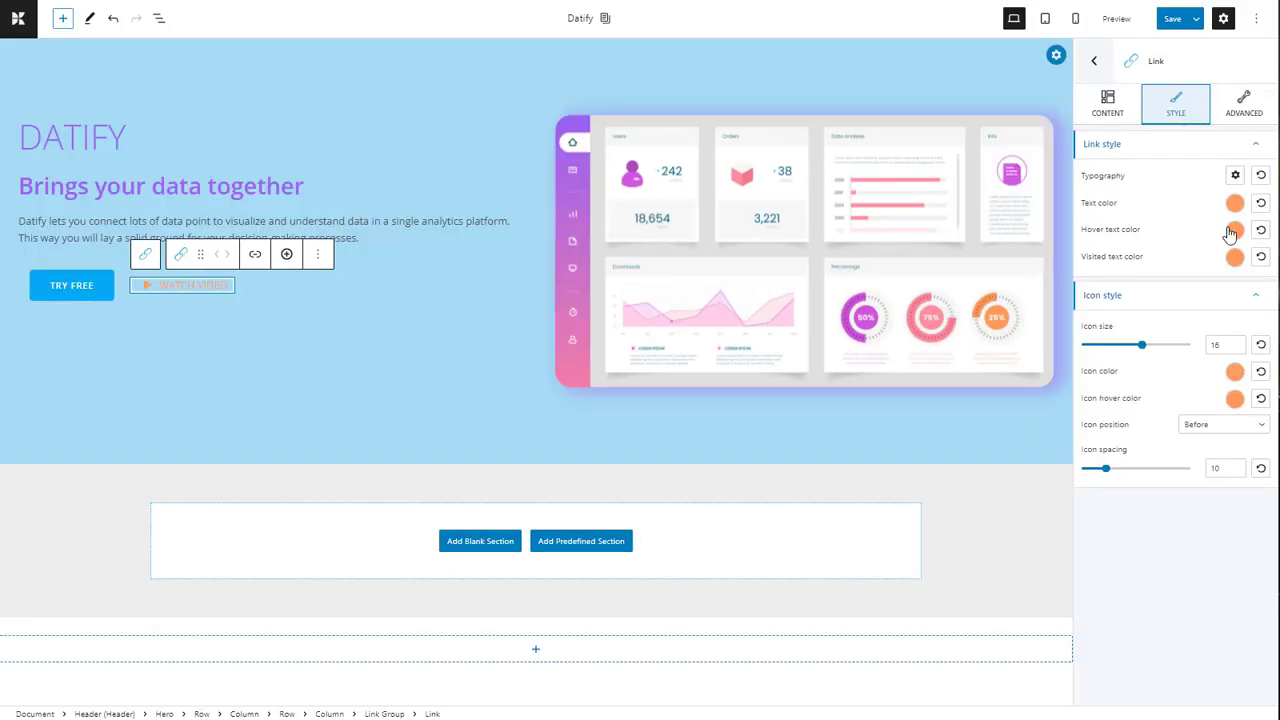
{"action": "left_click", "coordinate": [1235, 230]}
{"action": "left_click", "coordinate": [1176, 444]}
{"action": "type", "text": "#276F86"}
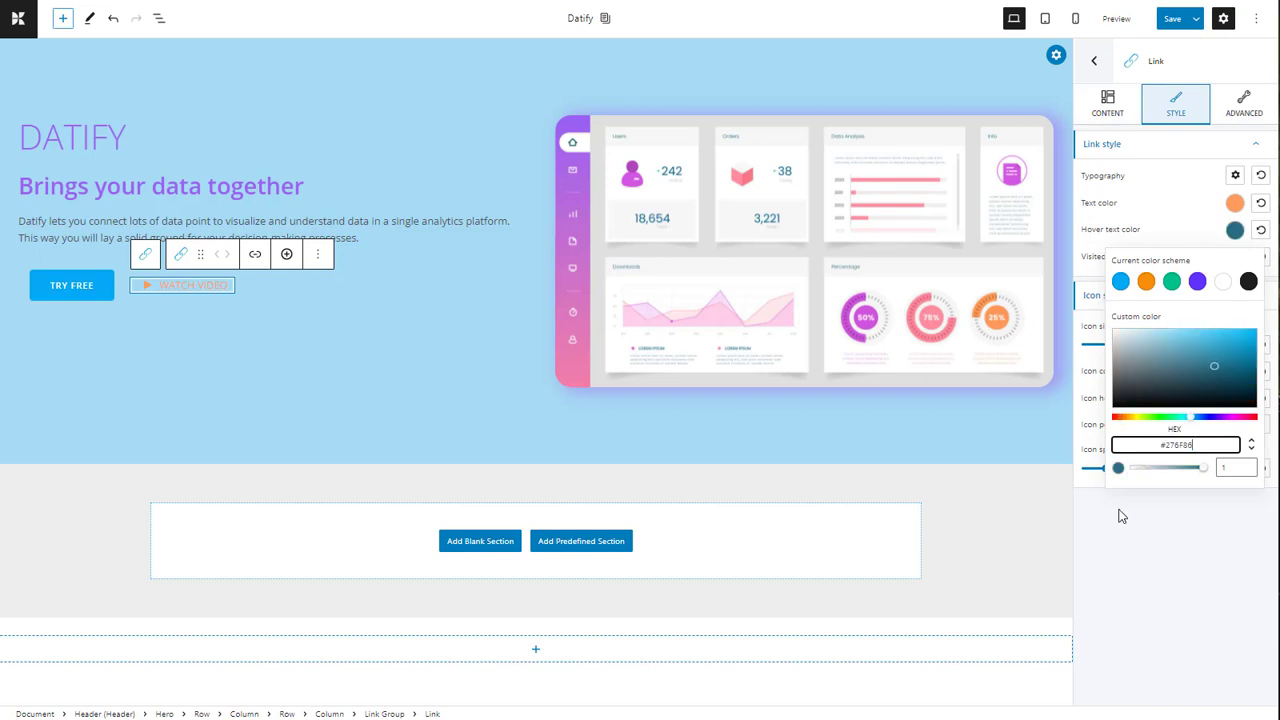
{"action": "left_click", "coordinate": [1121, 516]}
Set the link's visited colour to the Amethyst purple code.
{"action": "left_click", "coordinate": [829, 479]}
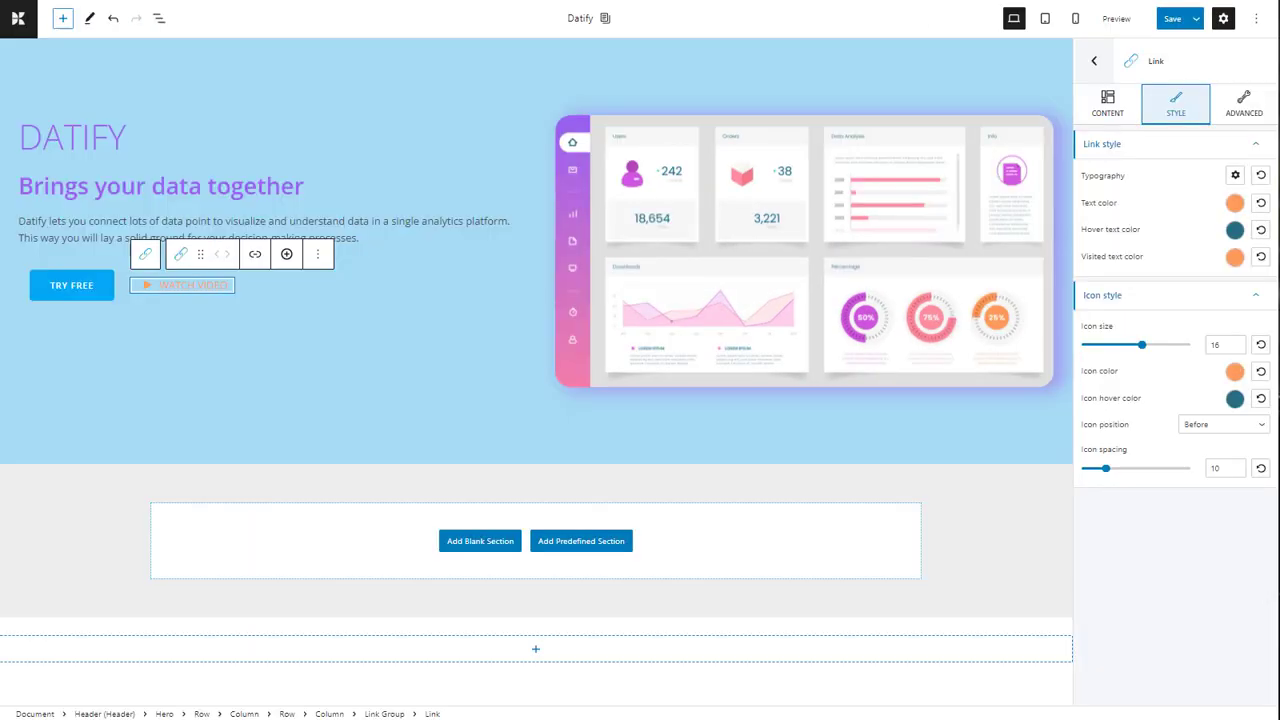
{"action": "left_click", "coordinate": [1235, 257]}
{"action": "left_click", "coordinate": [1116, 470]}
{"action": "type", "text": "#CA6CCB"}
{"action": "left_click", "coordinate": [1150, 520]}
Set the link icon size to 38 and its font to Oxygen, weight 700.
{"action": "double_click", "coordinate": [1215, 344]}
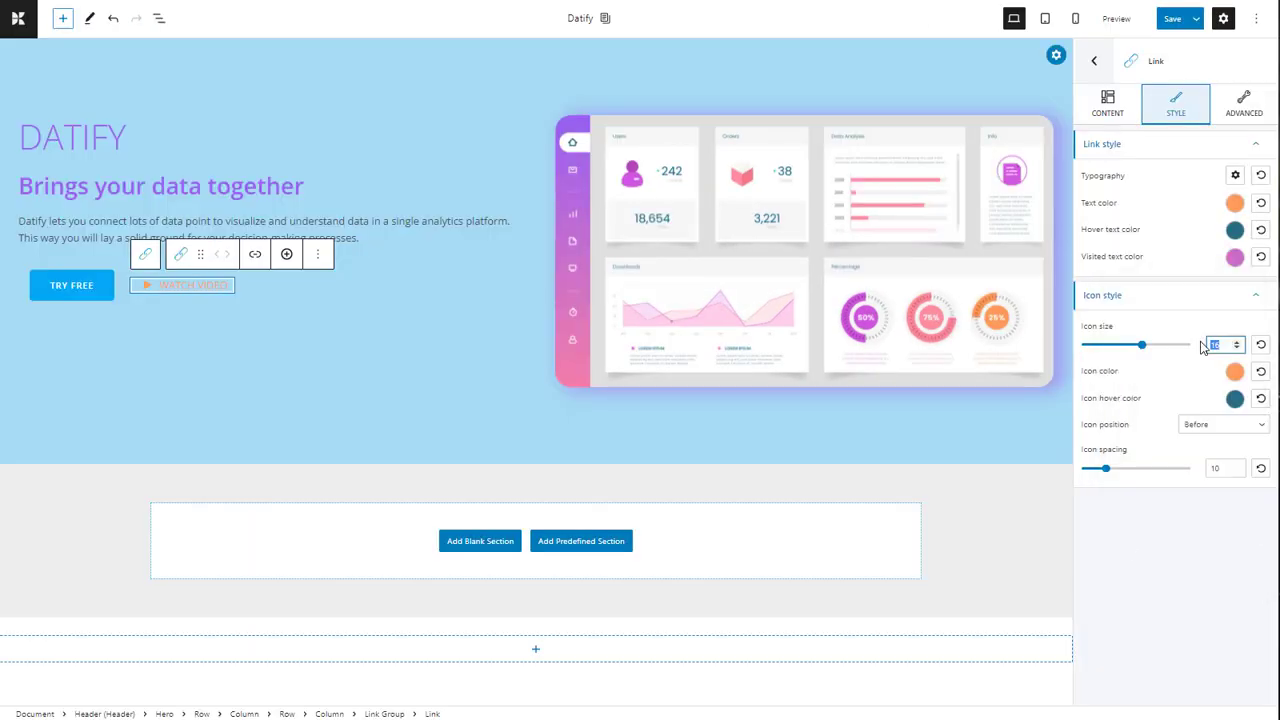
{"action": "type", "text": "38"}
{"action": "left_click", "coordinate": [1236, 176]}
{"action": "left_click", "coordinate": [1234, 204]}
{"action": "type", "text": "ox"}
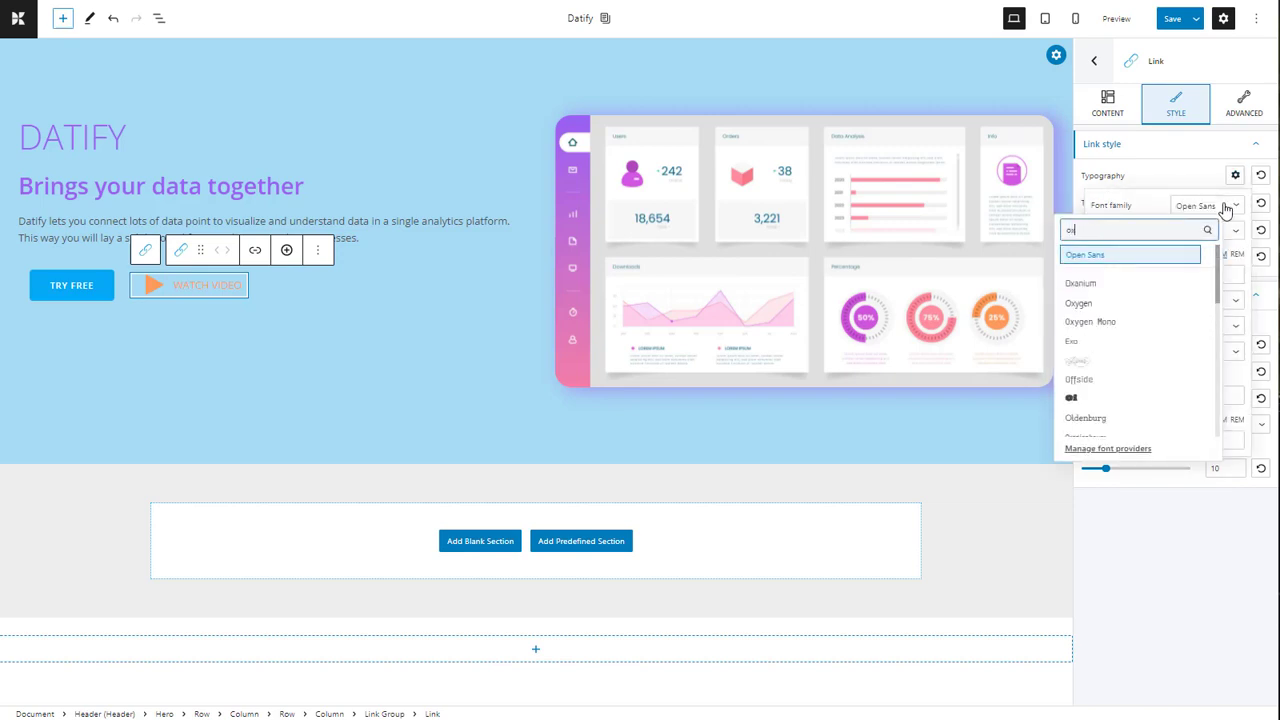
{"action": "left_click", "coordinate": [1108, 317]}
{"action": "left_click", "coordinate": [1205, 231]}
{"action": "left_click", "coordinate": [1198, 290]}
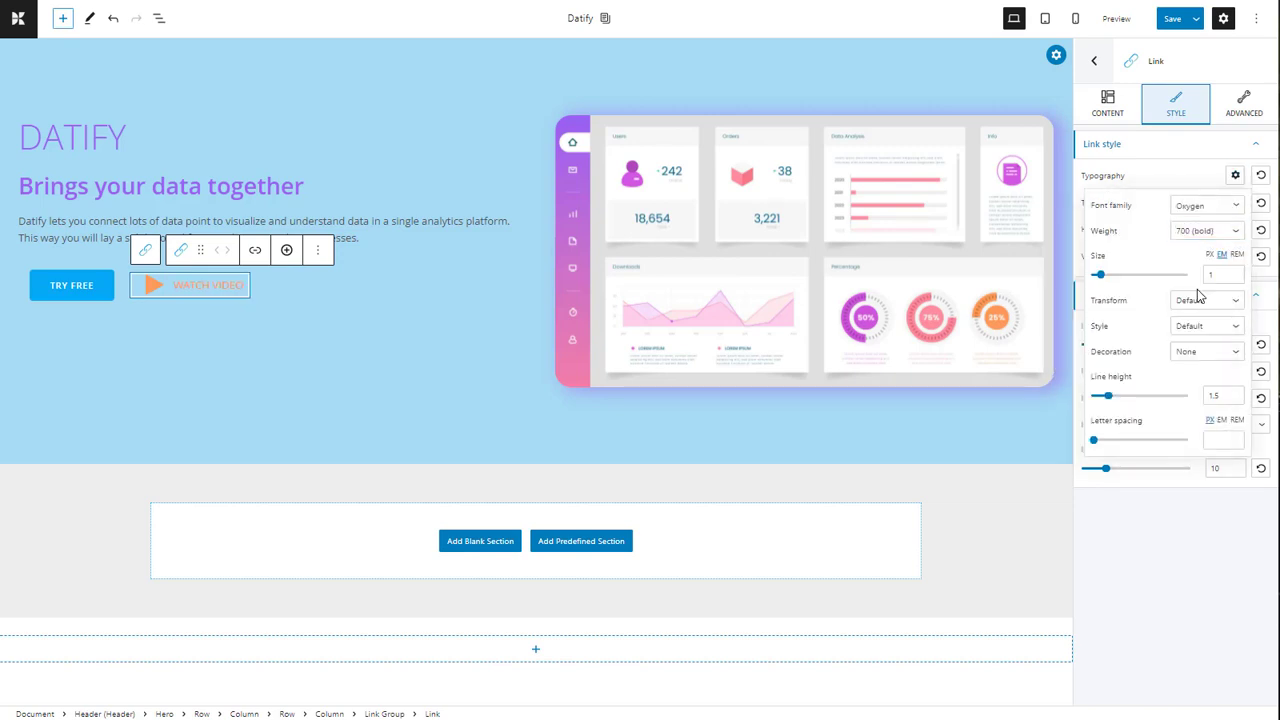
Select the TRY FREE button and copy the Tan Hide orange colour code.
{"action": "left_click", "coordinate": [108, 281]}
{"action": "left_click", "coordinate": [1176, 104]}
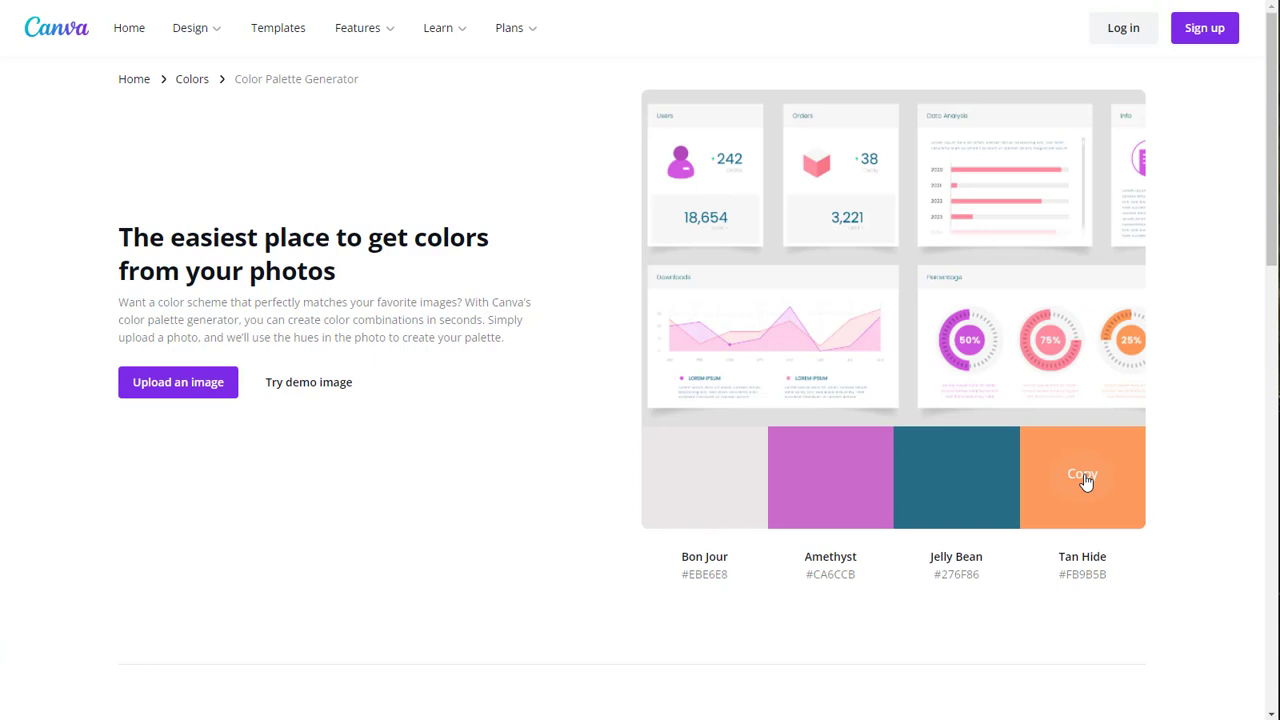
{"action": "left_click", "coordinate": [1085, 478]}
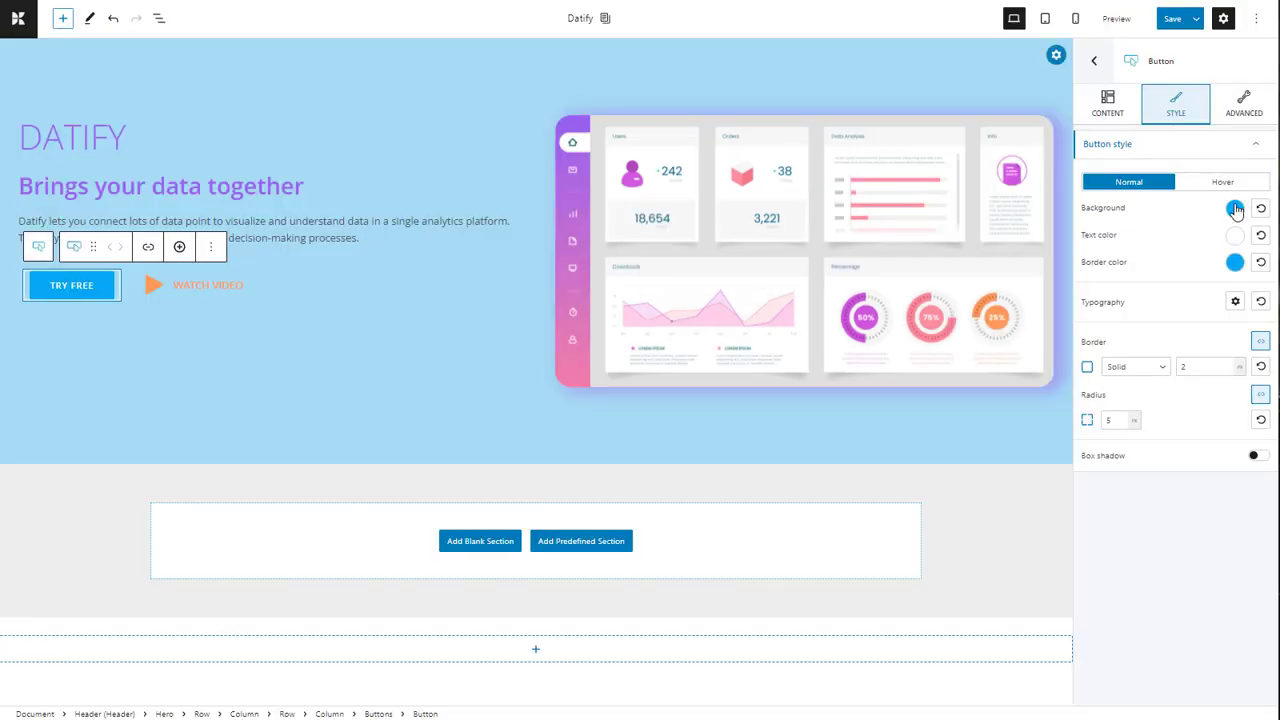
Set the button's background and border colours to orange #FB9B5B.
{"action": "left_click", "coordinate": [1235, 208]}
{"action": "left_click", "coordinate": [1124, 470]}
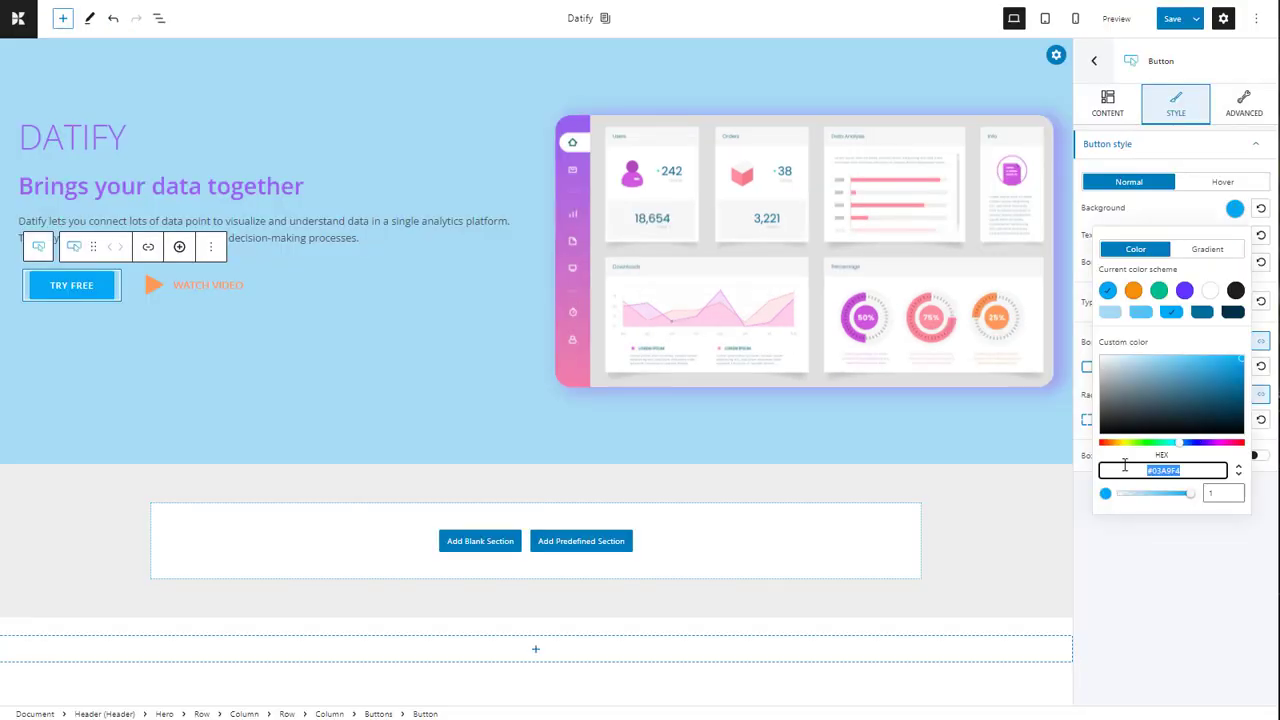
{"action": "key", "text": "ctrl+v"}
{"action": "left_click", "coordinate": [1128, 566]}
{"action": "left_click", "coordinate": [1235, 262]}
{"action": "left_click", "coordinate": [1124, 492]}
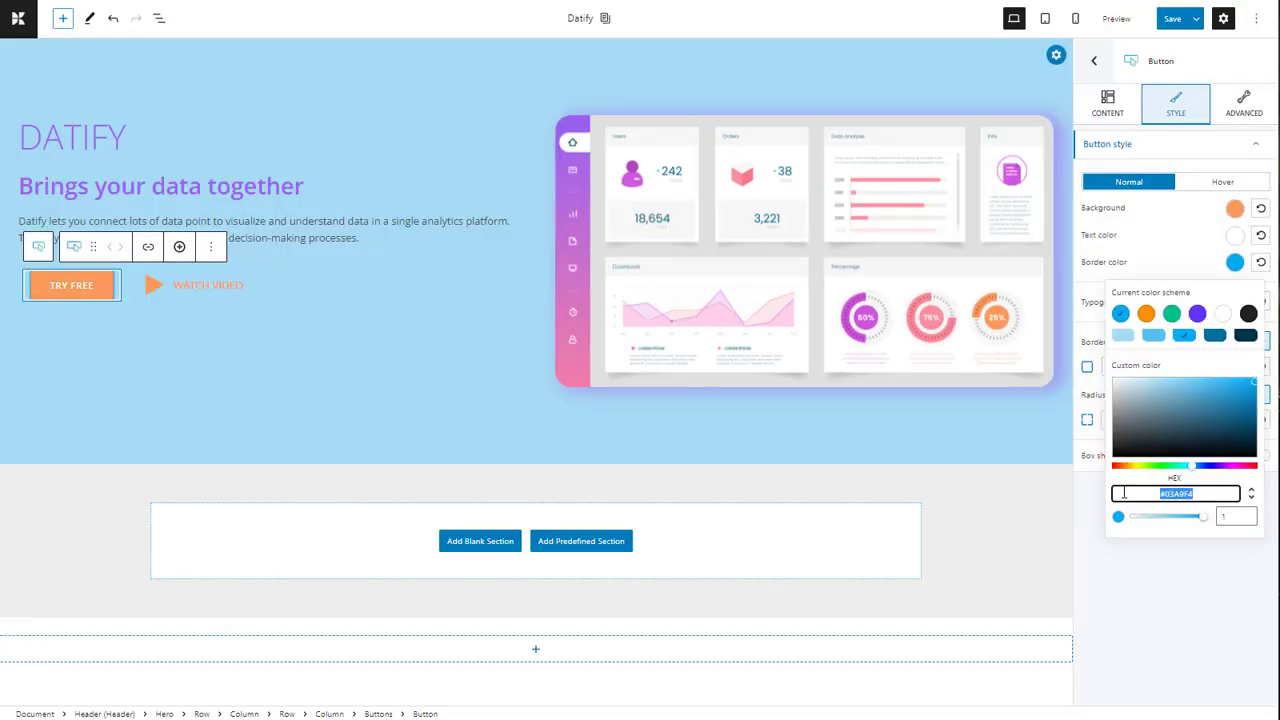
{"action": "key", "text": "ctrl+v"}
{"action": "left_click", "coordinate": [1140, 598]}
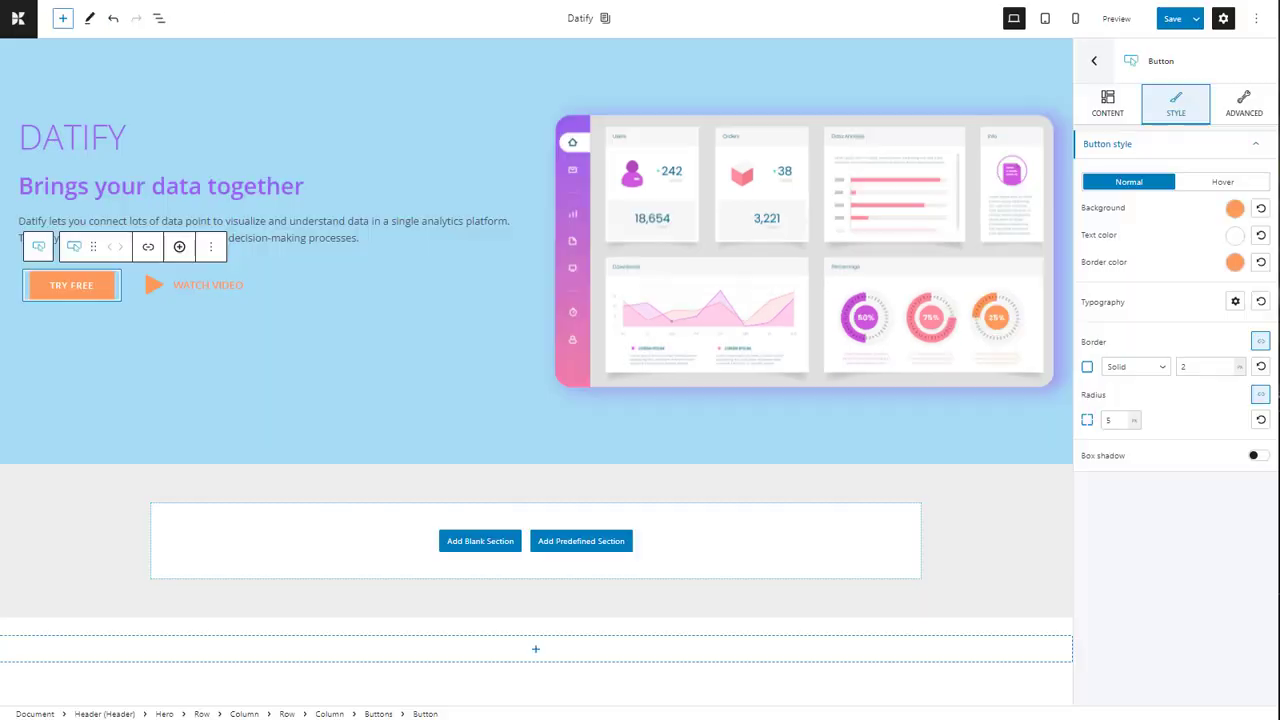
Make the button's hover background and border teal #276F86.
{"action": "left_click", "coordinate": [1222, 182]}
{"action": "left_click", "coordinate": [1235, 208]}
{"action": "left_click", "coordinate": [1124, 470]}
{"action": "key", "text": "ctrl+v"}
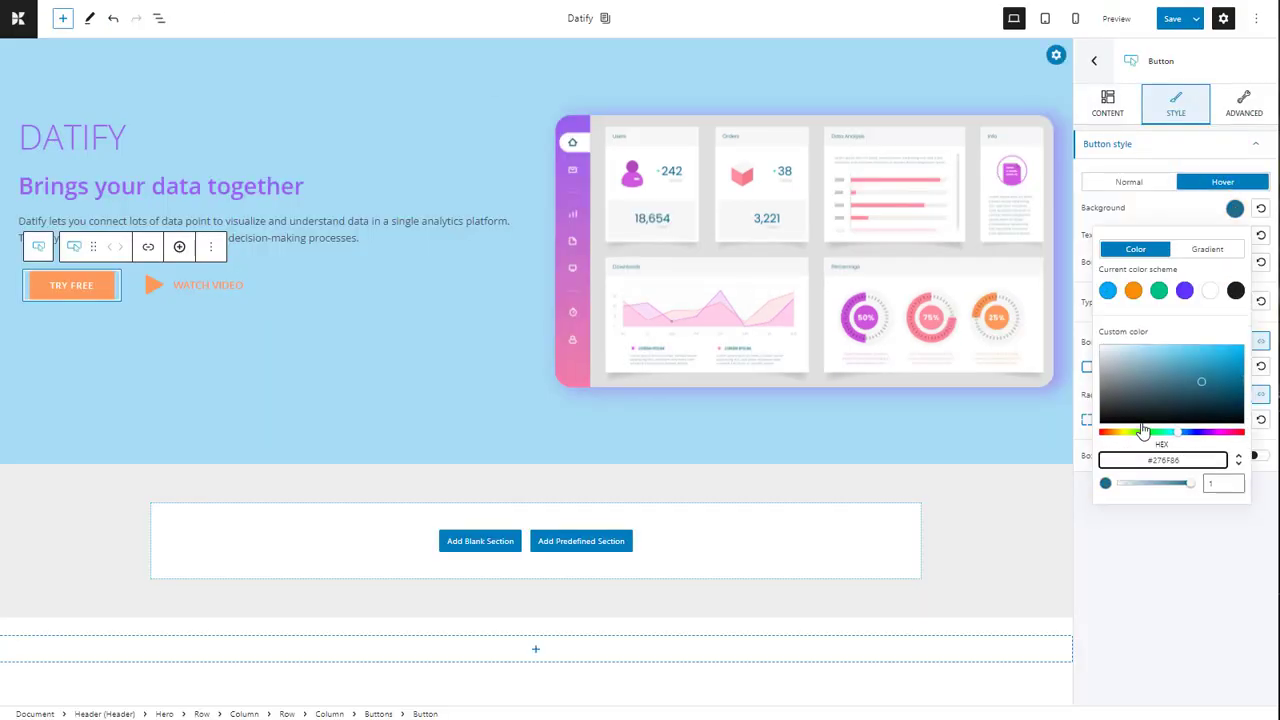
{"action": "left_click", "coordinate": [1140, 560]}
{"action": "left_click", "coordinate": [1235, 262]}
{"action": "left_click", "coordinate": [1124, 480]}
{"action": "key", "text": "ctrl+v"}
{"action": "left_click", "coordinate": [1090, 470]}
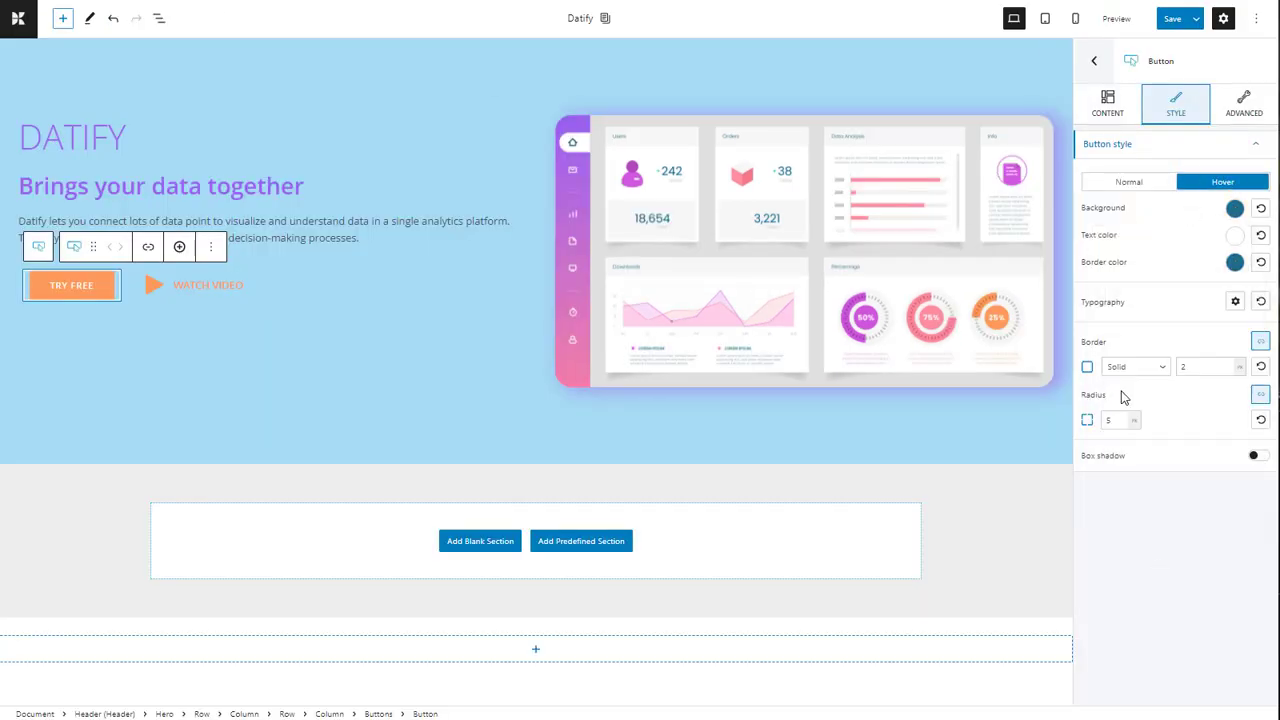
{"action": "left_click", "coordinate": [1129, 182]}
Set the button text to Oxygen, weight 700, and save the page.
{"action": "left_click", "coordinate": [1235, 301]}
{"action": "left_click", "coordinate": [1207, 331]}
{"action": "left_click", "coordinate": [1095, 455]}
{"action": "left_click", "coordinate": [1195, 358]}
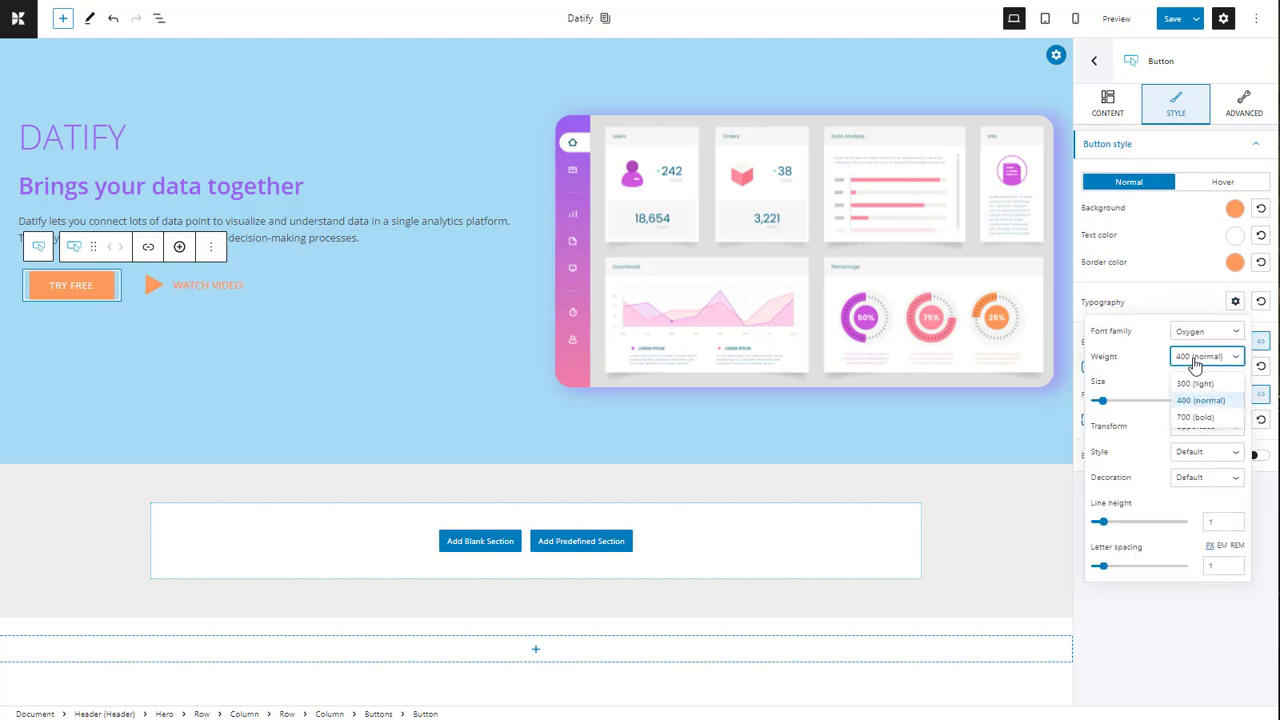
{"action": "left_click", "coordinate": [1196, 417]}
{"action": "left_click", "coordinate": [1172, 18]}
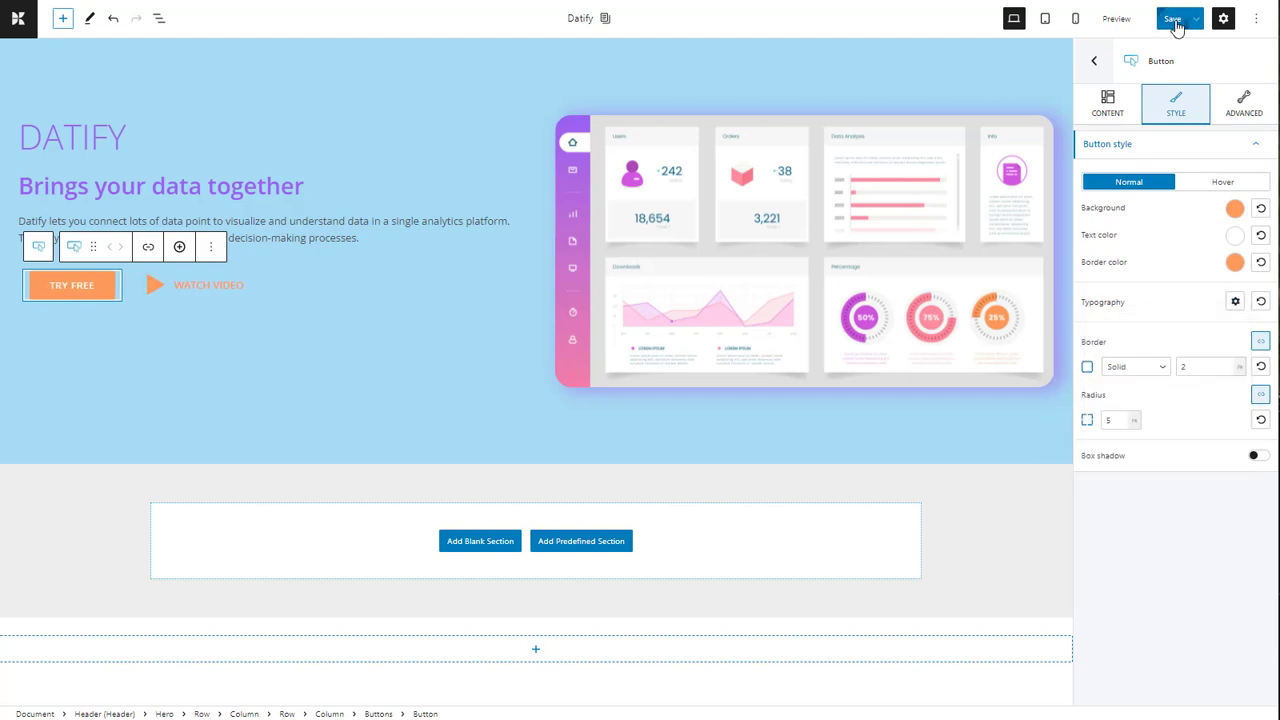
{"action": "left_click", "coordinate": [470, 236]}
Set the hero paragraph's font to Oxygen.
{"action": "left_click", "coordinate": [1176, 104]}
{"action": "left_click", "coordinate": [1235, 202]}
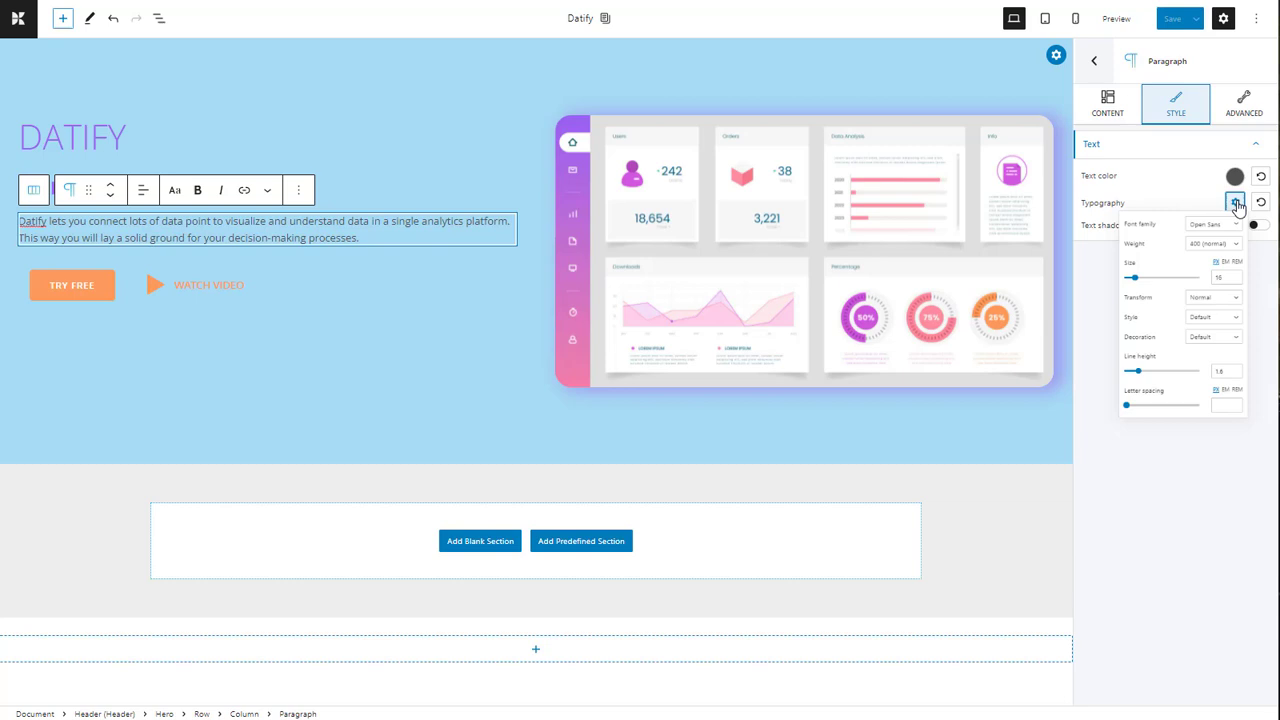
{"action": "left_click", "coordinate": [1207, 232]}
{"action": "left_click", "coordinate": [1103, 363]}
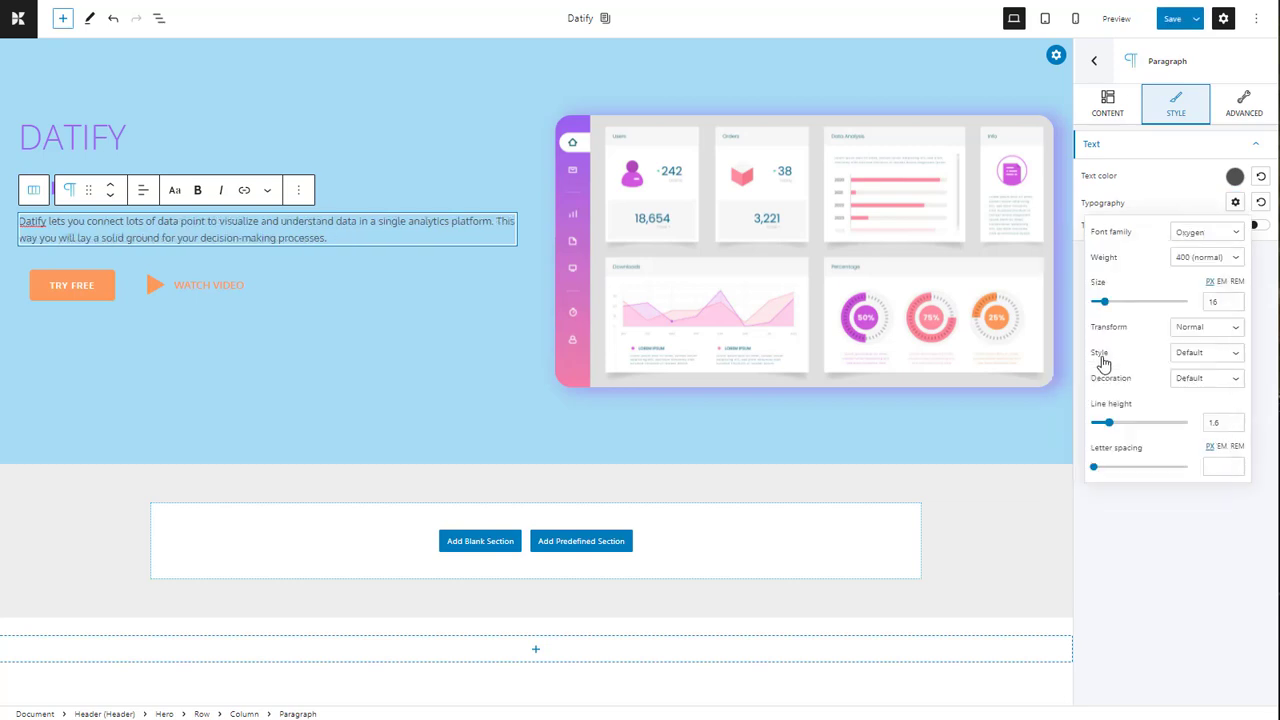
Set the DATIFY heading to Ubuntu with weight 700.
{"action": "left_click", "coordinate": [103, 137]}
{"action": "left_click", "coordinate": [1180, 110]}
{"action": "left_click", "coordinate": [1235, 202]}
{"action": "left_click", "coordinate": [1207, 232]}
{"action": "type", "text": "ubu"}
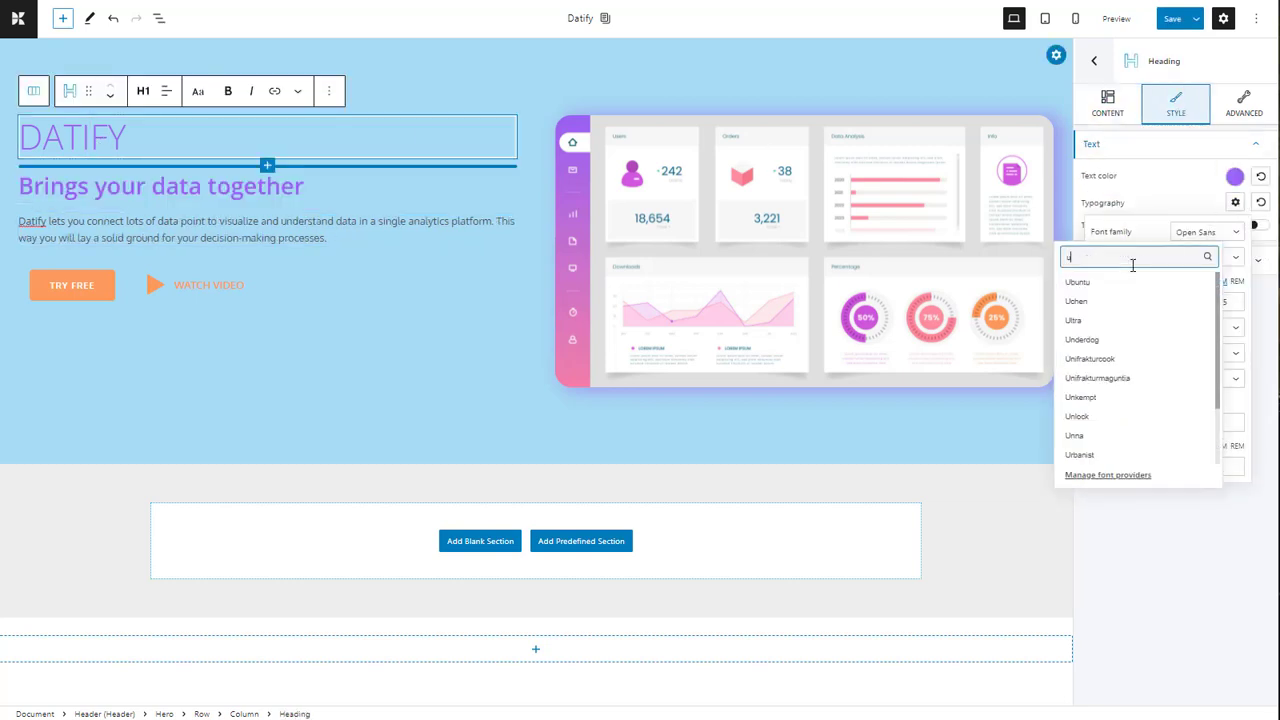
{"action": "left_click", "coordinate": [1132, 292]}
{"action": "left_click", "coordinate": [1205, 258]}
{"action": "left_click", "coordinate": [1200, 340]}
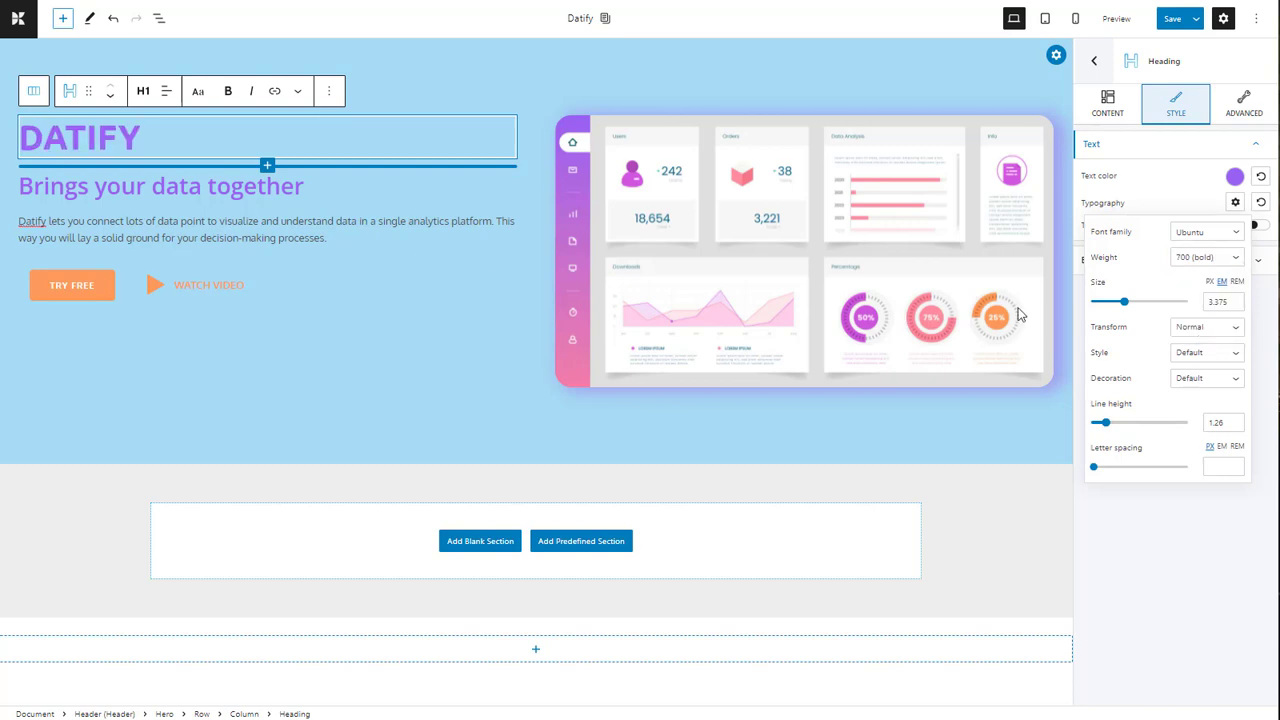
Set the Brings your data together tagline to Ubuntu Condensed.
{"action": "left_click", "coordinate": [1235, 202]}
{"action": "left_click", "coordinate": [1235, 202]}
{"action": "left_click", "coordinate": [1207, 232]}
{"action": "type", "text": "ubu"}
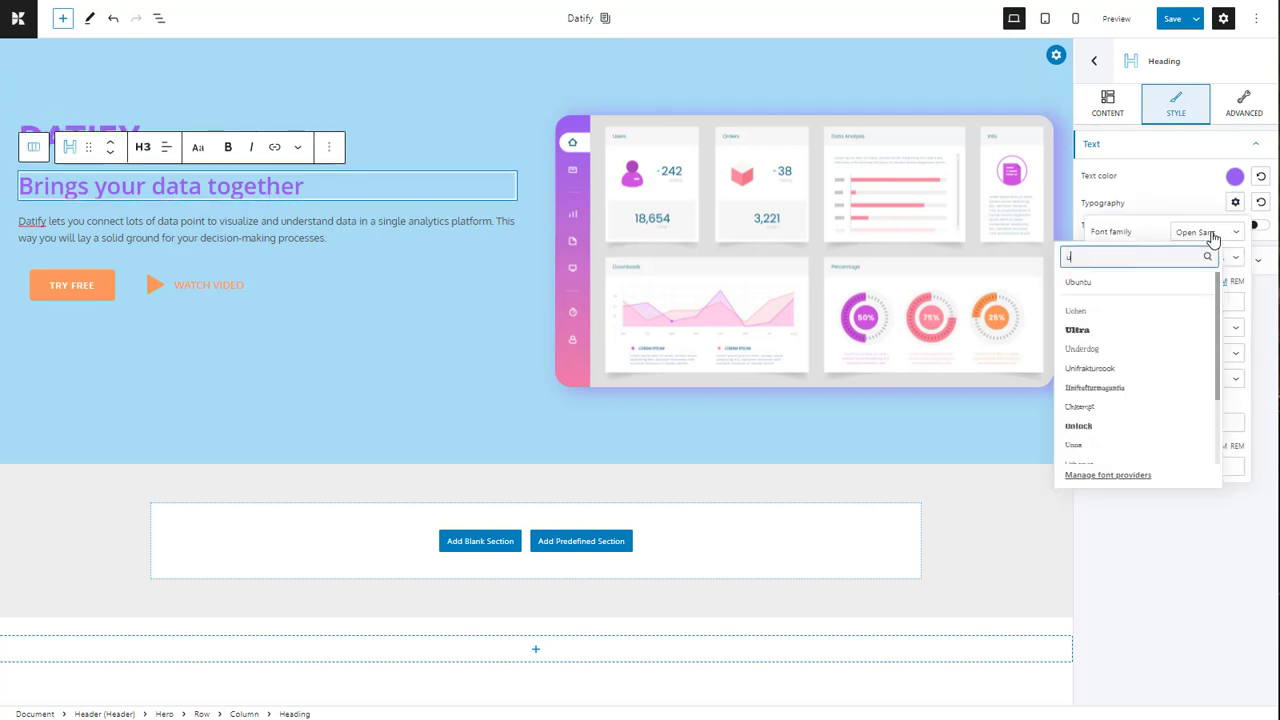
{"action": "left_click", "coordinate": [1140, 310]}
{"action": "left_click", "coordinate": [449, 371]}
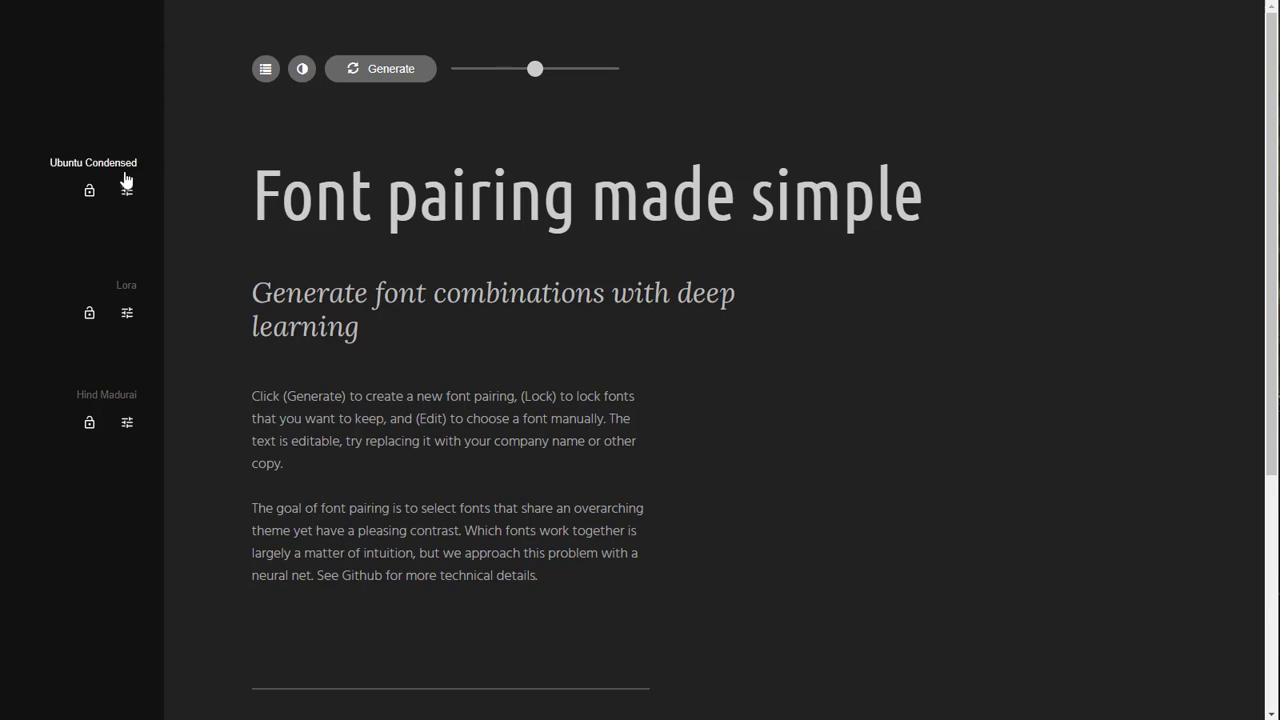
In Fontjoy, lock Ubuntu Mono as the first font and generate two new pairings.
{"action": "left_click", "coordinate": [127, 190]}
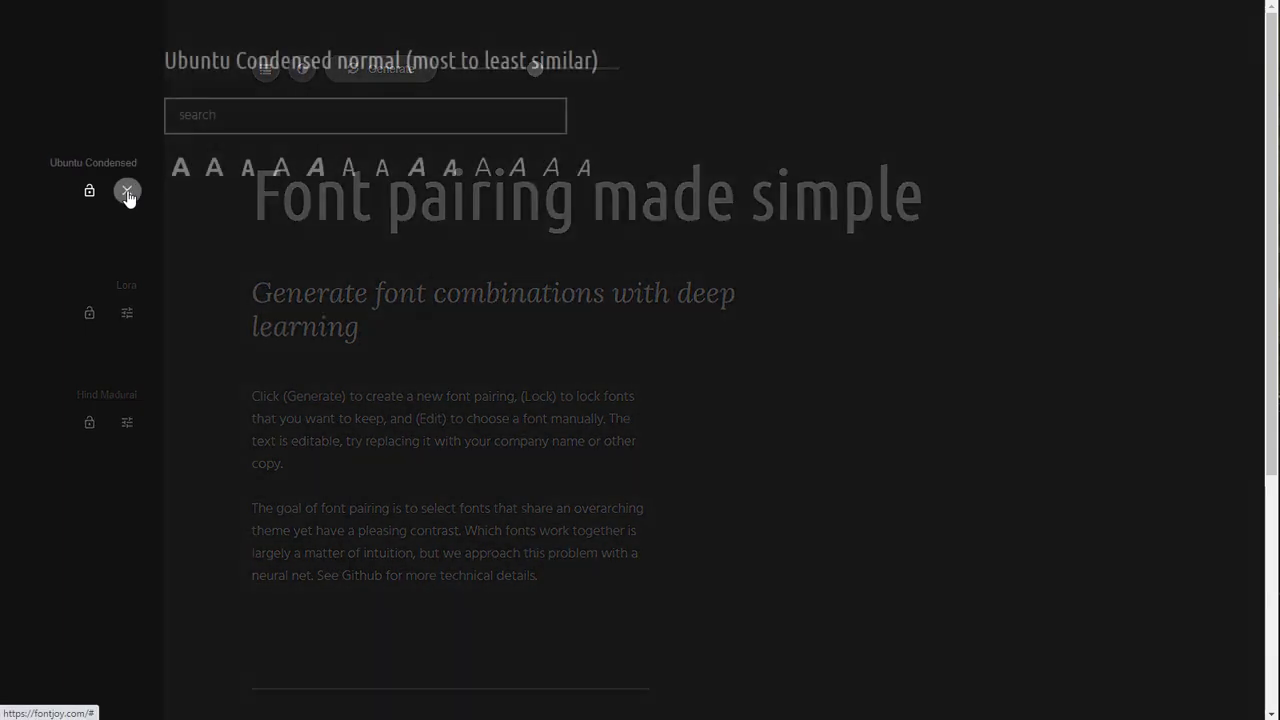
{"action": "left_click", "coordinate": [194, 116]}
{"action": "type", "text": "ubuntu"}
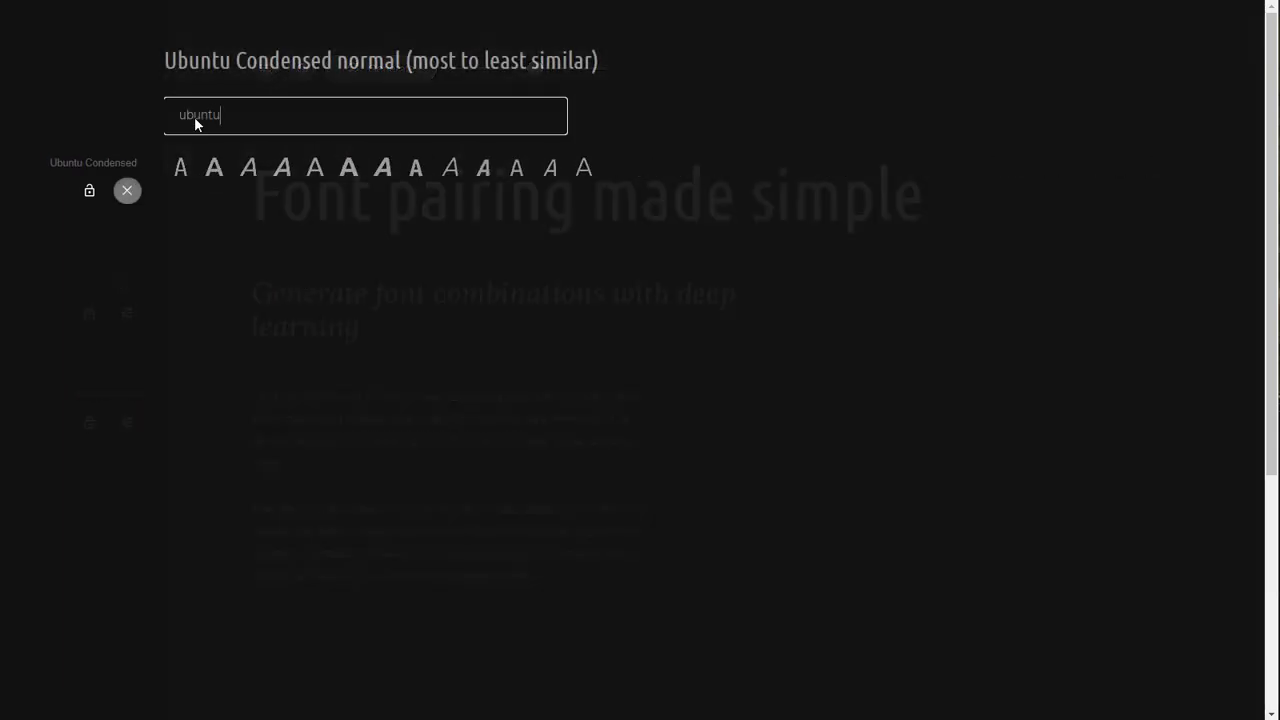
{"action": "left_click", "coordinate": [417, 175]}
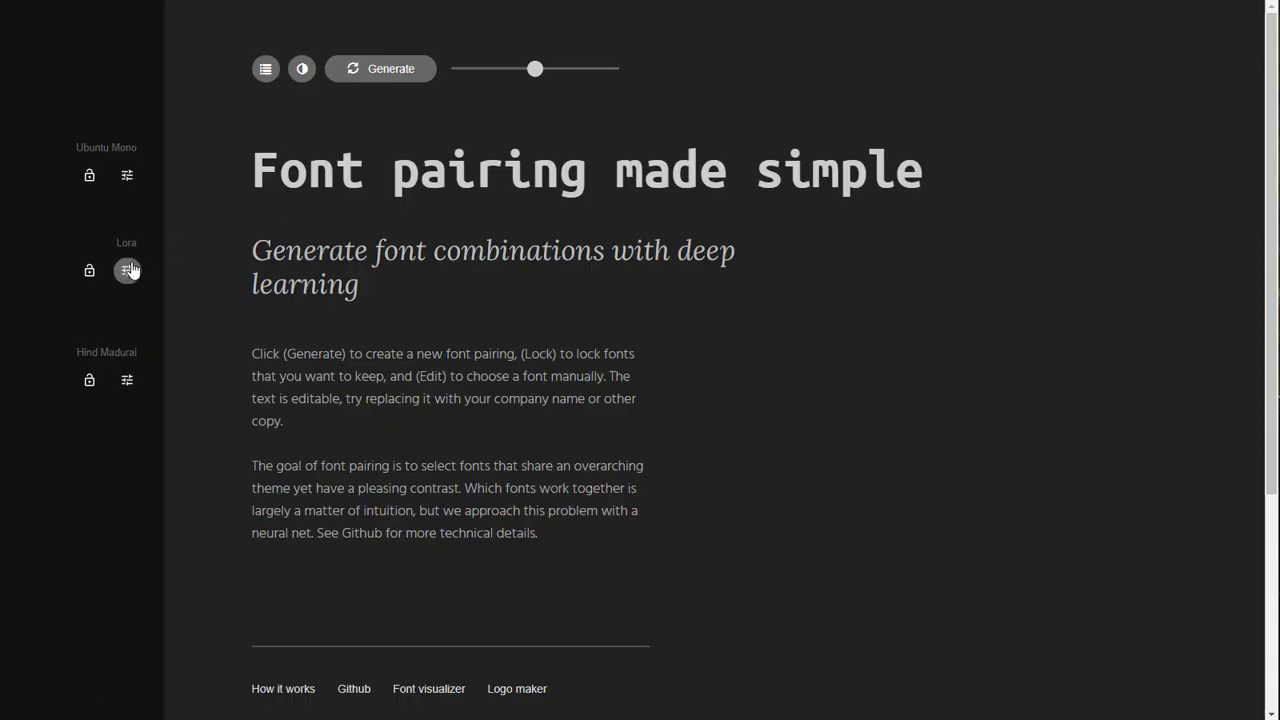
{"action": "left_click", "coordinate": [89, 175]}
{"action": "left_click", "coordinate": [397, 85]}
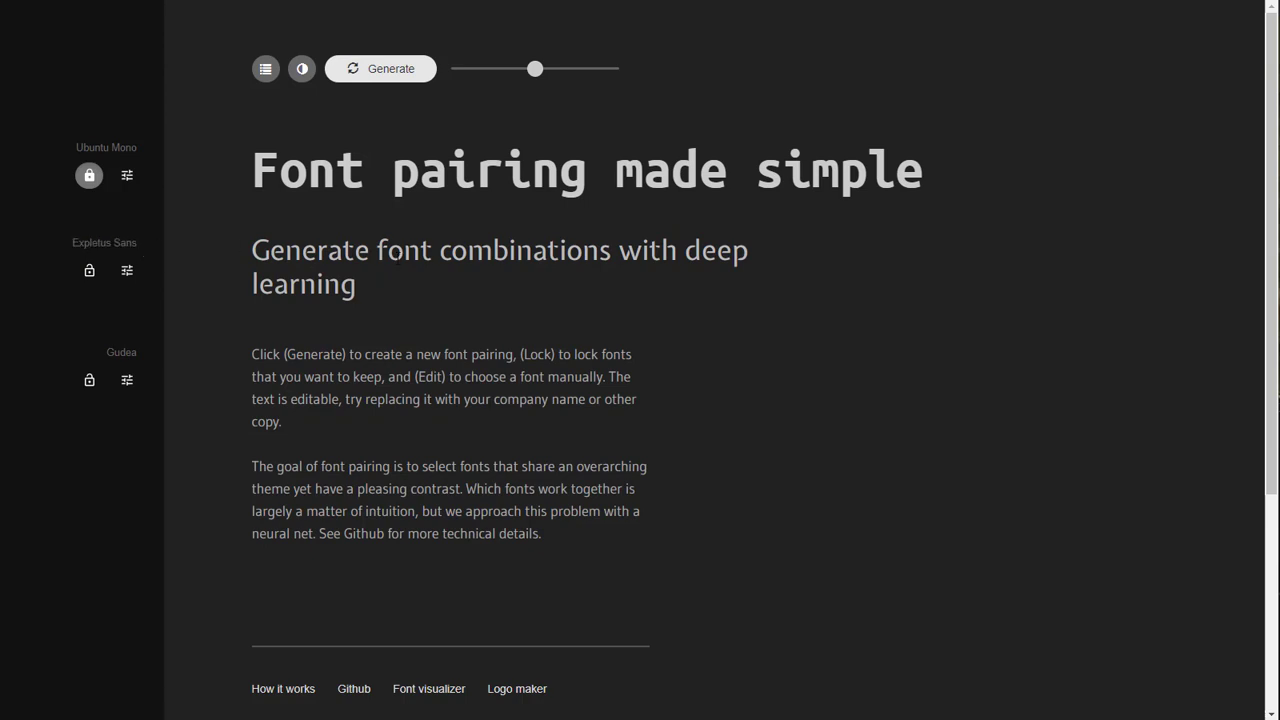
{"action": "left_click", "coordinate": [405, 70]}
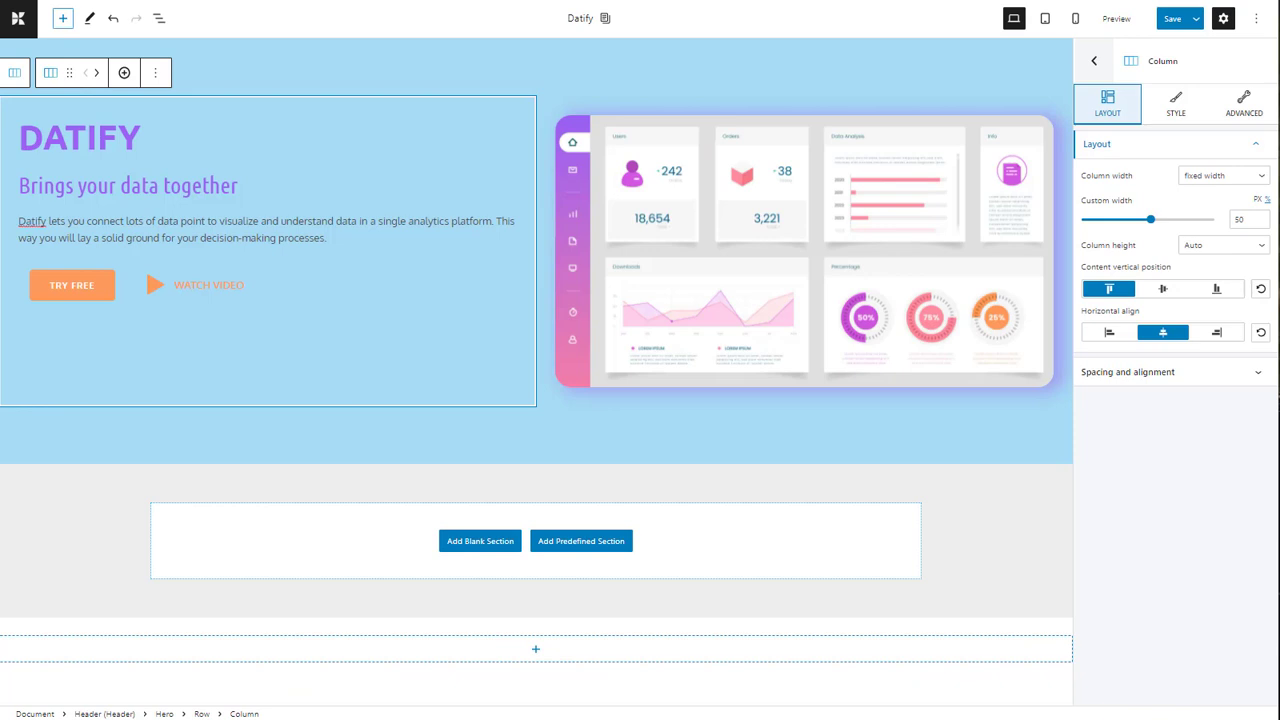
Set font sizes: DATIFY heading 6, tagline 4, hero paragraph 1.25.
{"action": "left_click", "coordinate": [80, 137]}
{"action": "left_click", "coordinate": [1176, 104]}
{"action": "left_click", "coordinate": [1235, 202]}
{"action": "left_click_drag", "start_coordinate": [1227, 304], "coordinate": [1180, 302]}
{"action": "type", "text": "6"}
{"action": "left_click", "coordinate": [226, 221]}
{"action": "left_click", "coordinate": [1236, 202]}
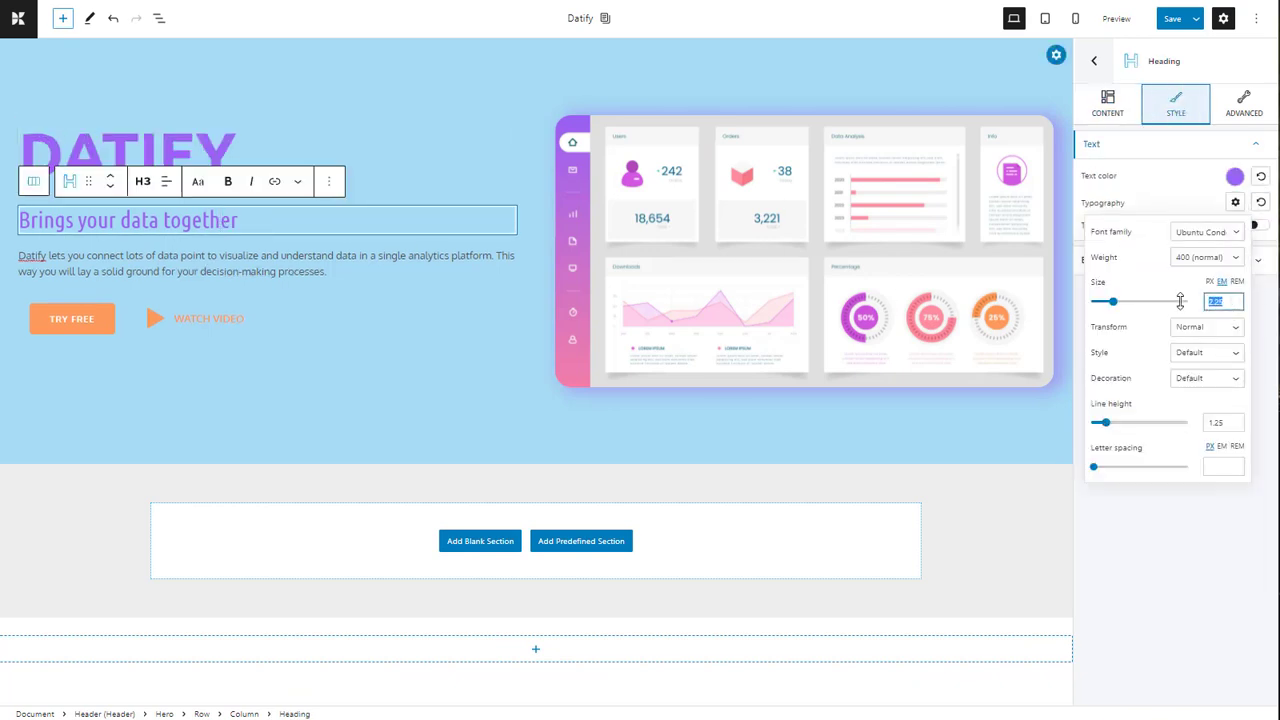
{"action": "type", "text": "4"}
{"action": "left_click", "coordinate": [421, 278]}
{"action": "left_click", "coordinate": [1176, 104]}
{"action": "left_click", "coordinate": [1235, 202]}
{"action": "left_click_drag", "start_coordinate": [1233, 302], "coordinate": [1208, 302]}
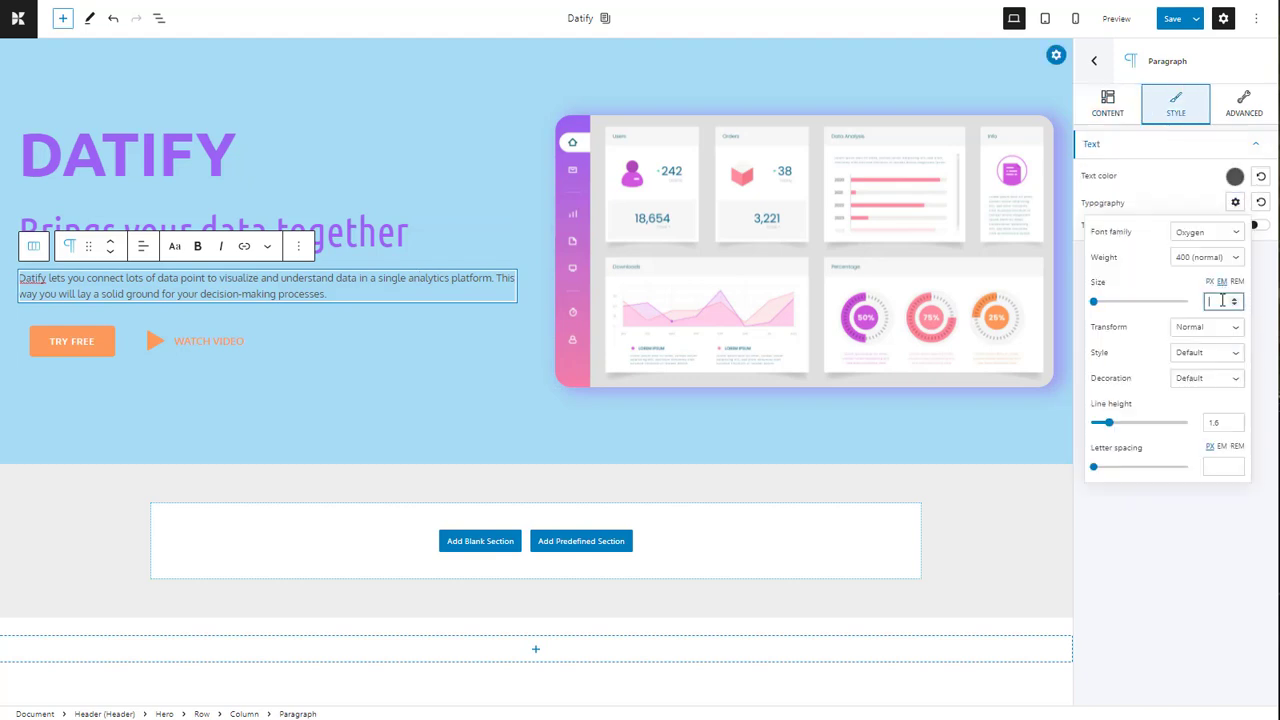
{"action": "type", "text": "1.25"}
Select the hero section and clear its background colour opacity value.
{"action": "left_click", "coordinate": [980, 65]}
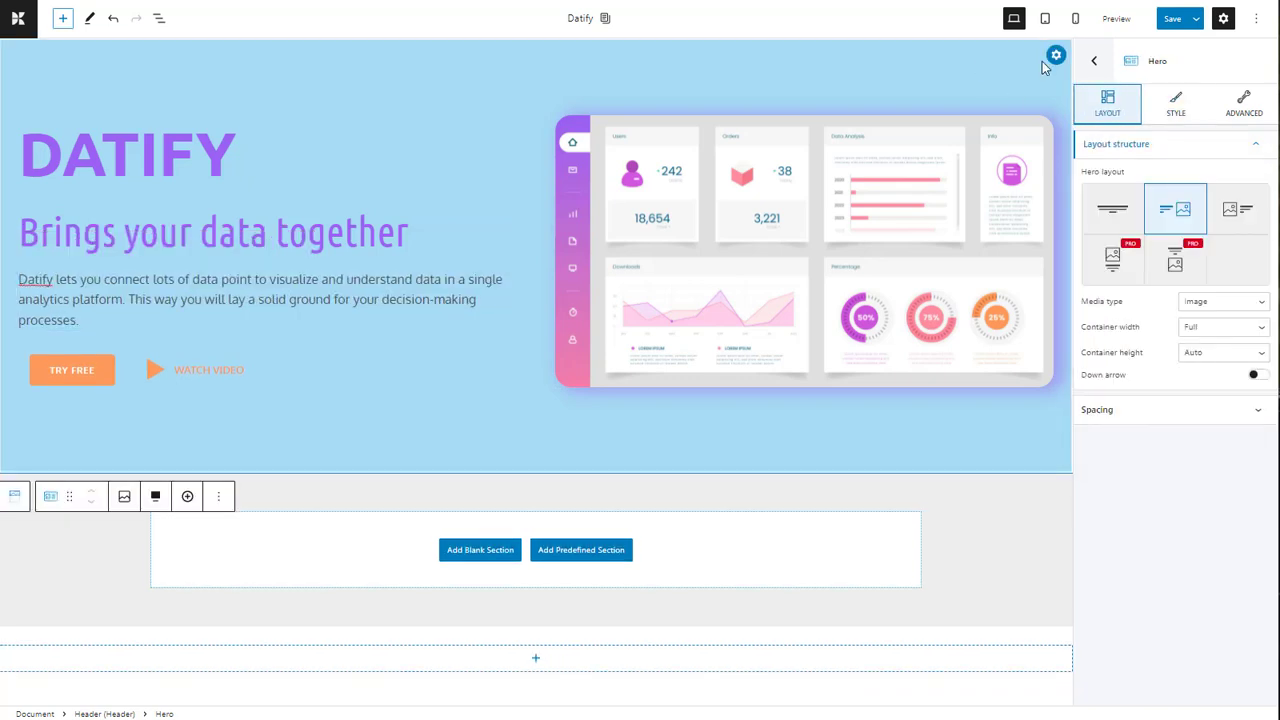
{"action": "left_click", "coordinate": [1176, 104]}
{"action": "left_click", "coordinate": [1235, 176]}
{"action": "left_click", "coordinate": [1236, 430]}
{"action": "key", "text": "BackSpace"}
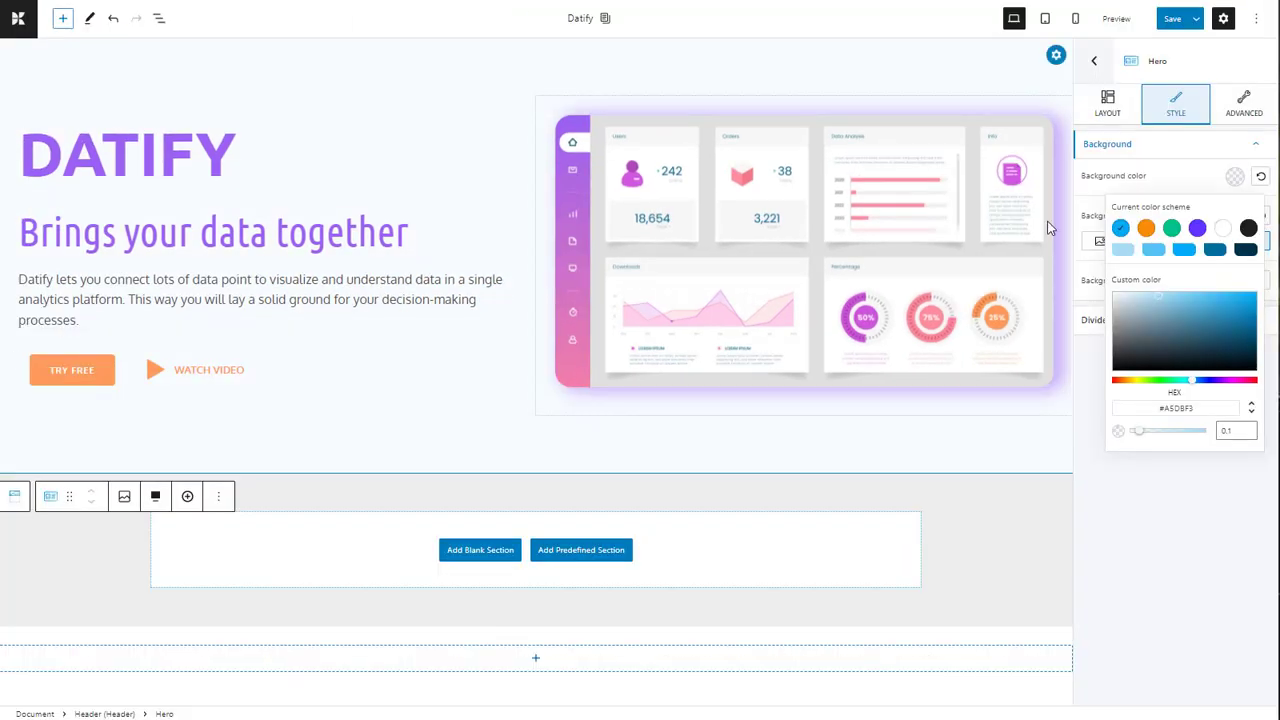
Give the hero left and right padding of 5.
{"action": "left_click", "coordinate": [1244, 104]}
{"action": "left_click", "coordinate": [1162, 276]}
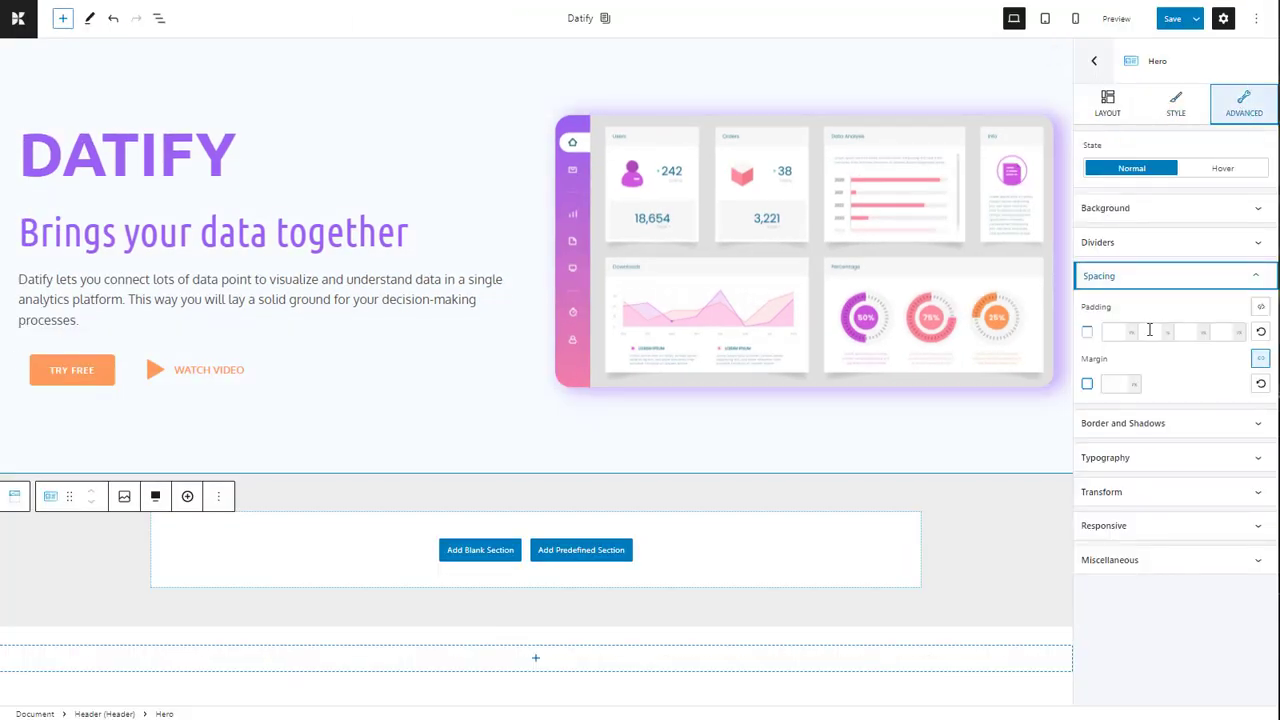
{"action": "left_click", "coordinate": [1150, 331]}
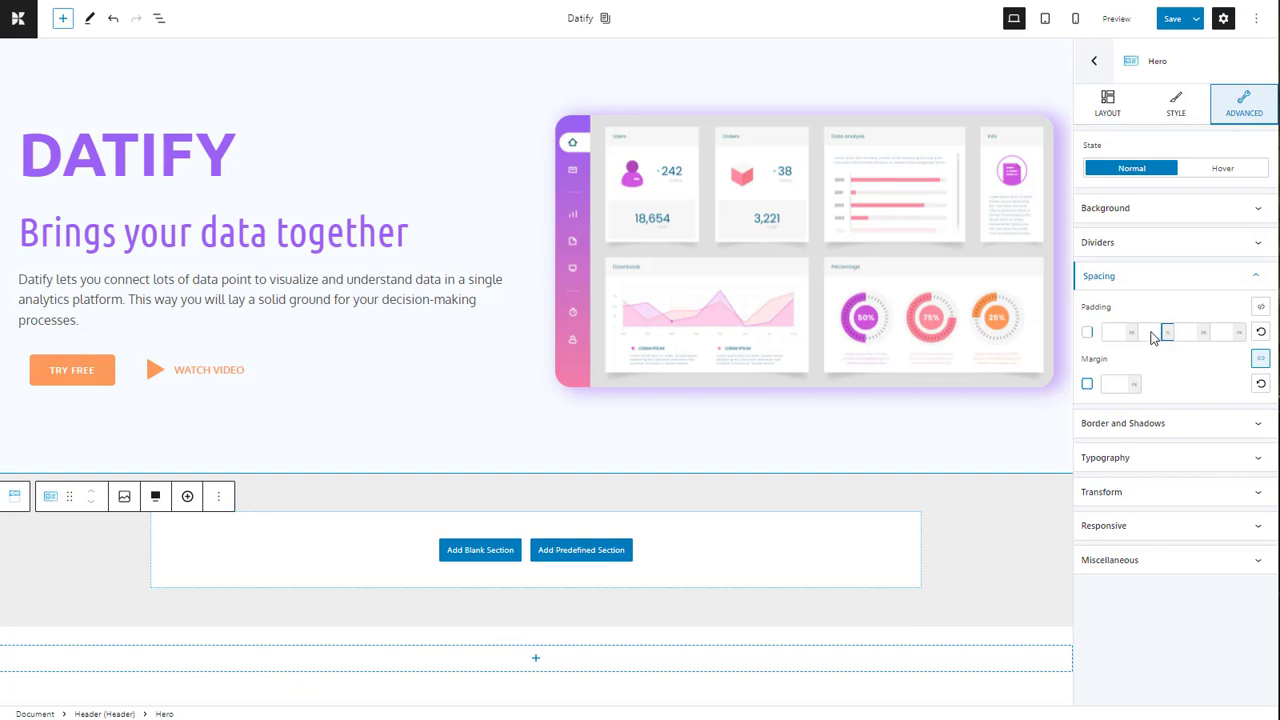
{"action": "type", "text": "5"}
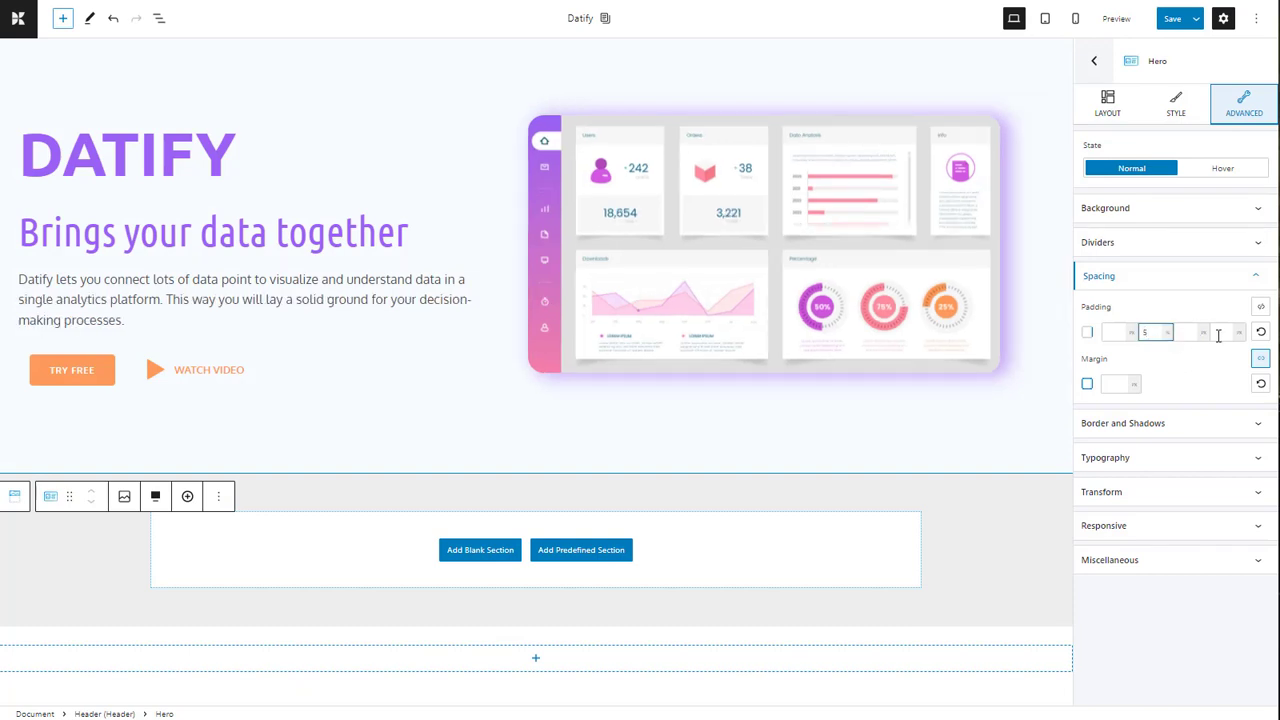
{"action": "left_click", "coordinate": [1238, 332]}
{"action": "left_click", "coordinate": [1237, 357]}
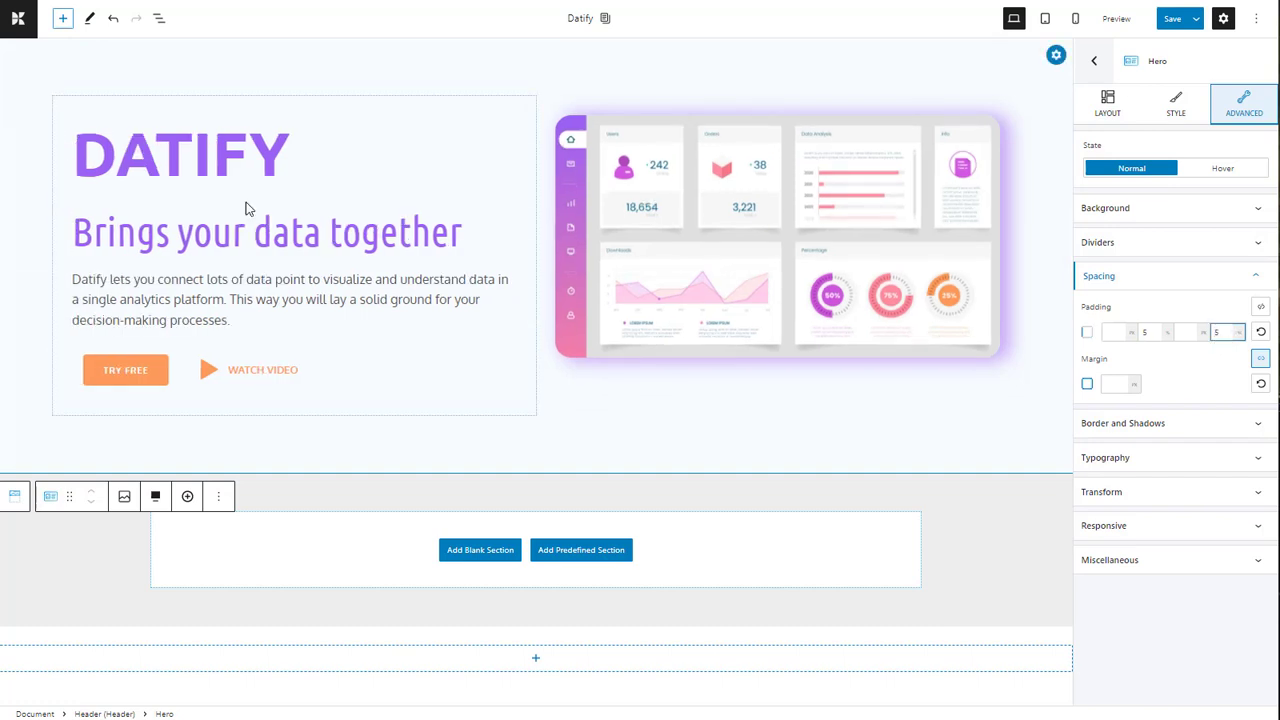
{"action": "left_click", "coordinate": [1256, 276]}
Enable a ramp-shaped bottom divider in purple #9861F4 with height 300.
{"action": "left_click", "coordinate": [1256, 242]}
{"action": "left_click", "coordinate": [1254, 300]}
{"action": "left_click", "coordinate": [1261, 323]}
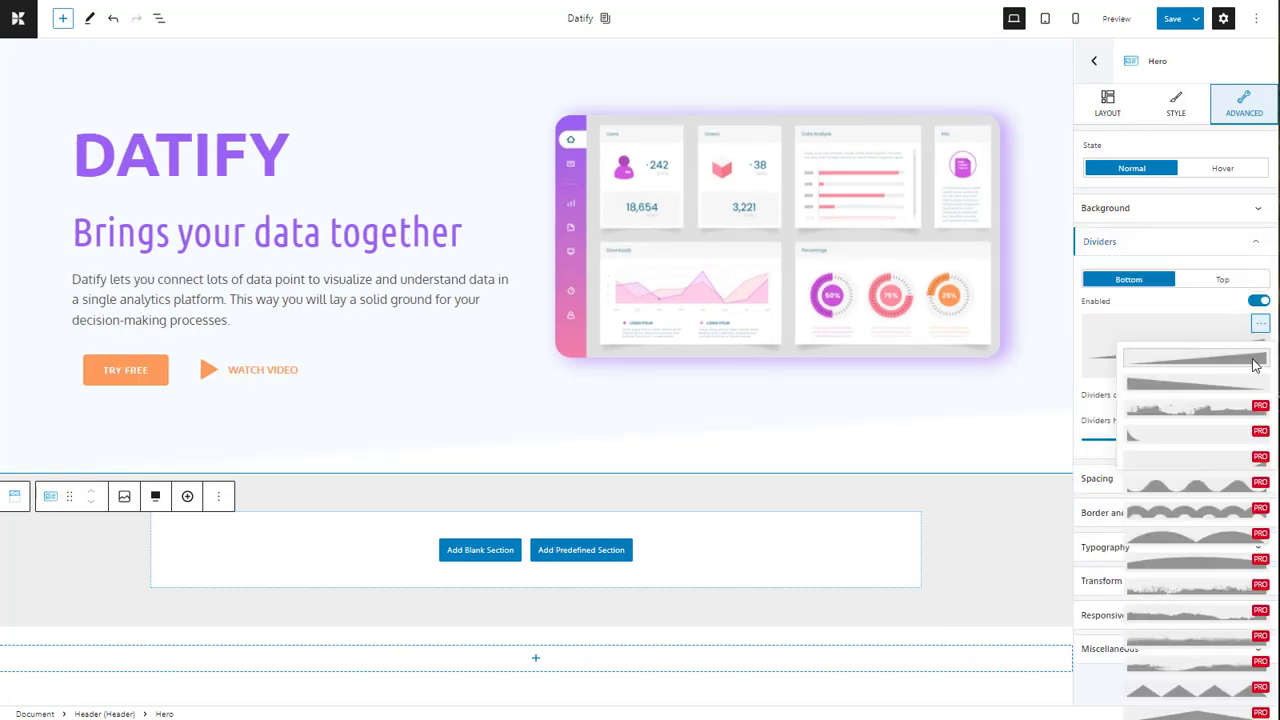
{"action": "left_click", "coordinate": [1186, 376]}
{"action": "left_click", "coordinate": [1236, 398]}
{"action": "left_click", "coordinate": [1121, 622]}
{"action": "type", "text": "#9861F4"}
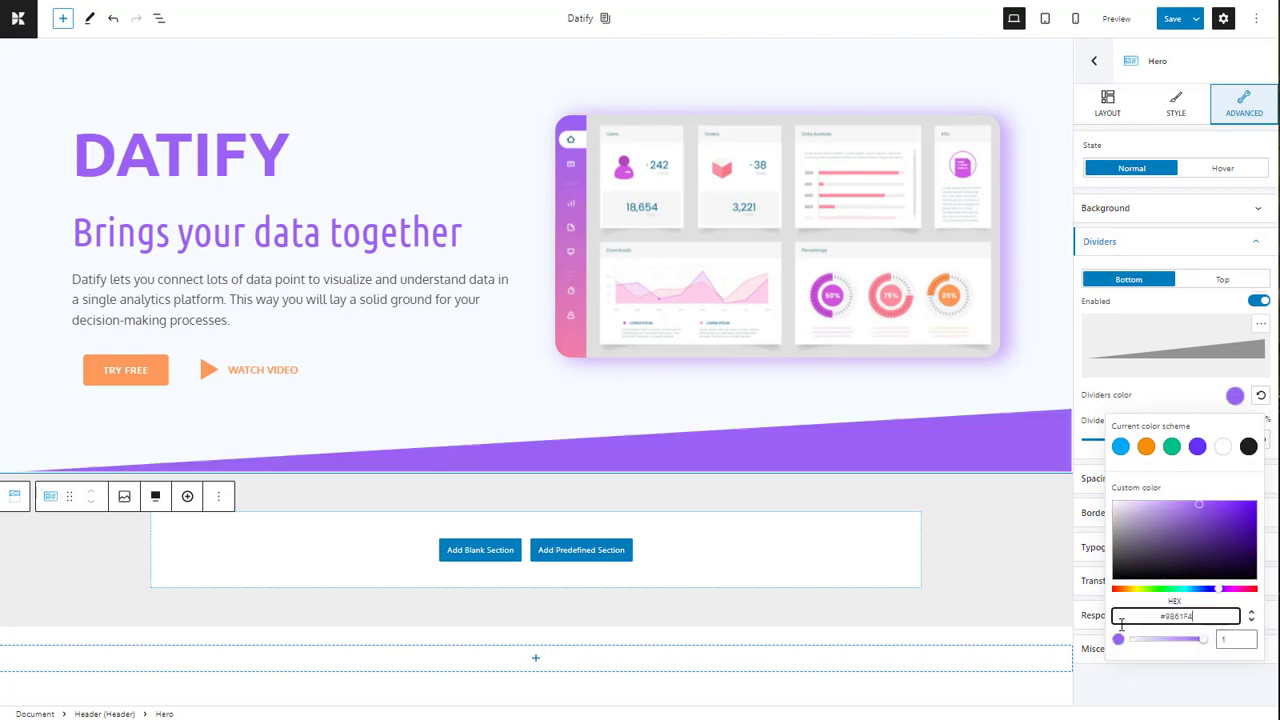
{"action": "left_click_drag", "start_coordinate": [1105, 439], "coordinate": [1204, 444]}
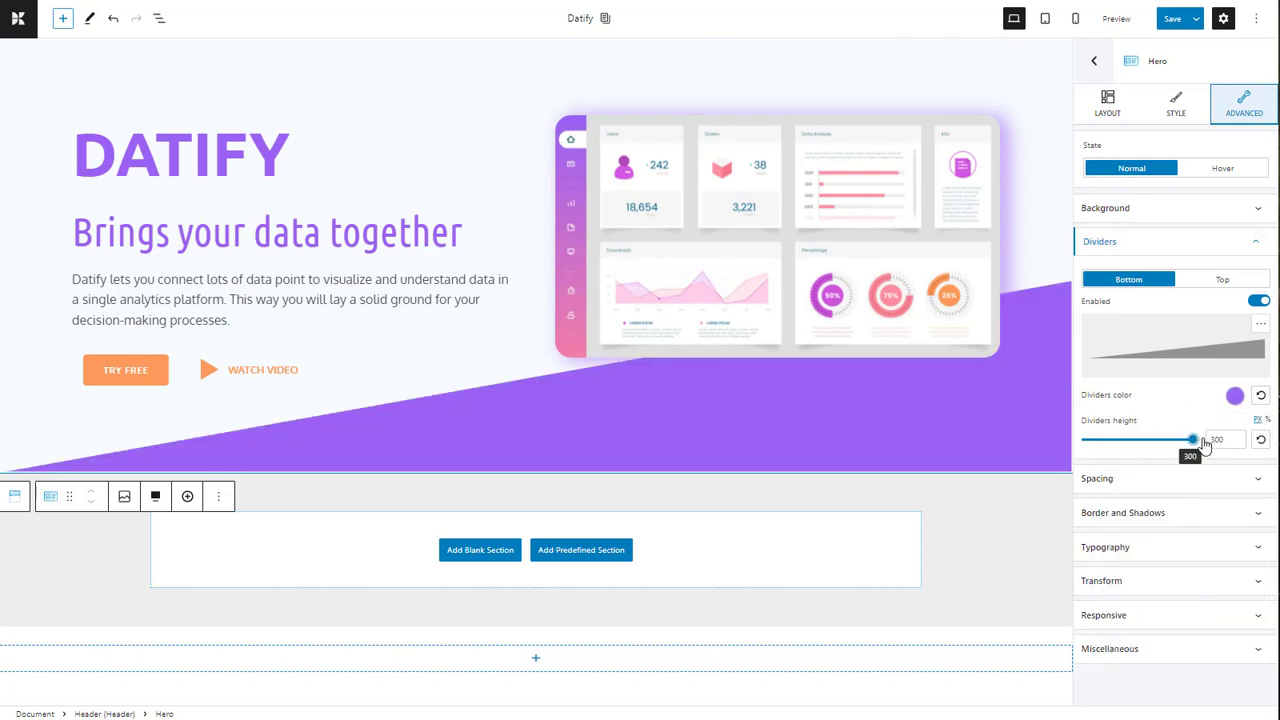
{"action": "key", "text": "Escape"}
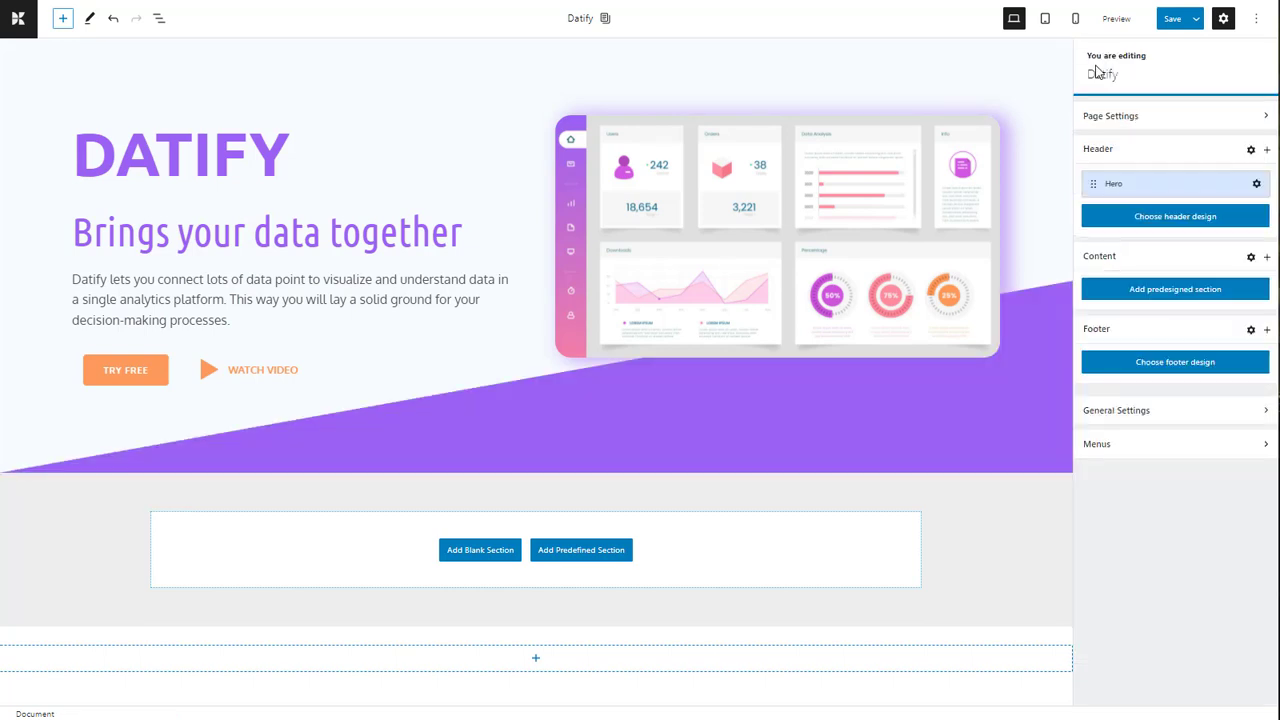
Insert a Navigation block into the header and move it above the hero.
{"action": "left_click", "coordinate": [1267, 150]}
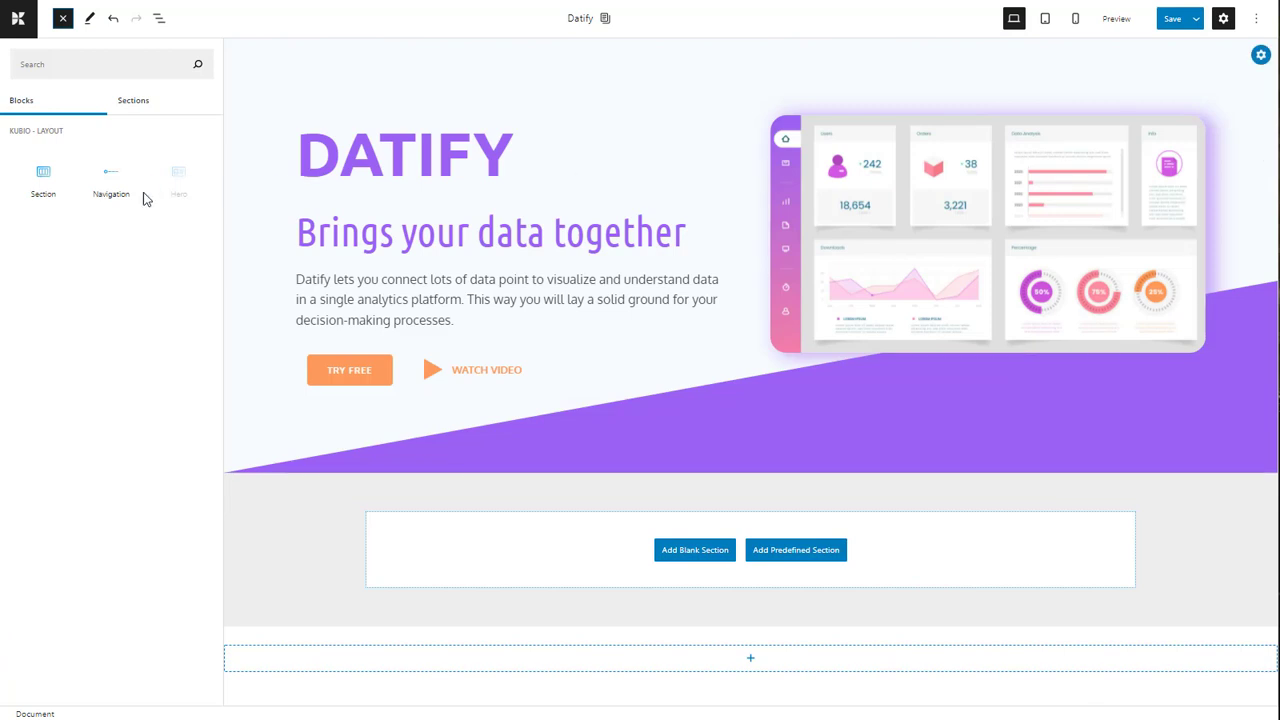
{"action": "left_click", "coordinate": [109, 177]}
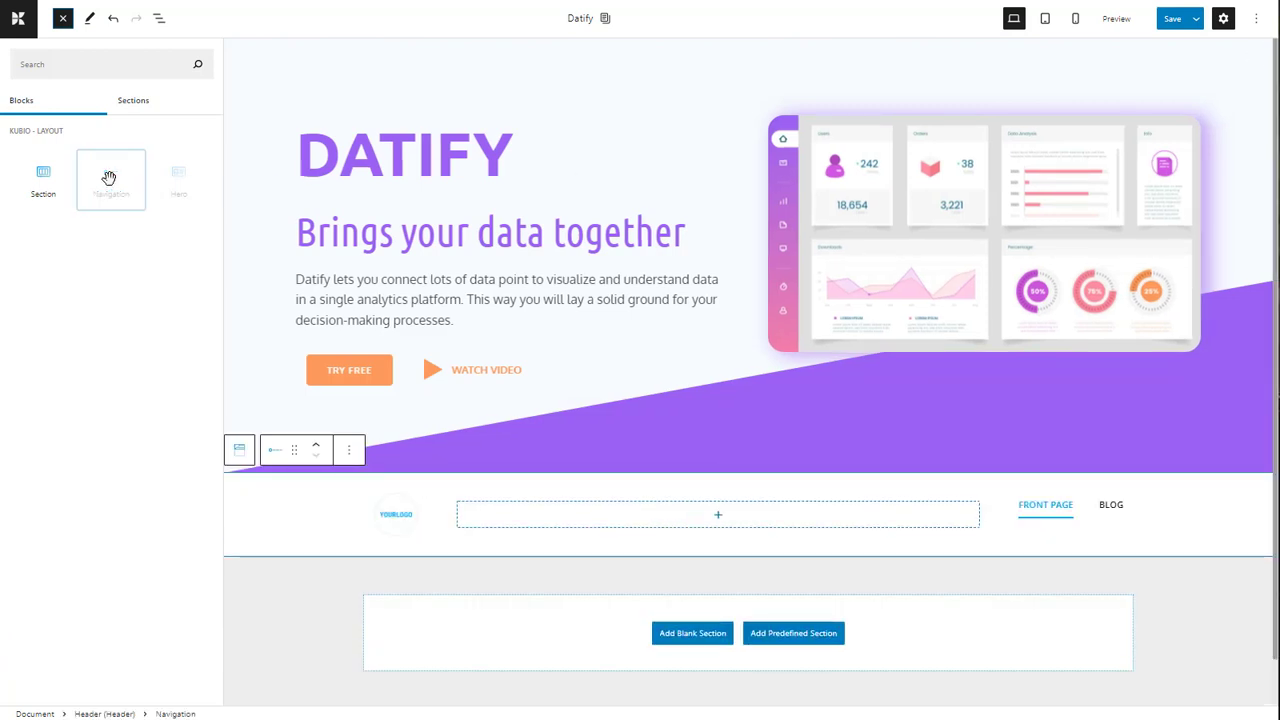
{"action": "left_click", "coordinate": [318, 490]}
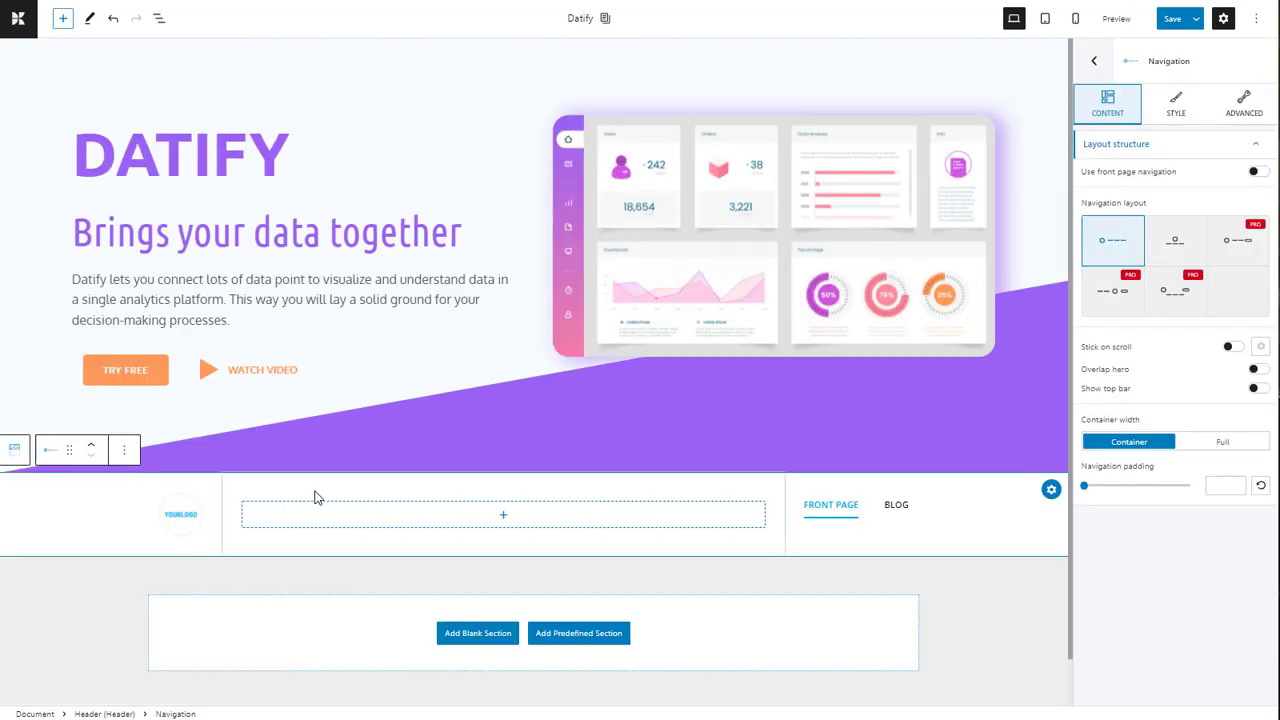
{"action": "left_click", "coordinate": [91, 445]}
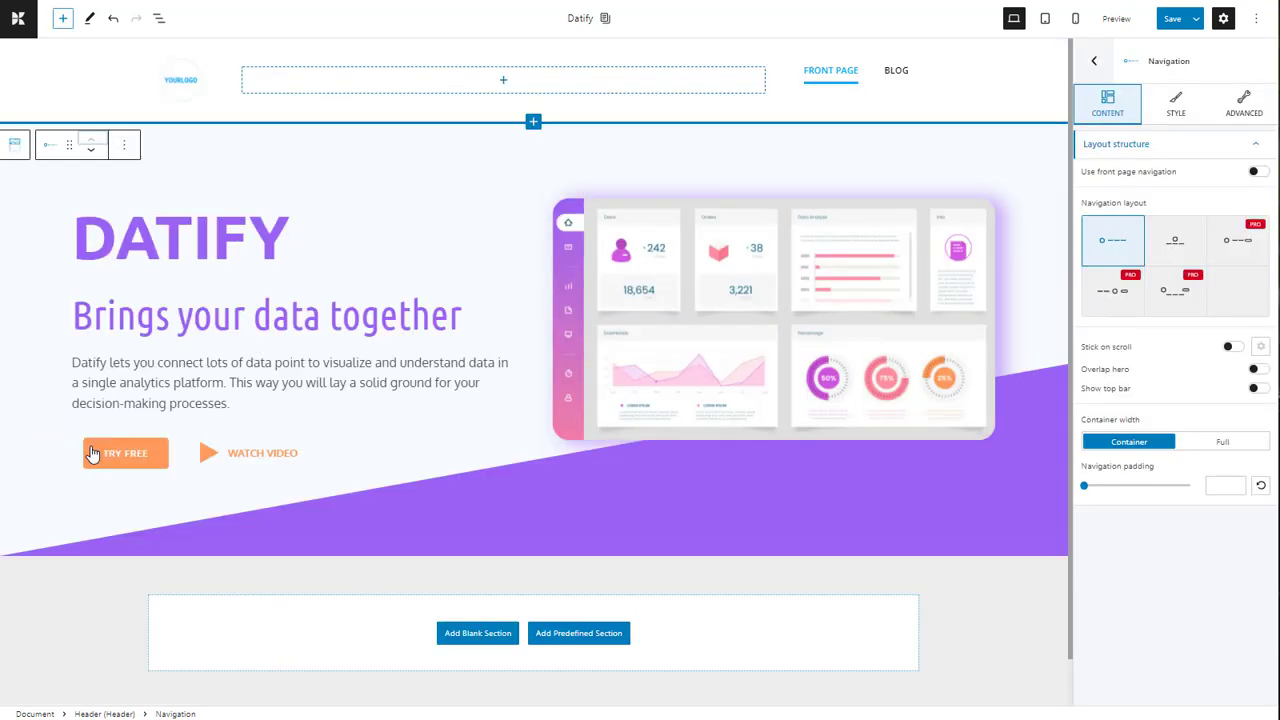
Make the navigation bar full width with a side padding of 5.
{"action": "left_click", "coordinate": [1226, 443]}
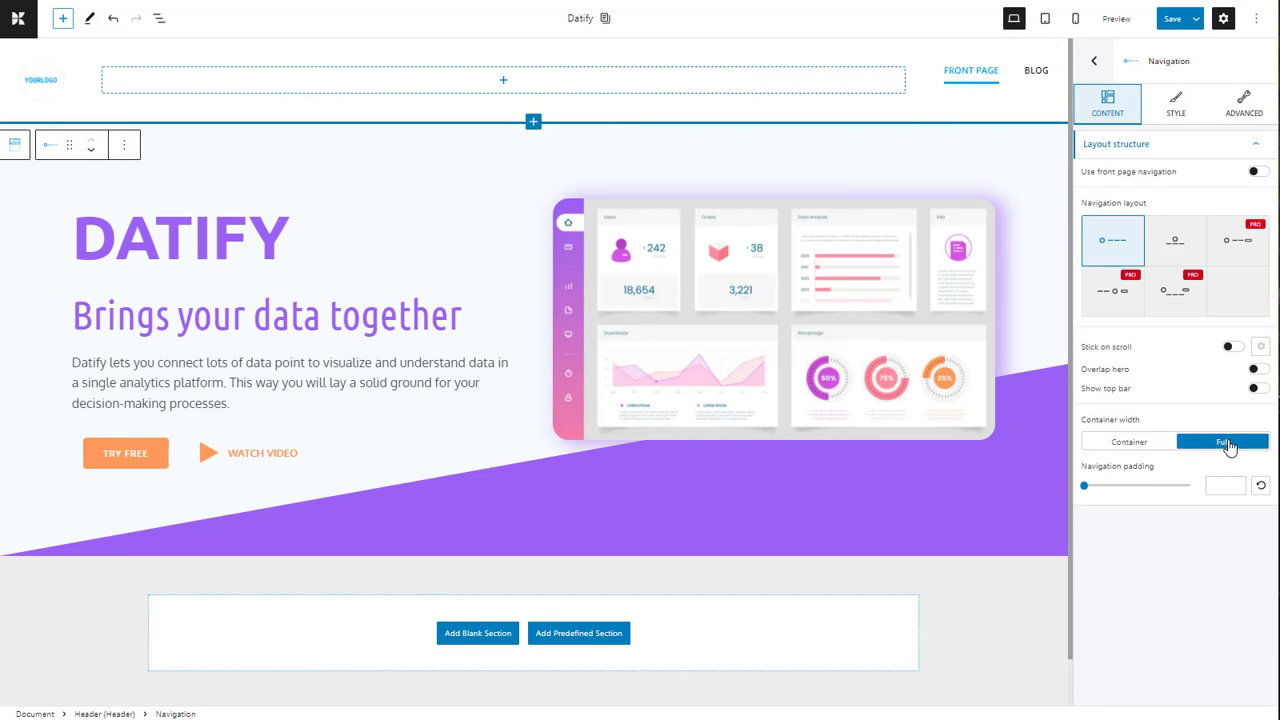
{"action": "left_click", "coordinate": [1244, 105]}
{"action": "left_click", "coordinate": [1255, 180]}
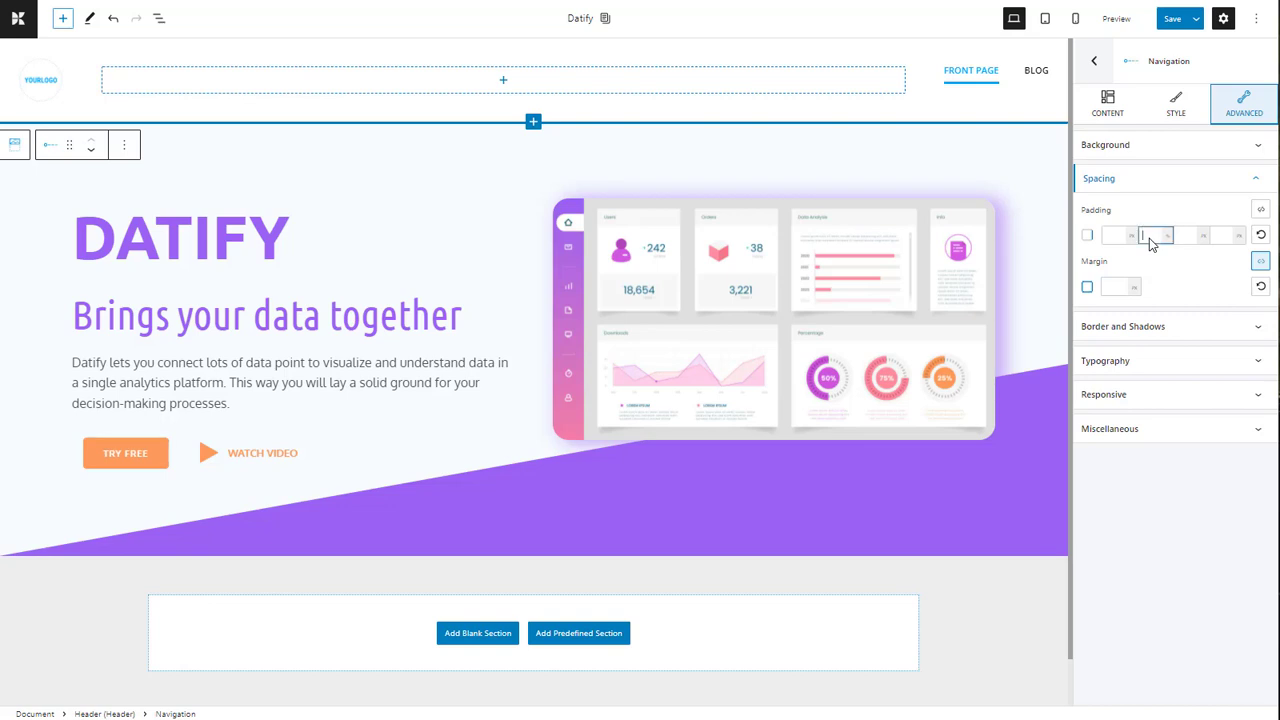
{"action": "type", "text": "5"}
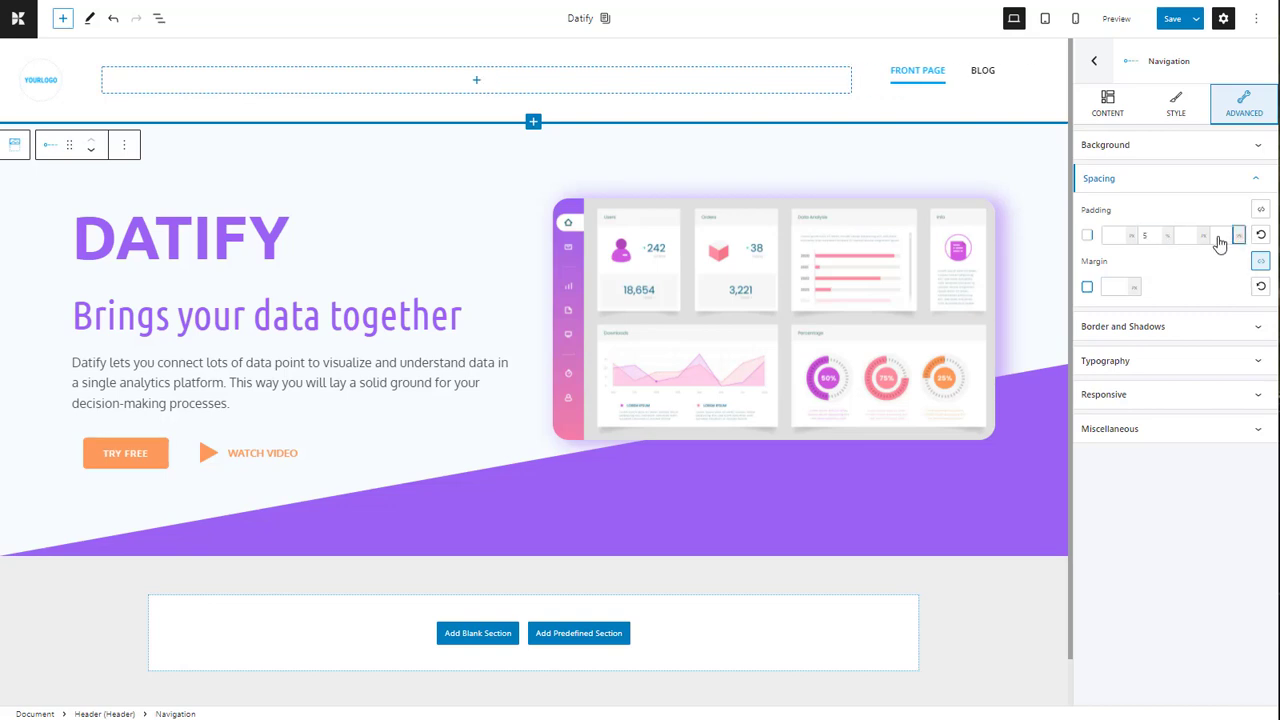
{"action": "type", "text": "5"}
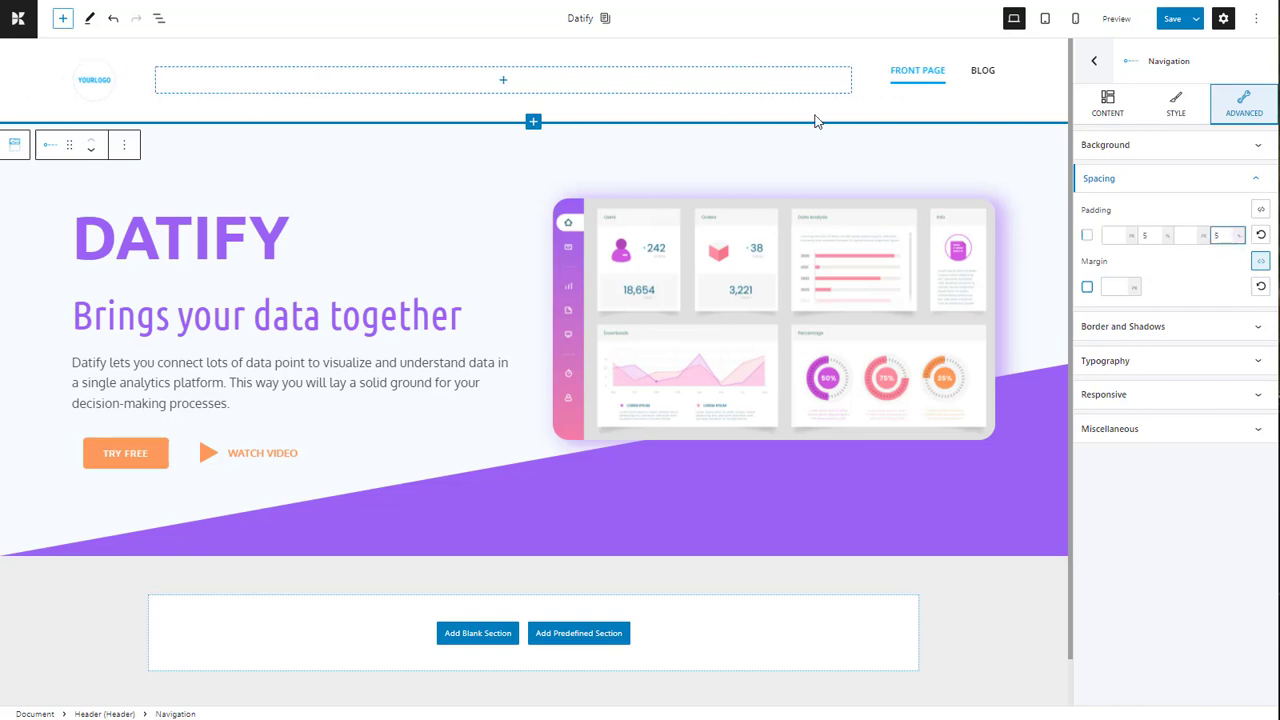
Replace the header logo with the DATIFY image and limit its max height to 40.
{"action": "left_click", "coordinate": [98, 79]}
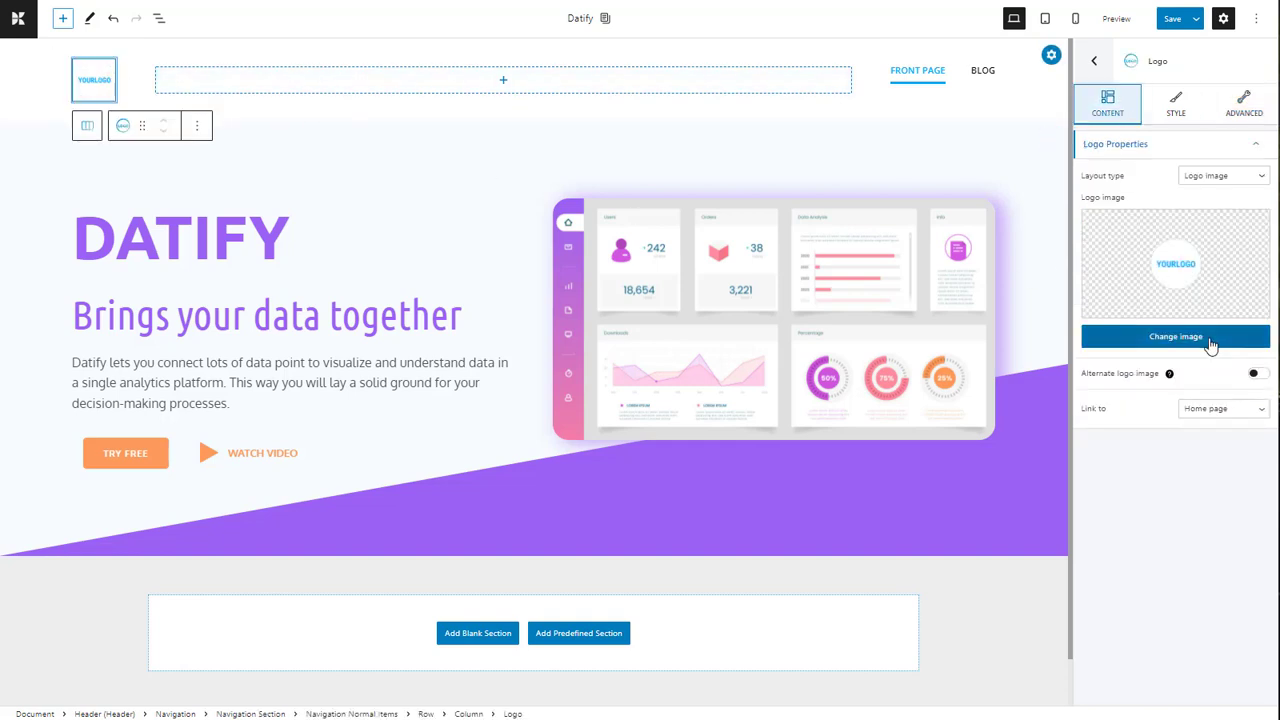
{"action": "left_click", "coordinate": [1127, 338]}
{"action": "left_click", "coordinate": [1224, 686]}
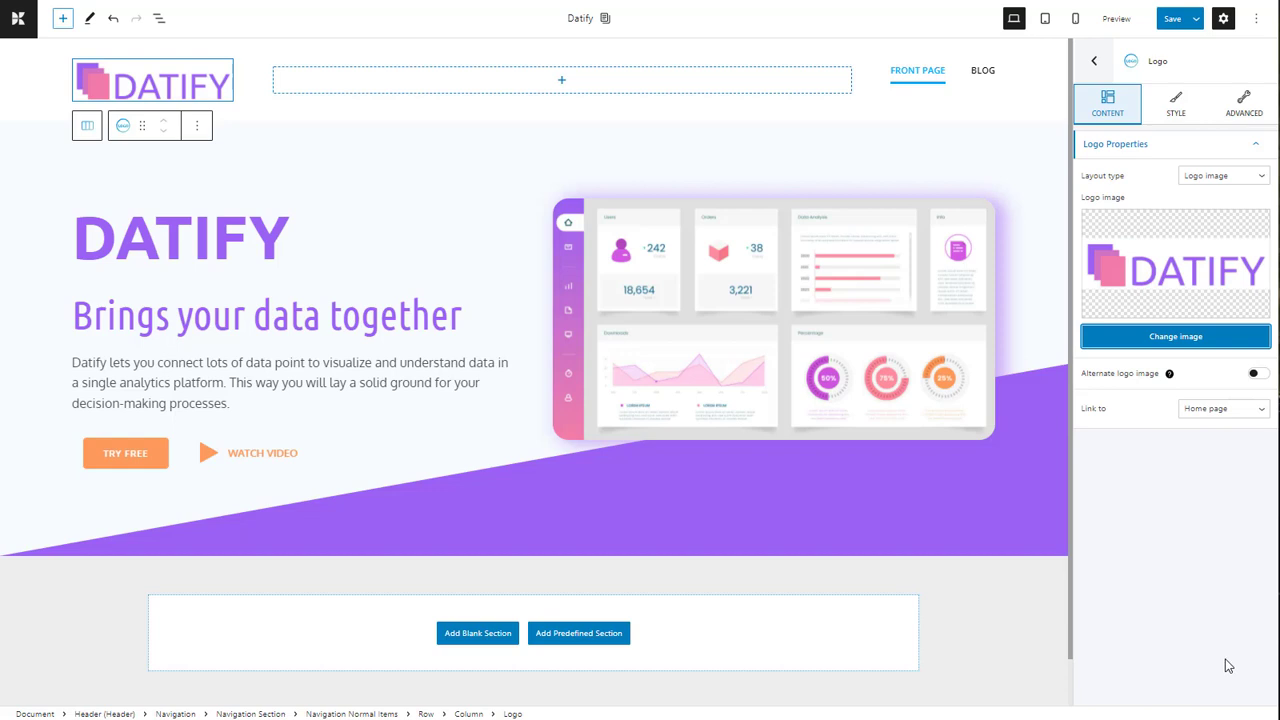
{"action": "left_click", "coordinate": [1176, 104]}
{"action": "left_click_drag", "start_coordinate": [1136, 194], "coordinate": [1113, 196]}
Make the menu's active and hover text colour purple #9861F4.
{"action": "left_click", "coordinate": [917, 70]}
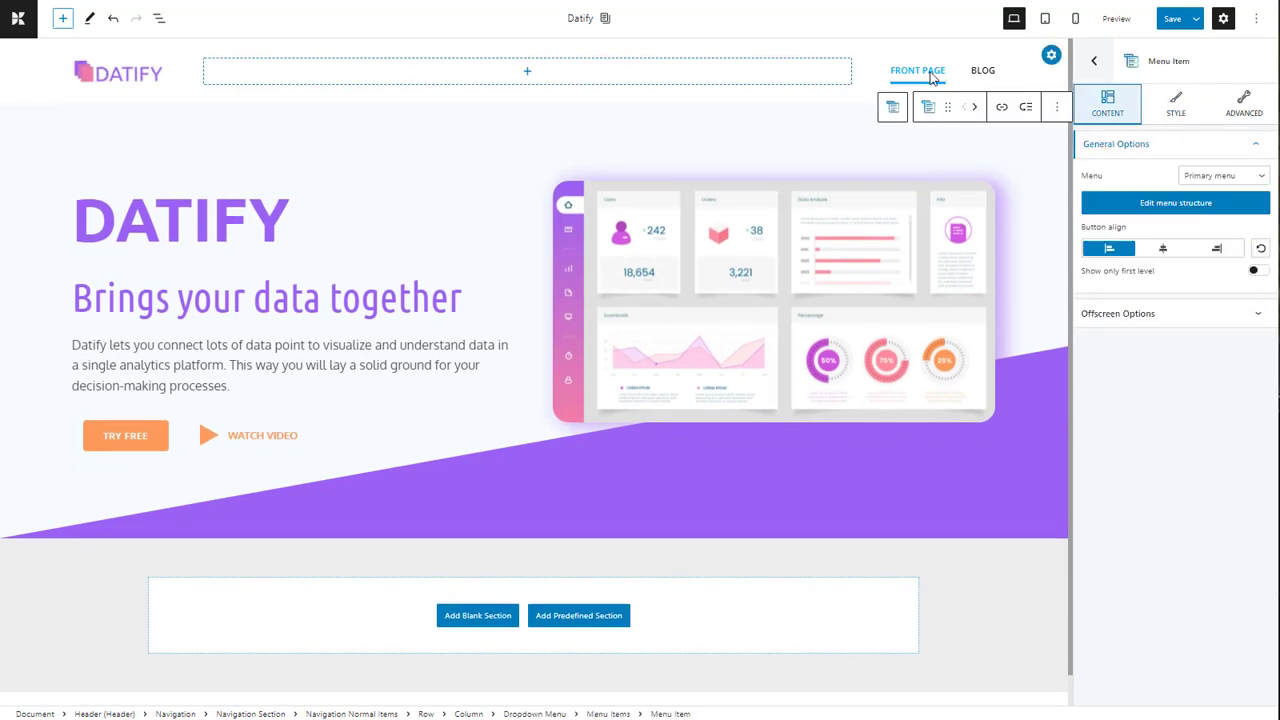
{"action": "left_click", "coordinate": [1178, 104]}
{"action": "left_click", "coordinate": [1240, 182]}
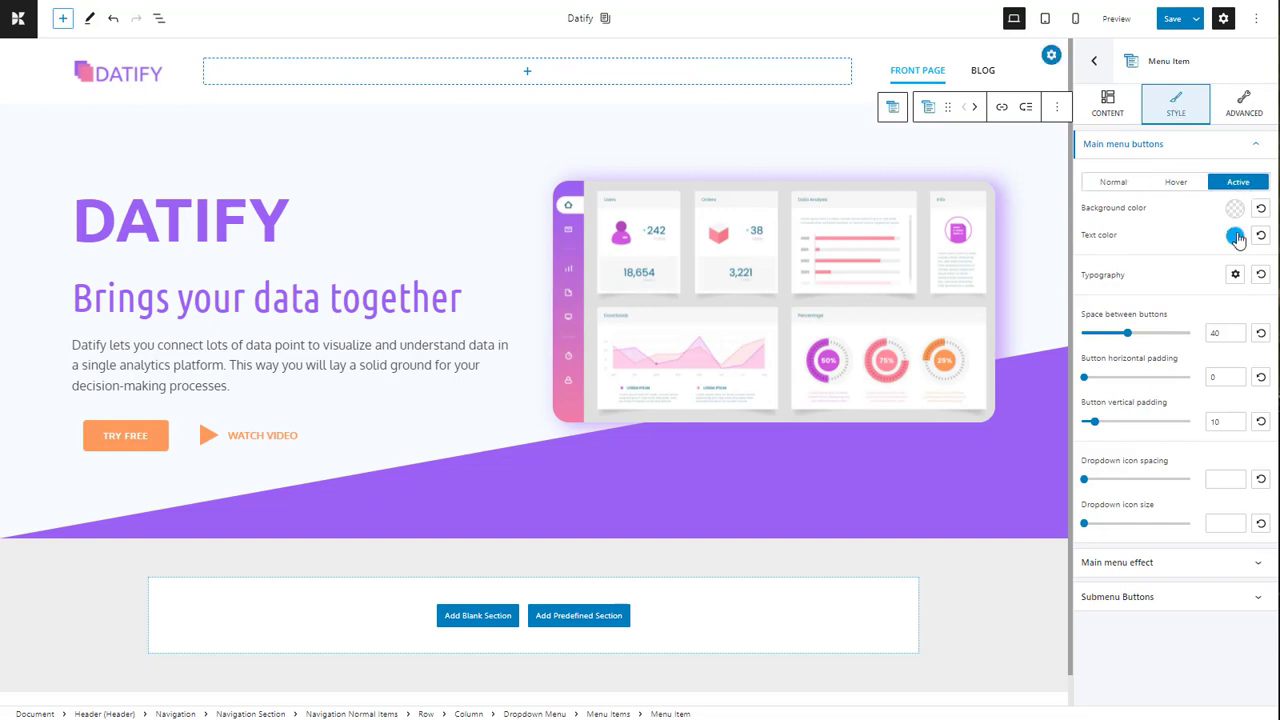
{"action": "left_click", "coordinate": [1235, 235]}
{"action": "left_click", "coordinate": [1122, 461]}
{"action": "type", "text": "#9861F4"}
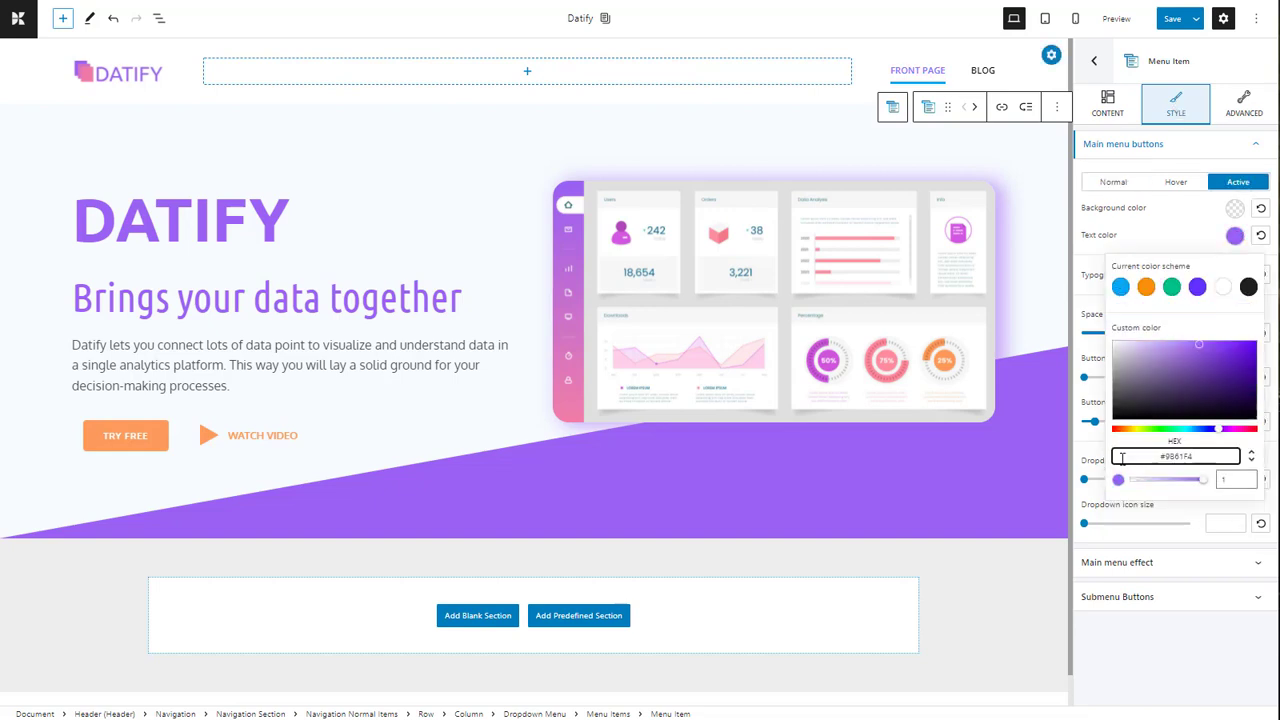
{"action": "left_click", "coordinate": [1122, 545]}
{"action": "left_click", "coordinate": [1176, 182]}
{"action": "left_click", "coordinate": [1235, 235]}
{"action": "left_click", "coordinate": [1120, 462]}
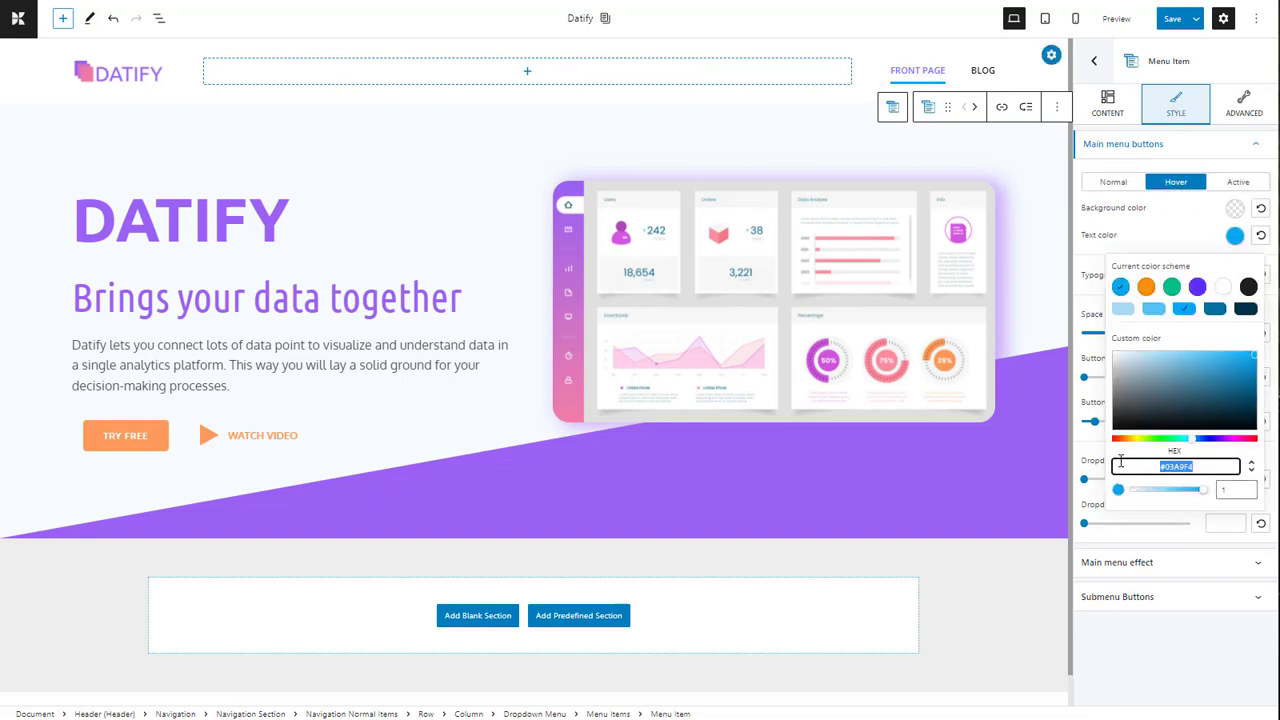
{"action": "type", "text": "#9861F4"}
{"action": "left_click", "coordinate": [1117, 562]}
Set the menu underline line colour to purple #9861F4.
{"action": "left_click", "coordinate": [1230, 231]}
{"action": "left_click", "coordinate": [1160, 445]}
{"action": "key", "text": "ctrl+c"}
{"action": "right_click", "coordinate": [1190, 446]}
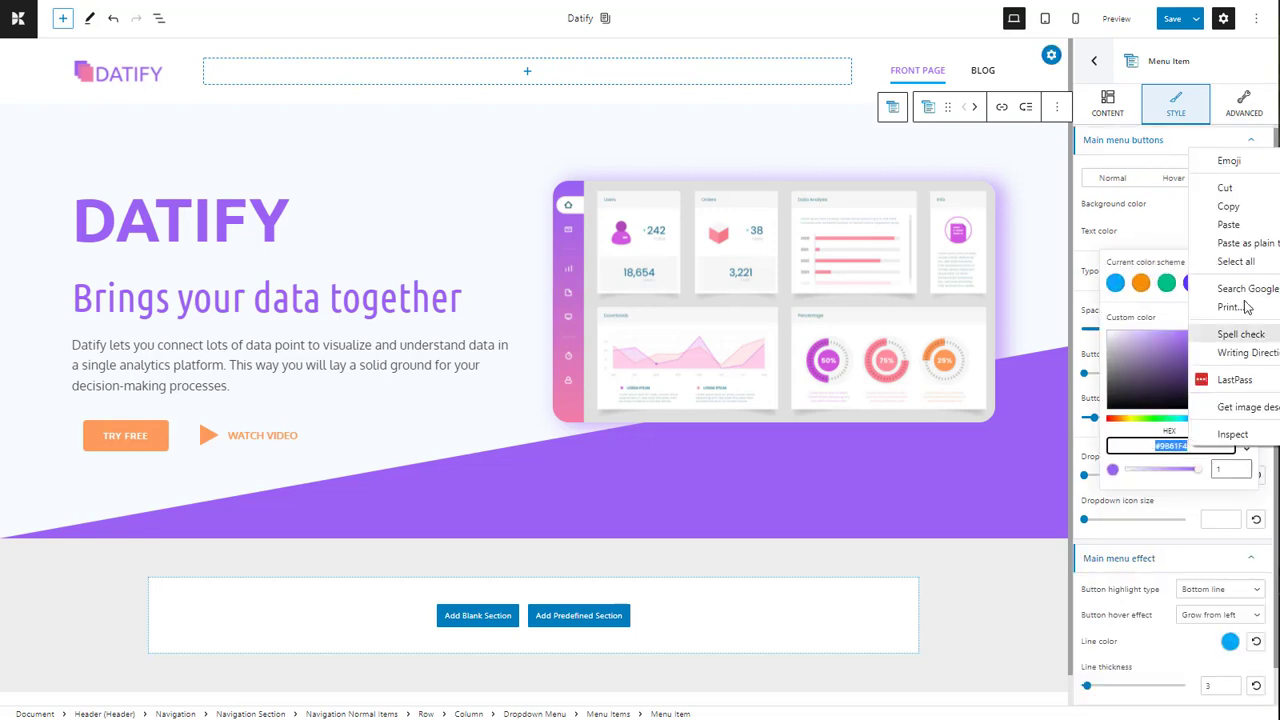
{"action": "key", "text": "Escape"}
{"action": "left_click", "coordinate": [1230, 641]}
{"action": "left_click", "coordinate": [1230, 641]}
{"action": "left_click", "coordinate": [1110, 578]}
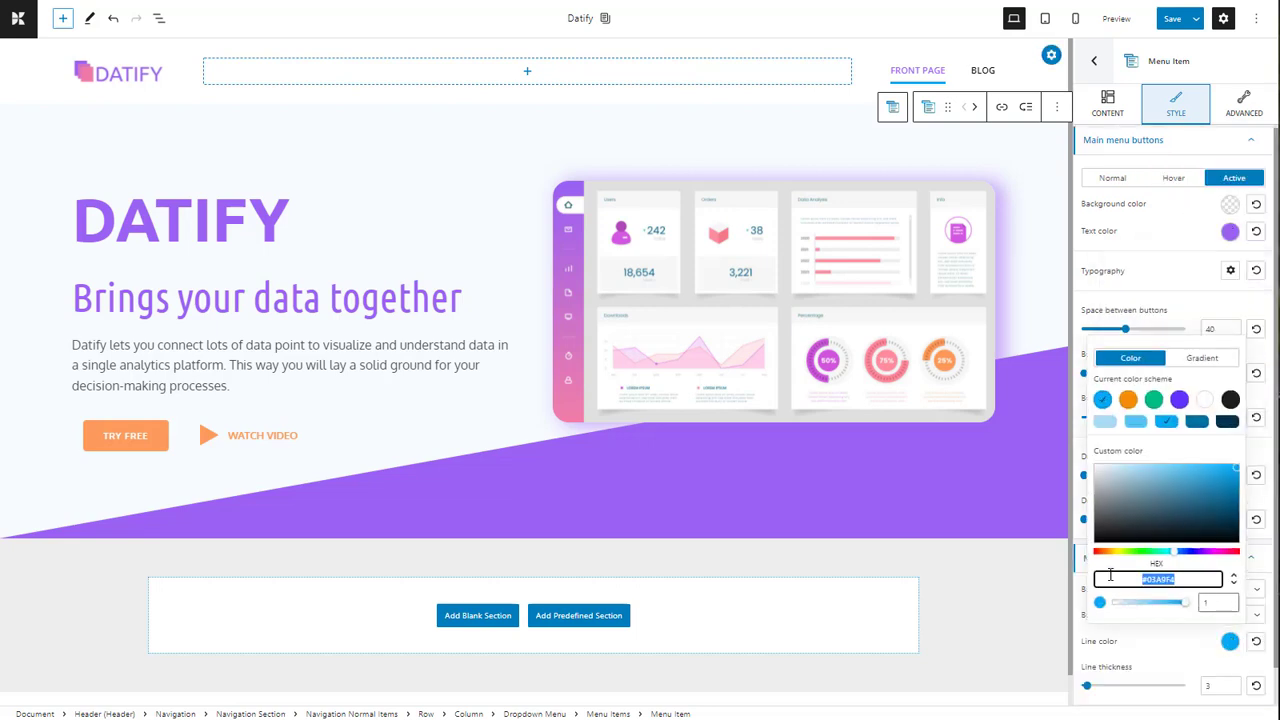
{"action": "key", "text": "ctrl+v"}
{"action": "left_click", "coordinate": [1114, 641]}
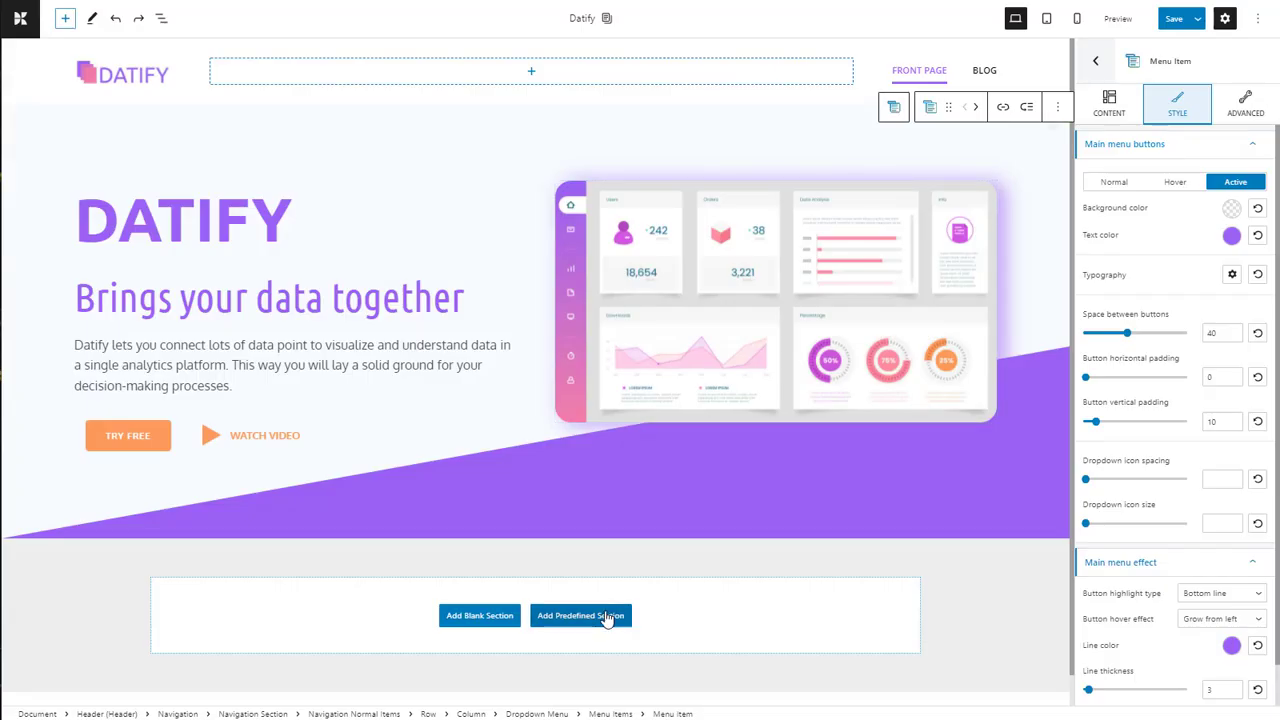
Add a blank two-column section below the Datify hero.
{"action": "left_click", "coordinate": [480, 614]}
{"action": "left_click", "coordinate": [414, 649]}
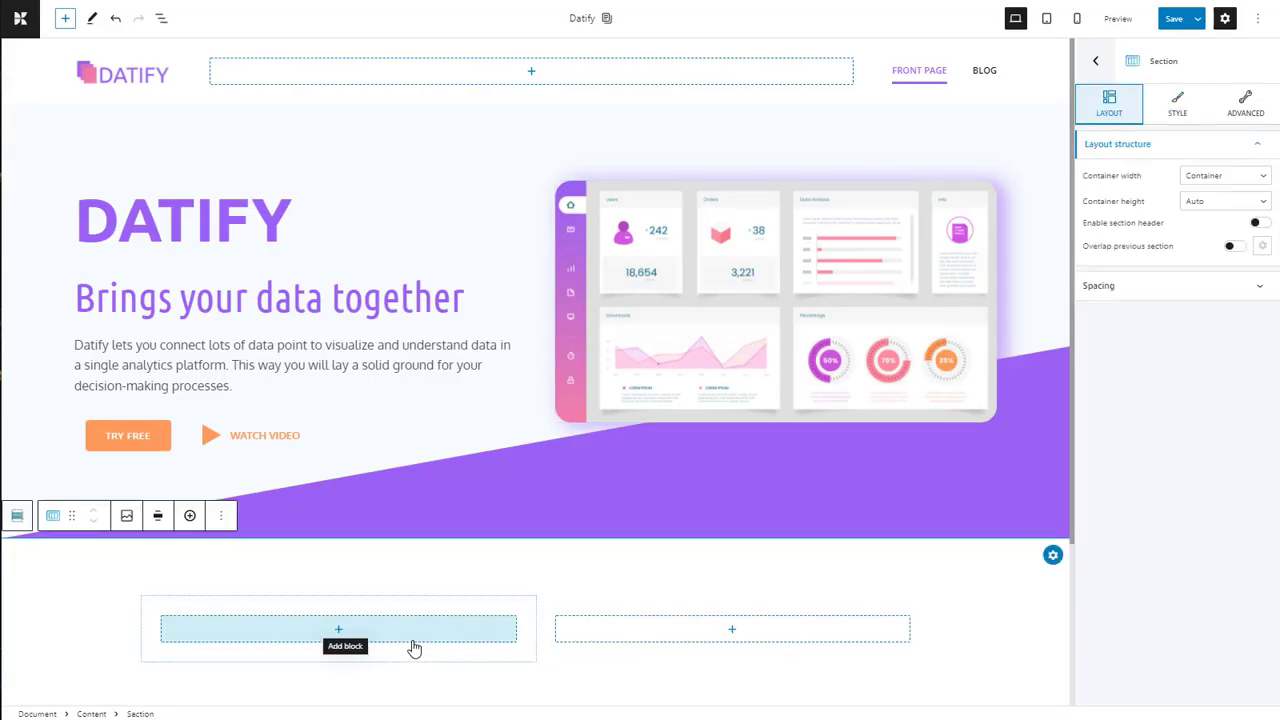
Make the new section full width and insert a Lorem ipsum paragraph in its left column.
{"action": "left_click", "coordinate": [1241, 180]}
{"action": "left_click", "coordinate": [1214, 222]}
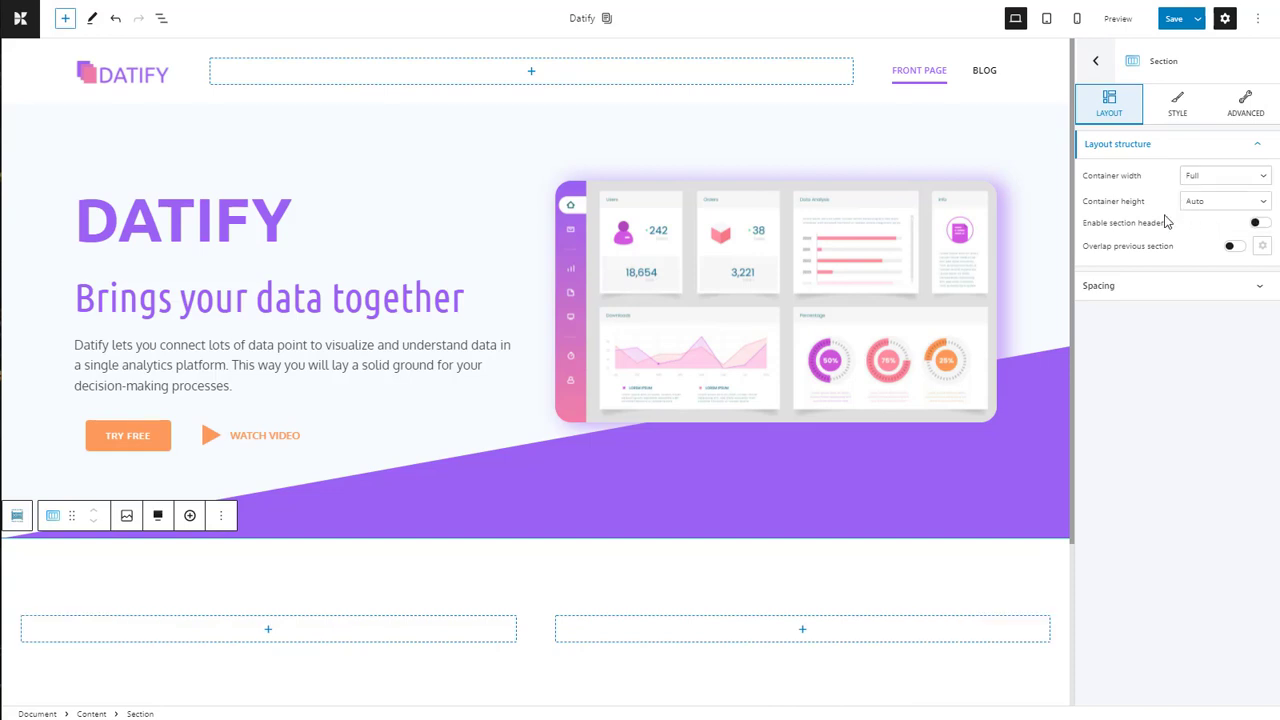
{"action": "left_click", "coordinate": [266, 630]}
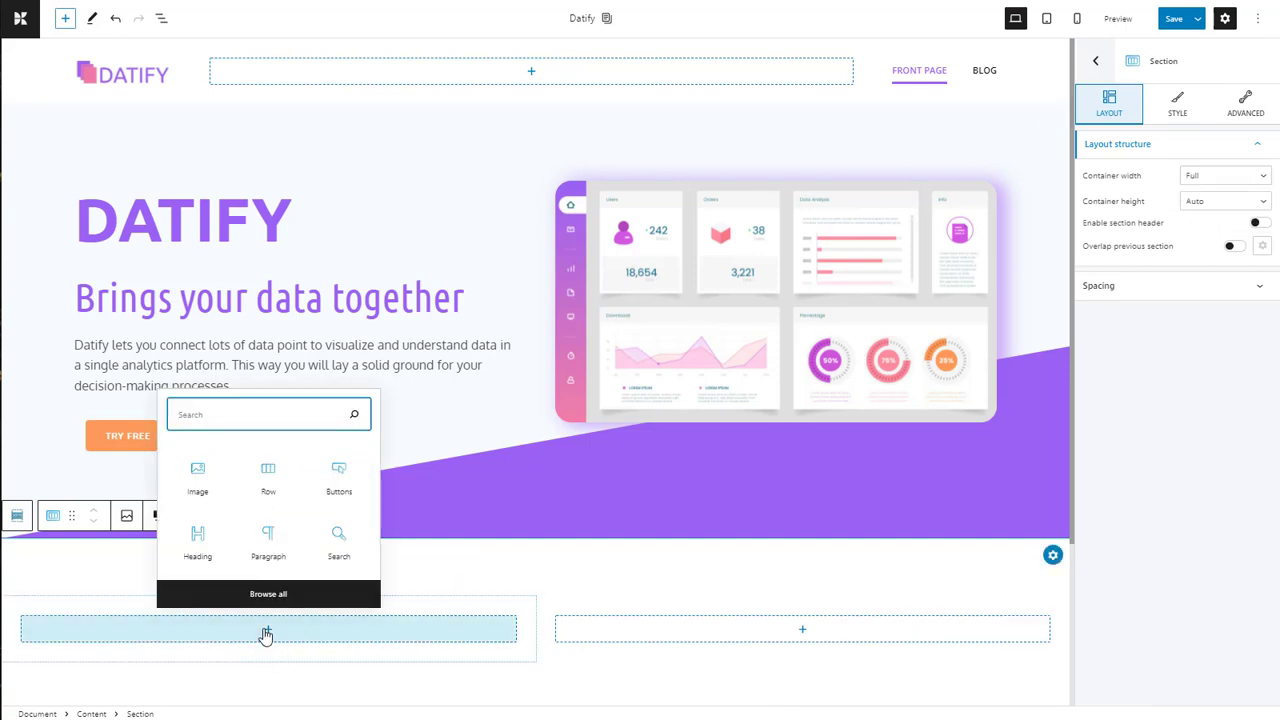
{"action": "left_click", "coordinate": [270, 545]}
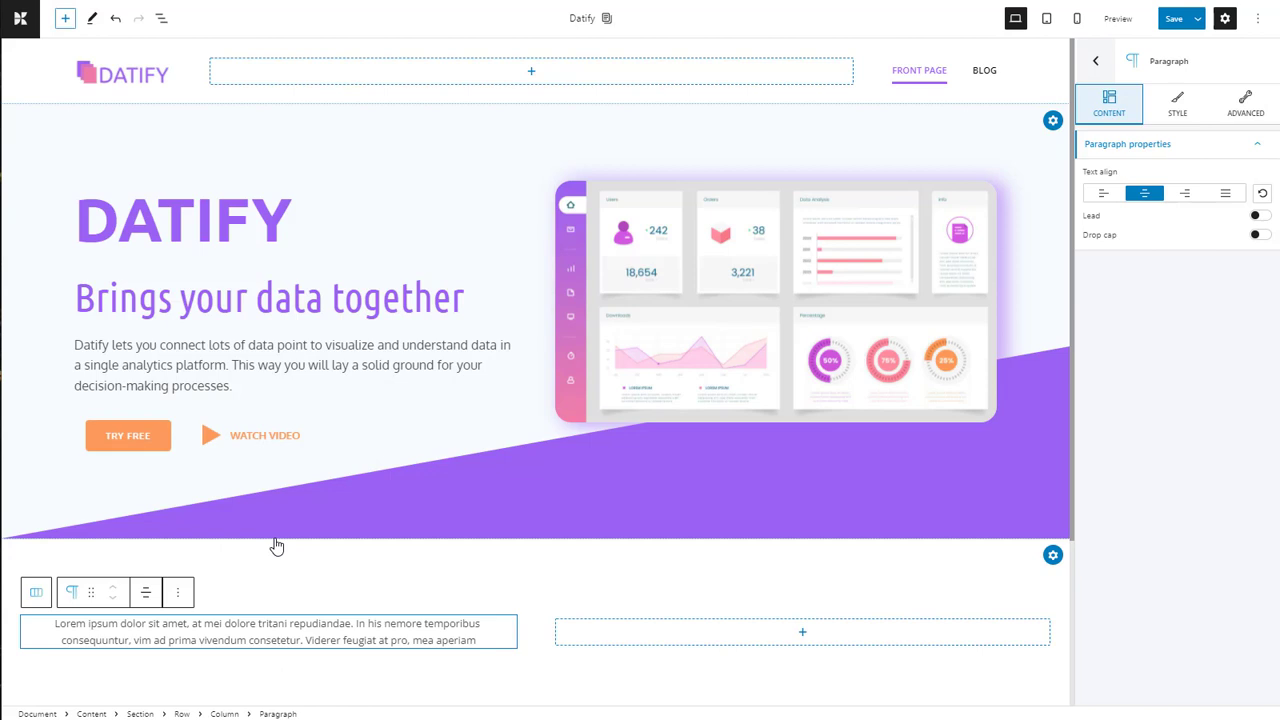
{"action": "scroll", "coordinate": [359, 497], "scroll_direction": "down", "scroll_amount": 3}
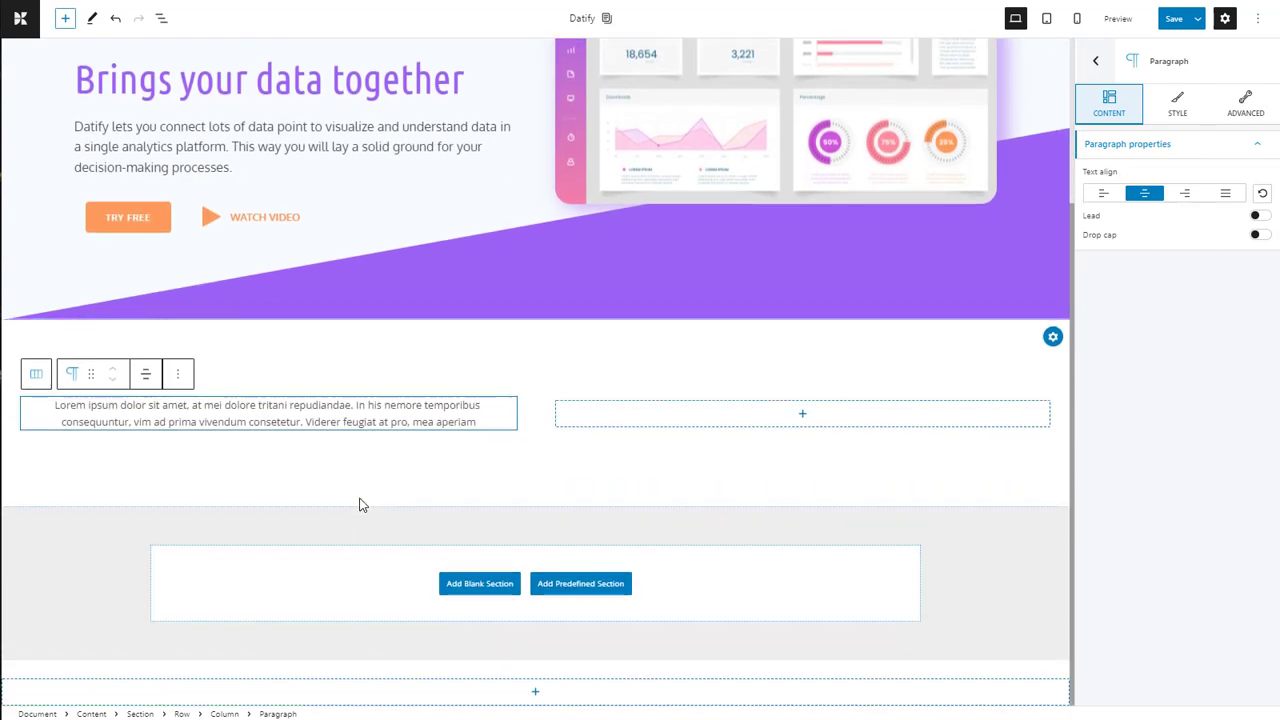
Insert the first Client Testimonials design from the Testimonials section library.
{"action": "left_click", "coordinate": [580, 583]}
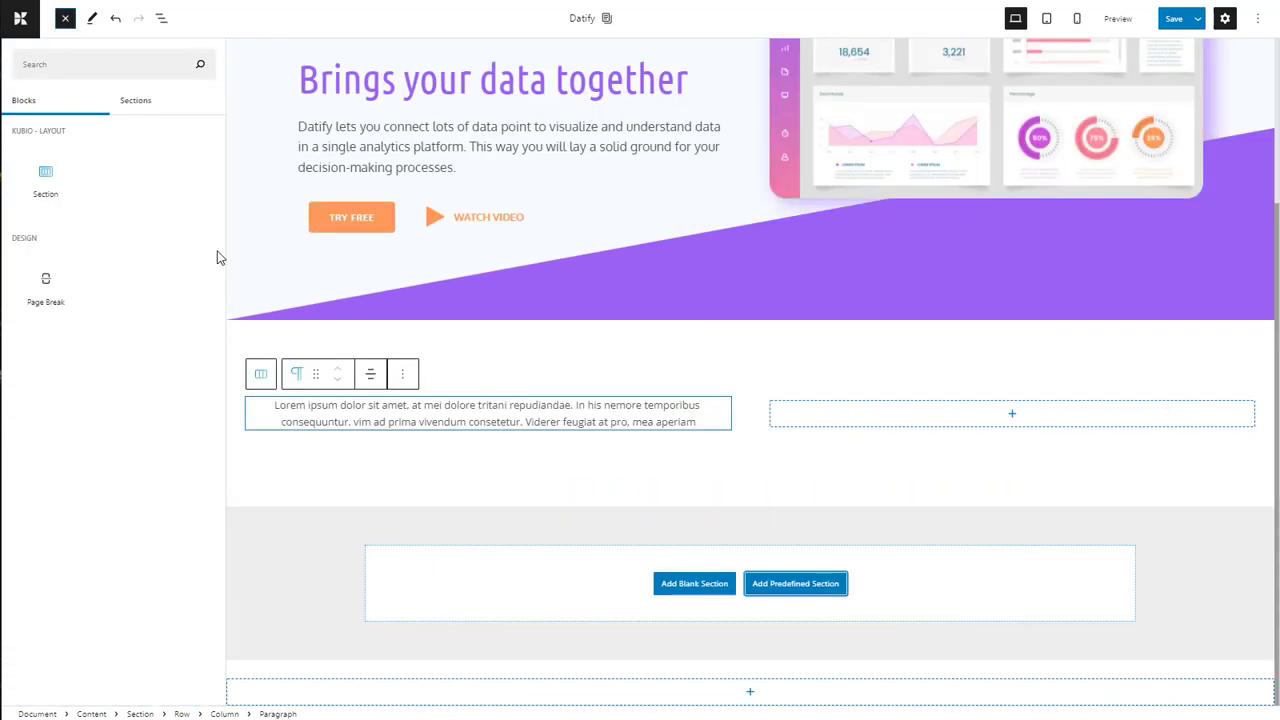
{"action": "left_click", "coordinate": [134, 101]}
{"action": "left_click", "coordinate": [207, 172]}
{"action": "left_click", "coordinate": [71, 168]}
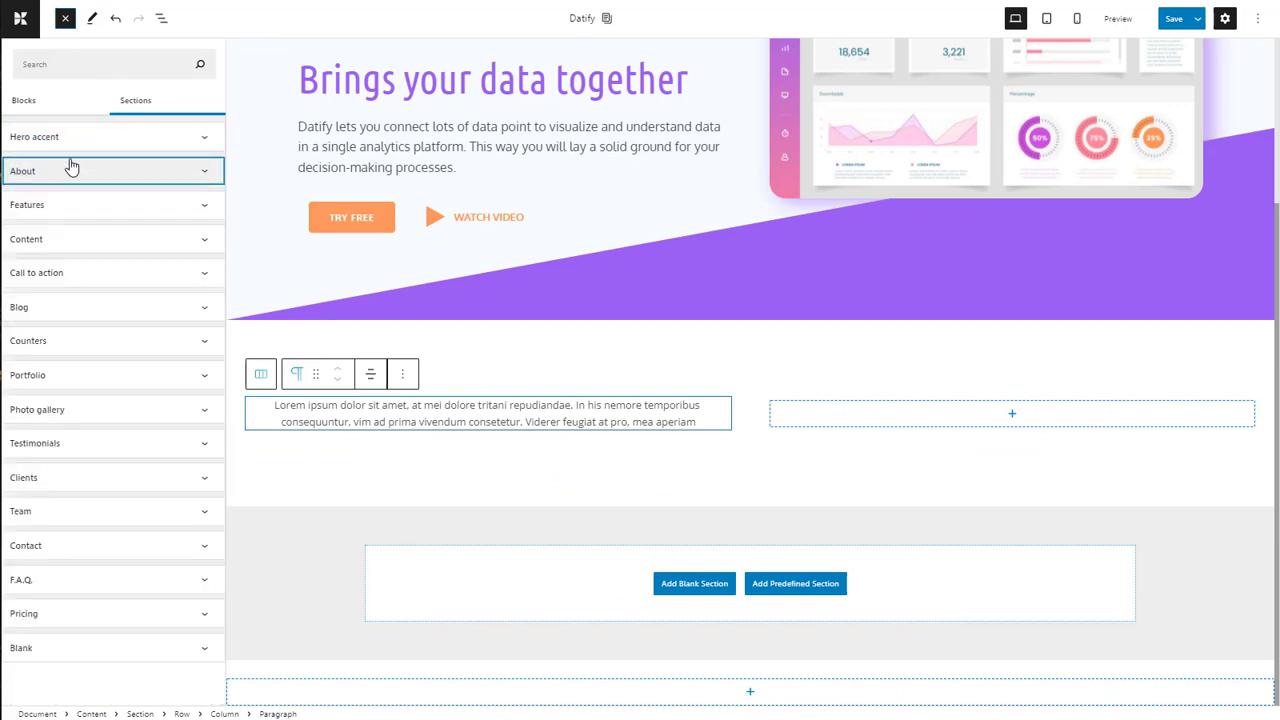
{"action": "left_click", "coordinate": [51, 443]}
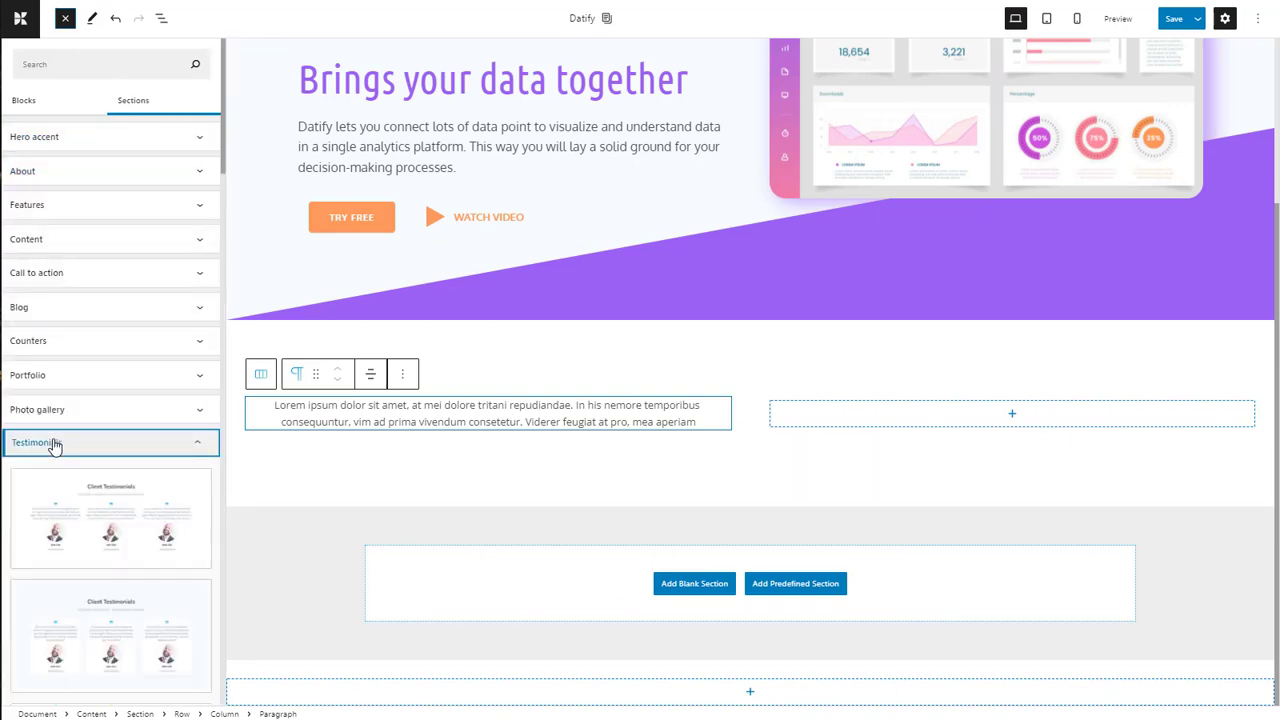
{"action": "left_click", "coordinate": [138, 512]}
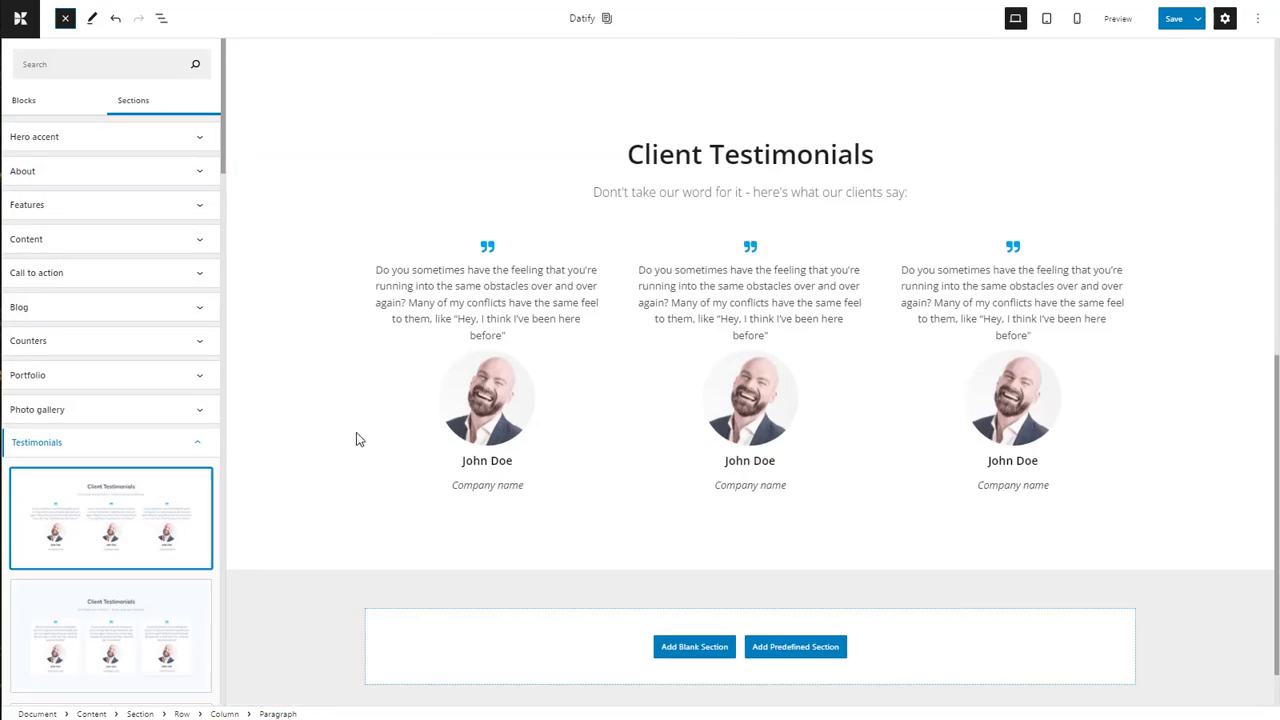
Inspect the section by selecting its heading row, a quote and the testimonials row.
{"action": "left_click", "coordinate": [669, 163]}
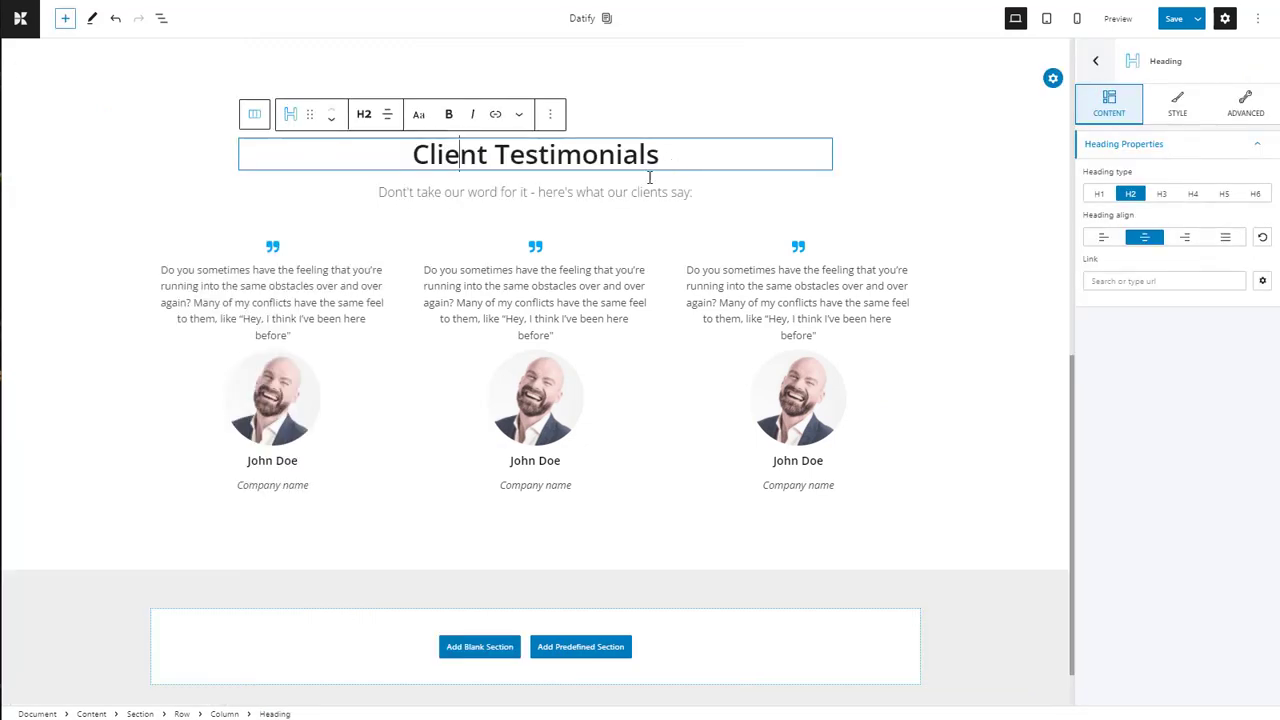
{"action": "left_click", "coordinate": [225, 714]}
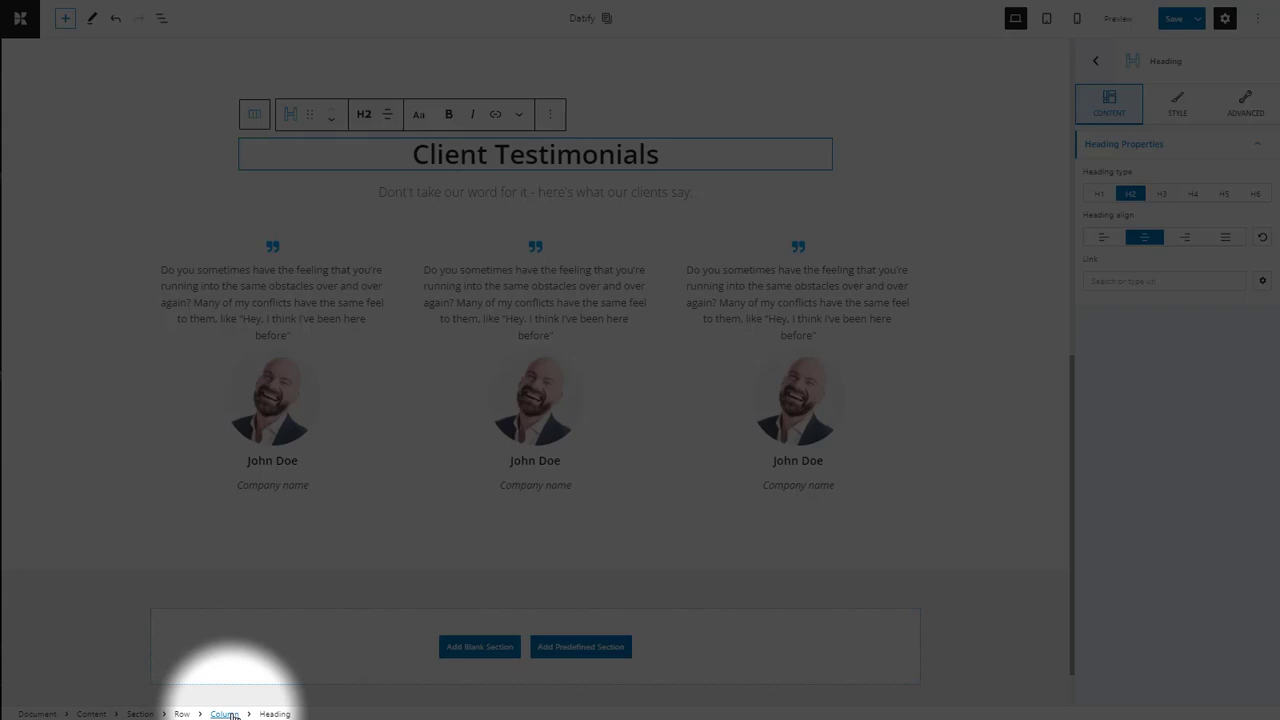
{"action": "left_click", "coordinate": [182, 714]}
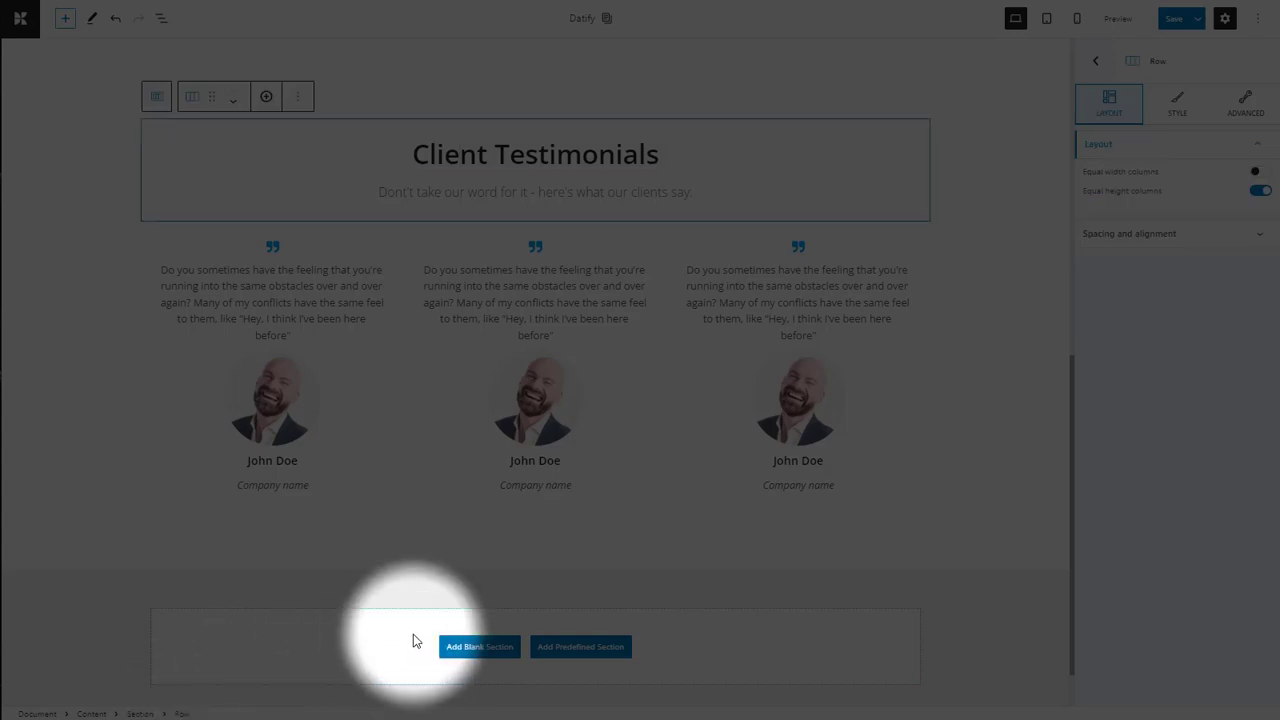
{"action": "left_click", "coordinate": [535, 302]}
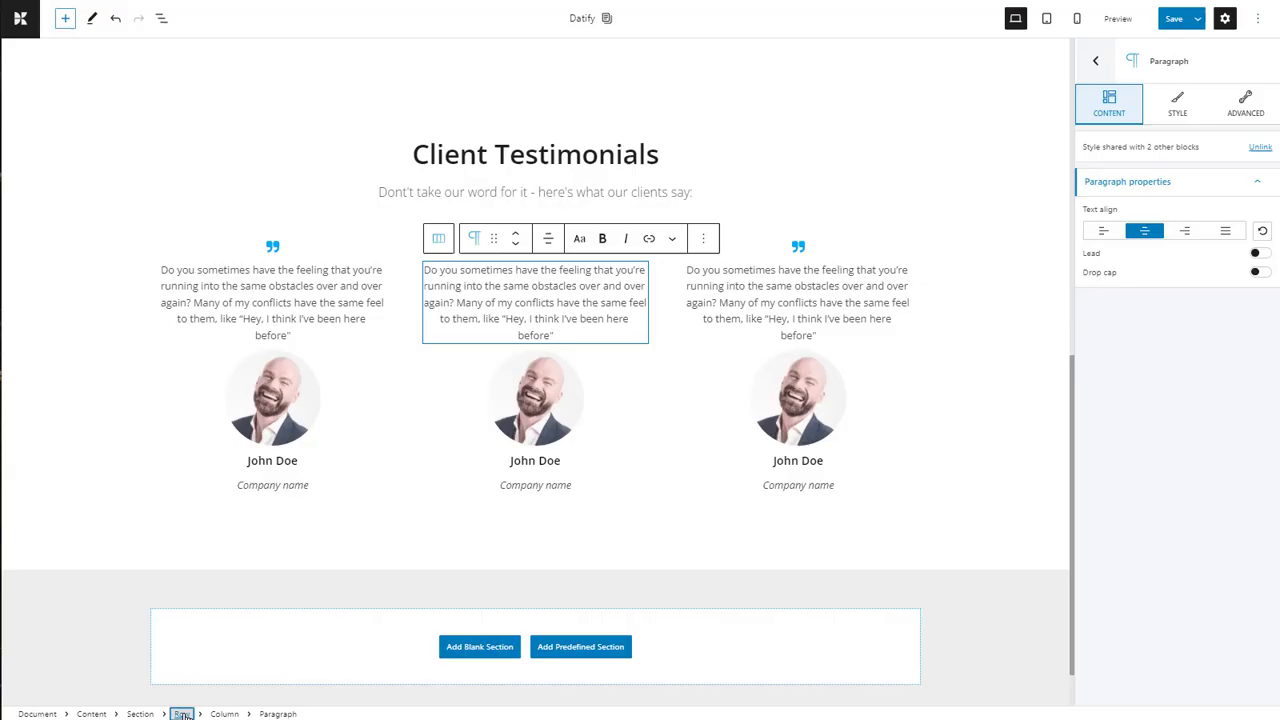
{"action": "left_click", "coordinate": [182, 714]}
Drag the testimonials row into the empty right column and save the page.
{"action": "scroll", "coordinate": [630, 462], "scroll_direction": "up", "scroll_amount": 3}
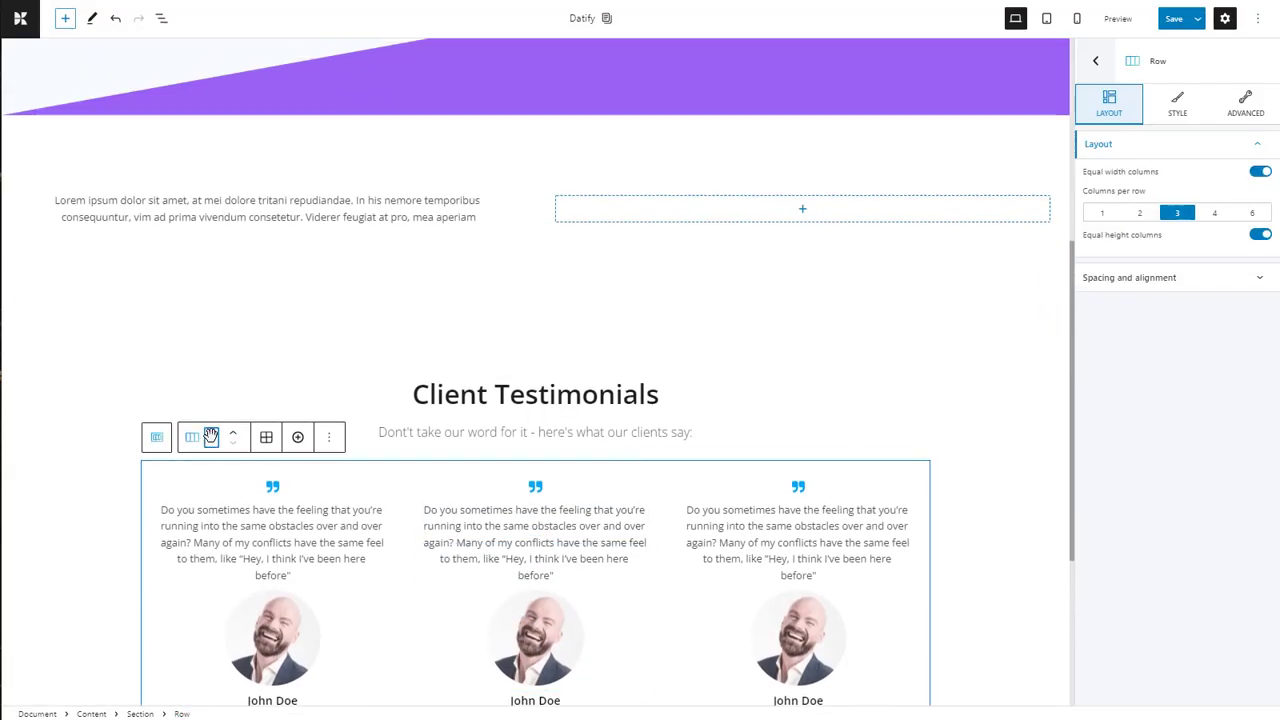
{"action": "left_click_drag", "start_coordinate": [211, 436], "coordinate": [803, 205]}
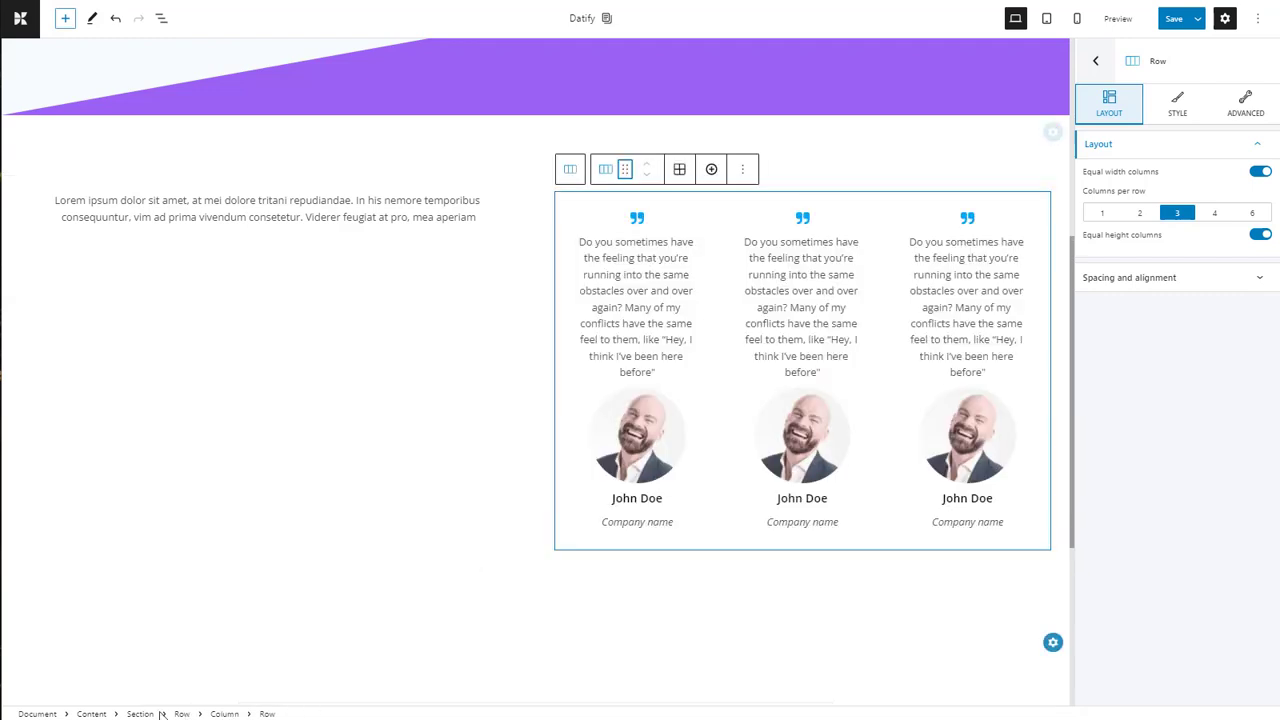
{"action": "left_click", "coordinate": [1178, 20]}
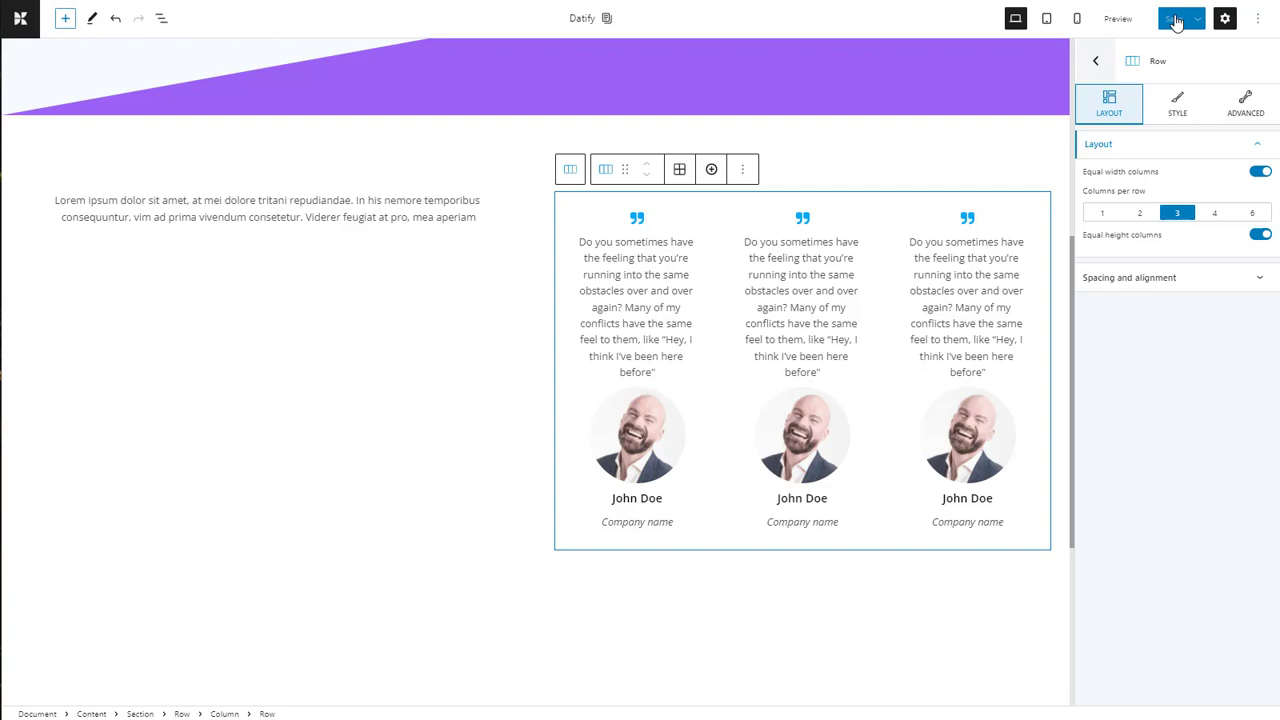
{"action": "scroll", "coordinate": [394, 489], "scroll_direction": "up", "scroll_amount": 3}
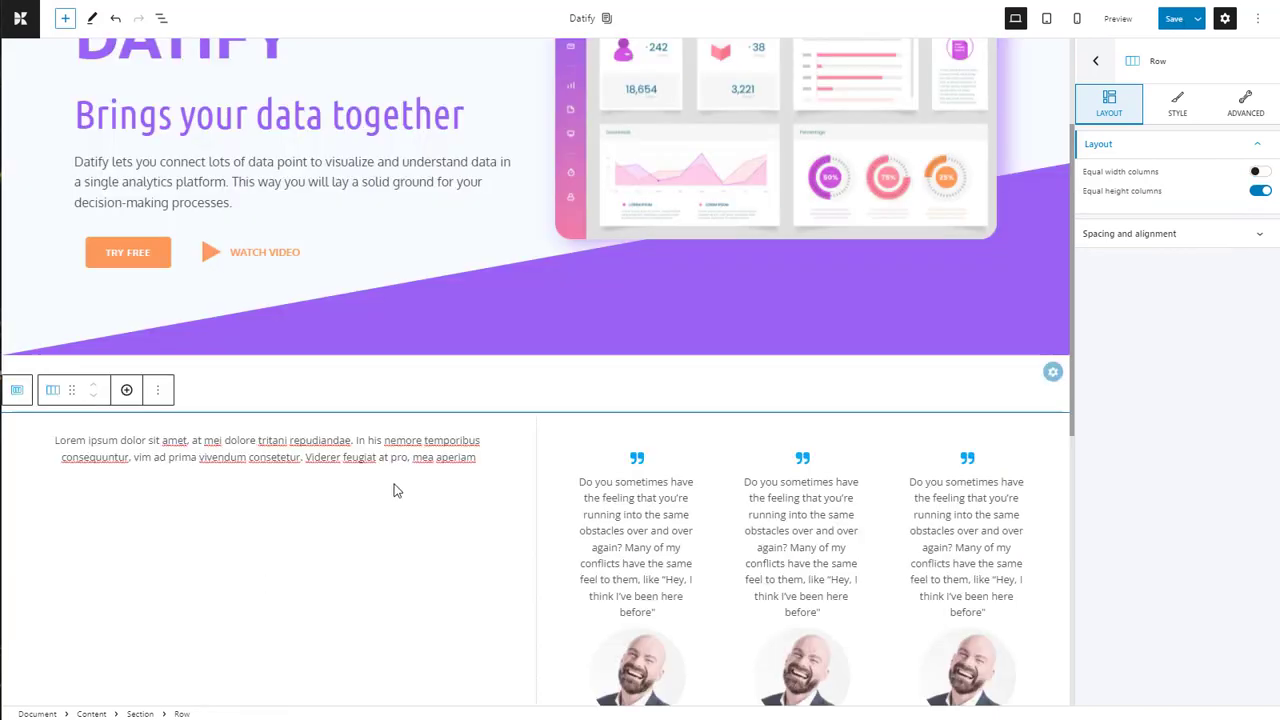
Left-align the Lorem paragraph and set its column's custom width to 25.
{"action": "left_click", "coordinate": [394, 452]}
{"action": "left_click", "coordinate": [1106, 195]}
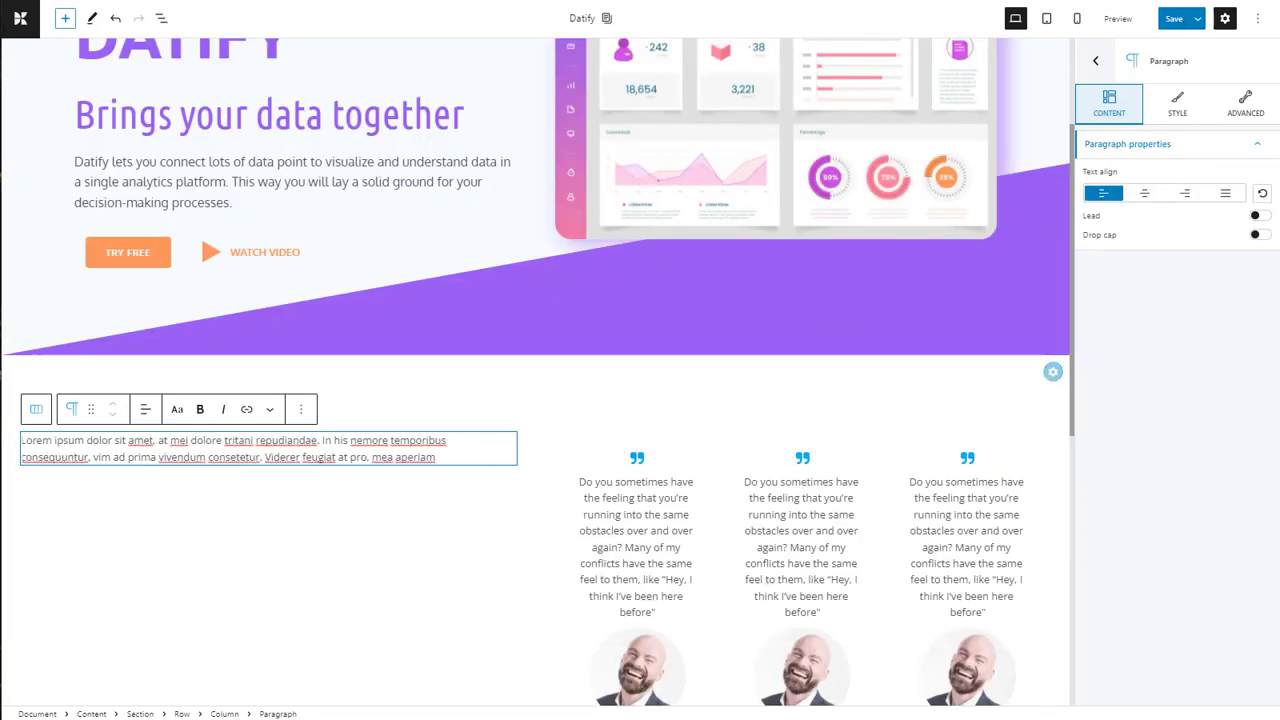
{"action": "left_click", "coordinate": [228, 714]}
{"action": "type", "text": "25"}
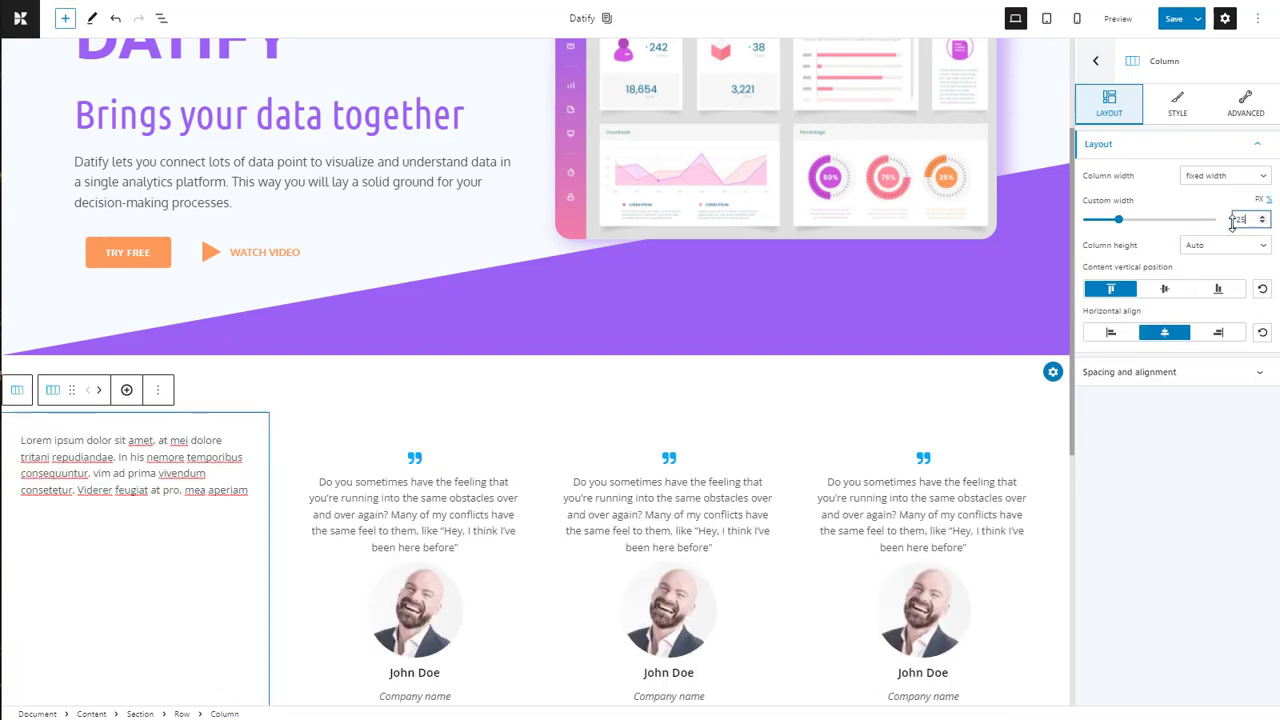
Delete the three testimonial photos.
{"action": "left_click", "coordinate": [889, 435]}
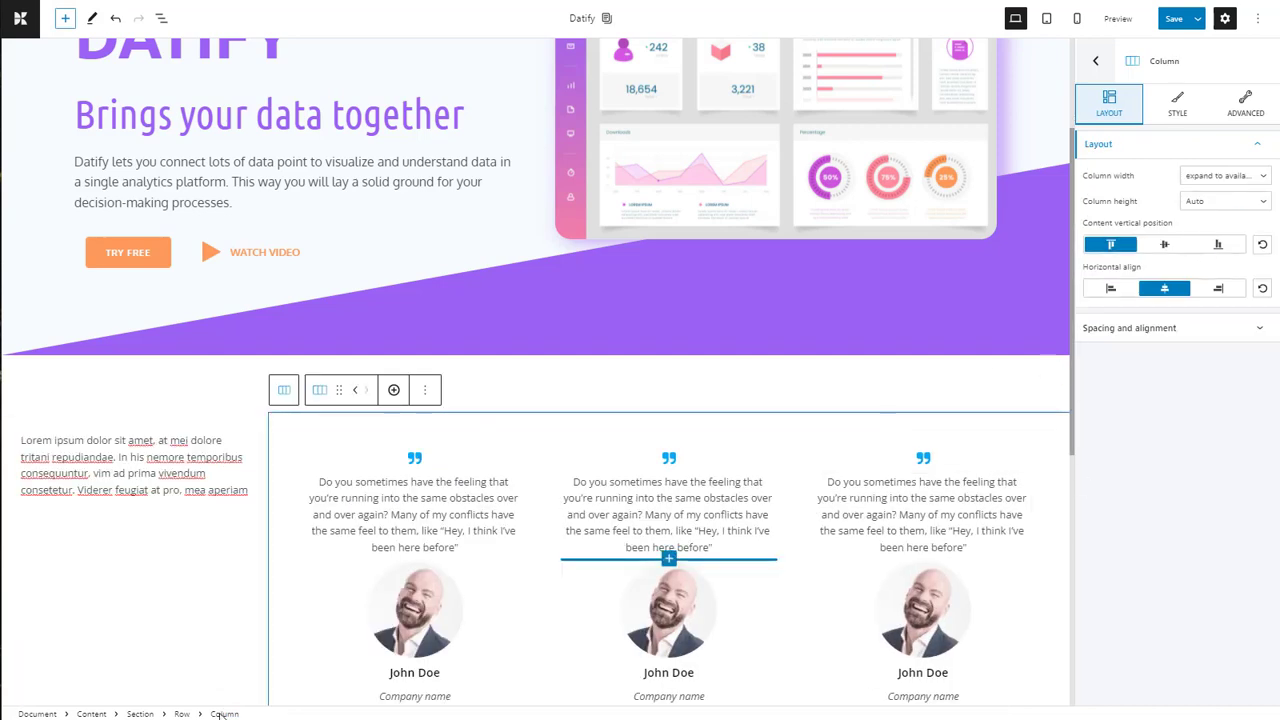
{"action": "left_click", "coordinate": [418, 610]}
{"action": "left_click", "coordinate": [539, 538]}
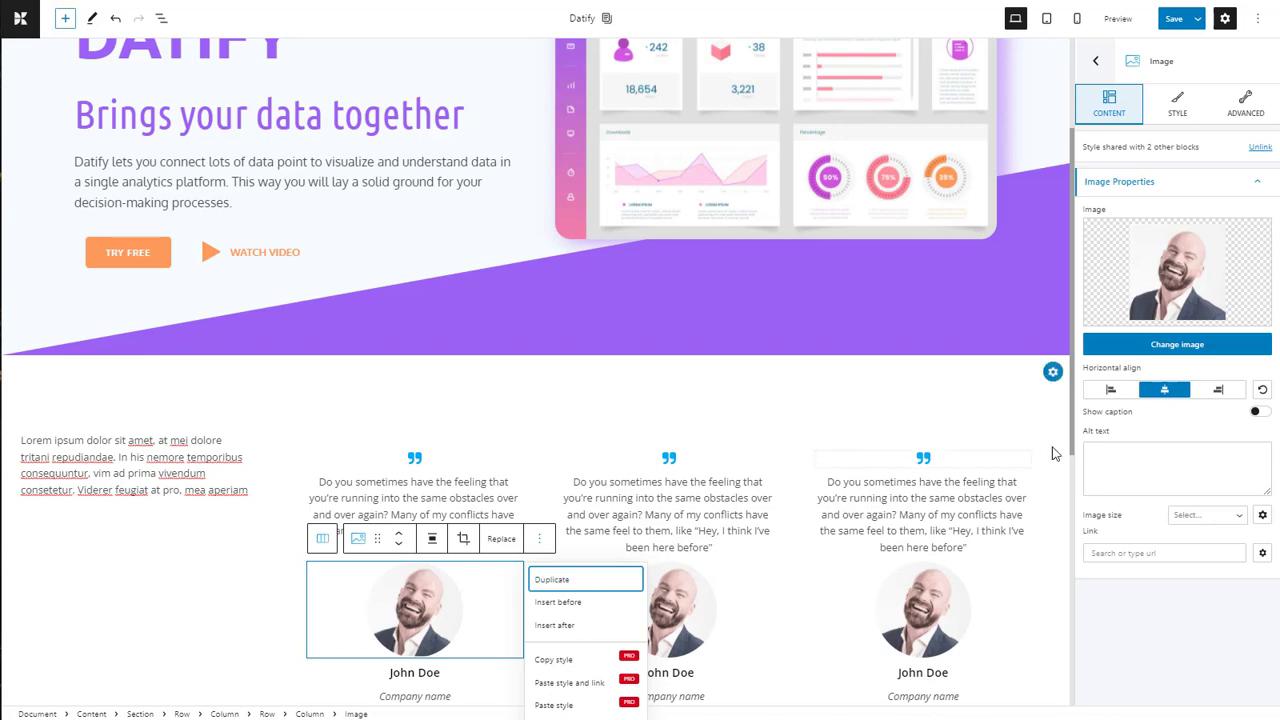
{"action": "scroll", "coordinate": [1052, 453], "scroll_direction": "down", "scroll_amount": 1}
{"action": "left_click", "coordinate": [557, 663]}
{"action": "left_click", "coordinate": [668, 507]}
{"action": "key", "text": "Delete"}
{"action": "left_click", "coordinate": [922, 507]}
{"action": "key", "text": "Delete"}
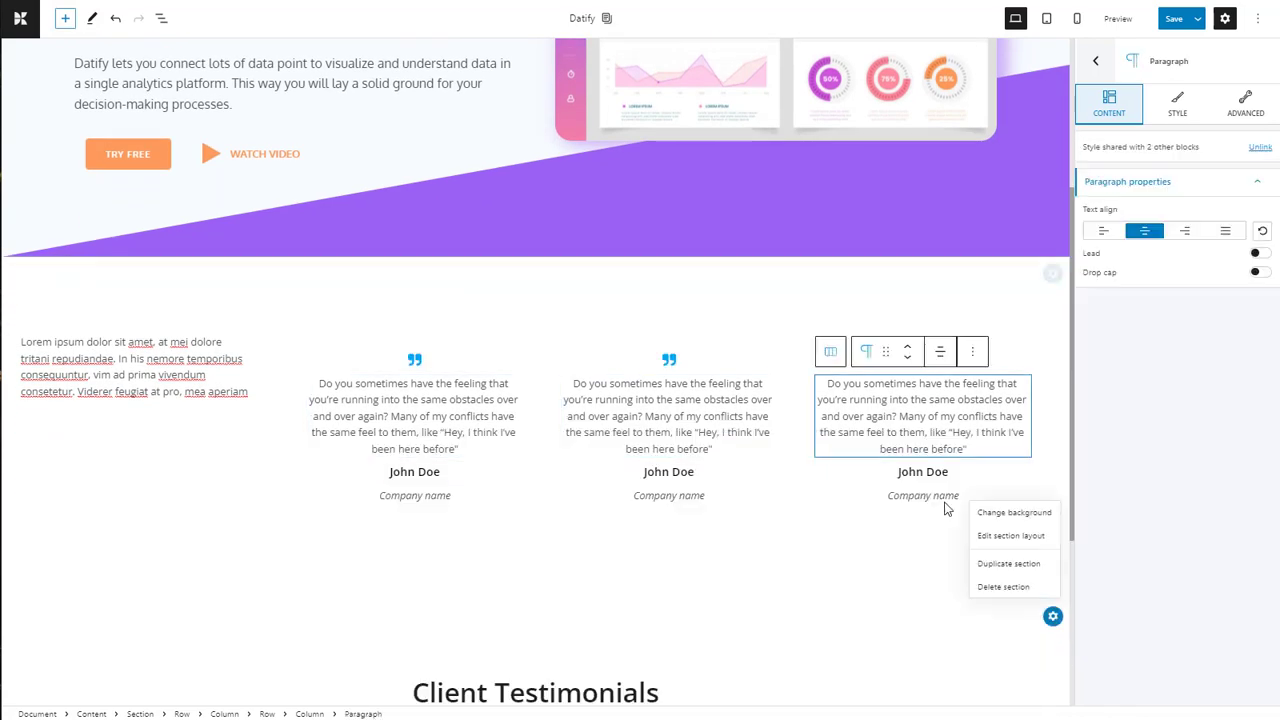
Delete reviewer names, Client Testimonials heading and subtitle; copy CONNECTING THE DOTS from the reference site.
{"action": "left_click", "coordinate": [940, 473]}
{"action": "left_click", "coordinate": [1063, 437]}
{"action": "left_click", "coordinate": [1078, 662]}
{"action": "left_click", "coordinate": [905, 658]}
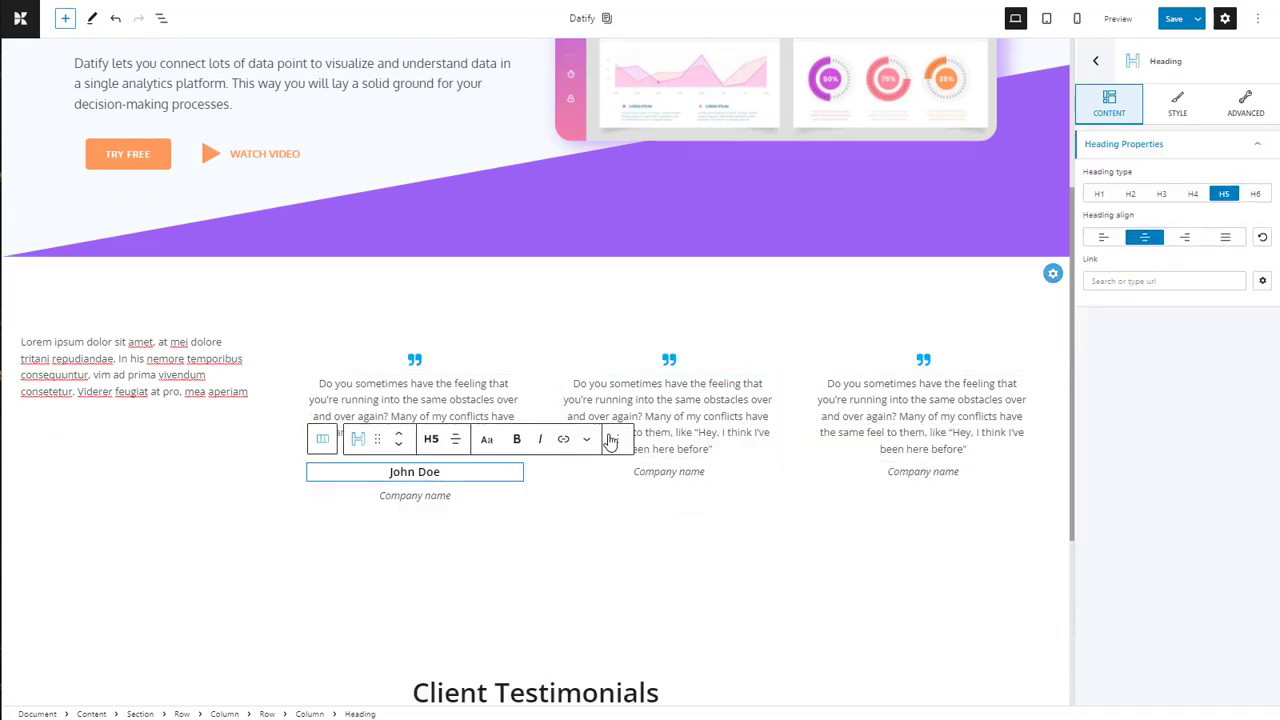
{"action": "left_click", "coordinate": [613, 438]}
{"action": "left_click", "coordinate": [625, 663]}
{"action": "key", "text": "Delete"}
{"action": "left_click", "coordinate": [600, 660]}
{"action": "key", "text": "Delete"}
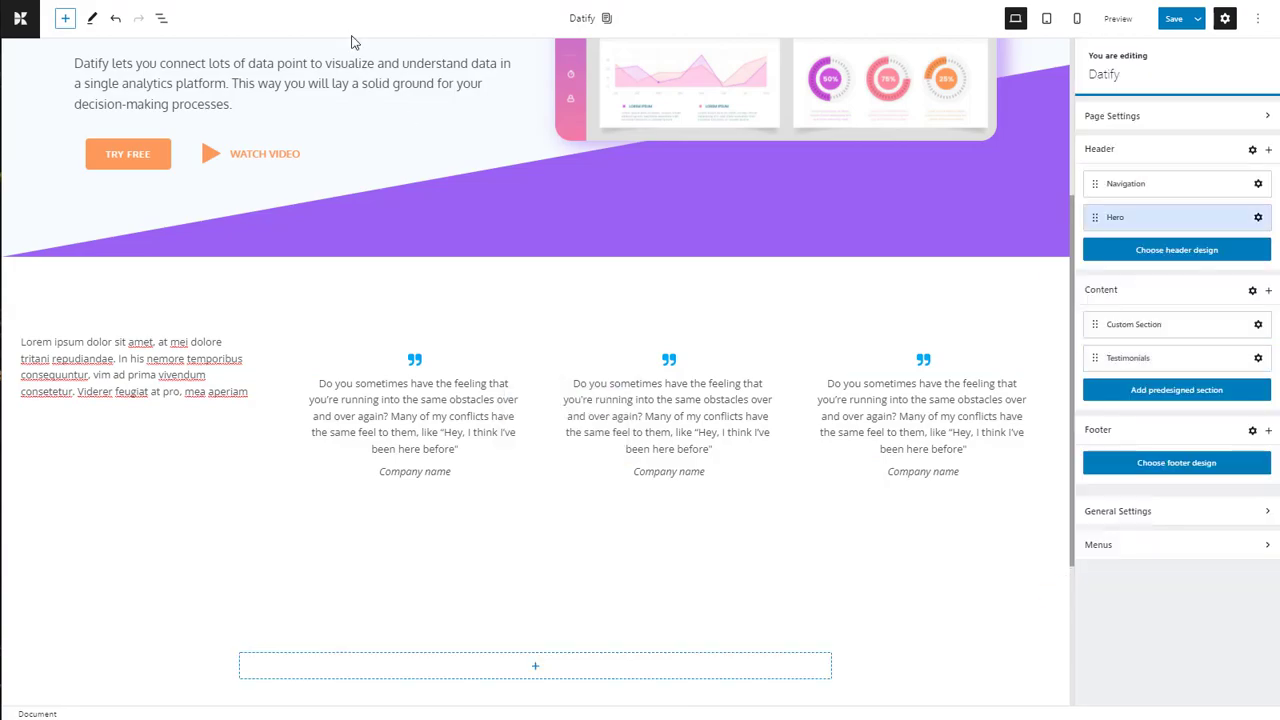
{"action": "key", "text": "ctrl+Tab"}
{"action": "right_click", "coordinate": [206, 480]}
Add a left-aligned CONNECTING THE DOTS paragraph above the Lorem text.
{"action": "left_click", "coordinate": [230, 492]}
{"action": "key", "text": "ctrl+Tab"}
{"action": "left_click", "coordinate": [134, 340]}
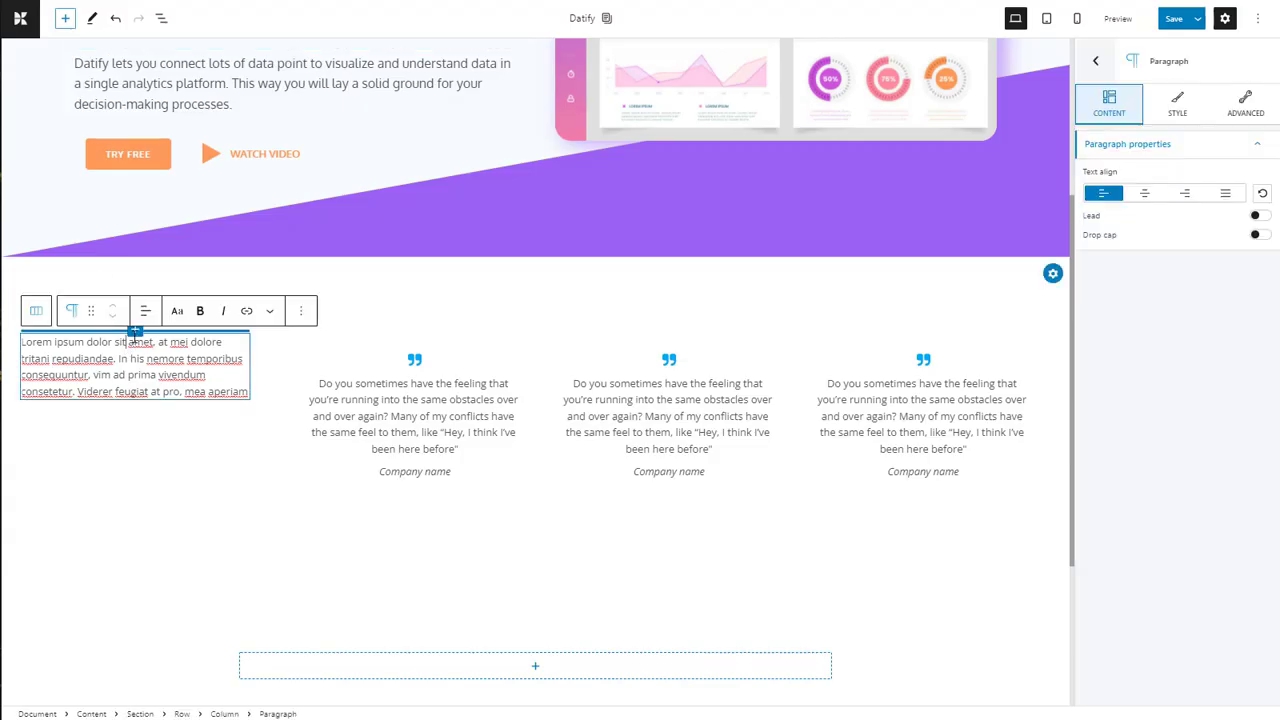
{"action": "left_click", "coordinate": [135, 332]}
{"action": "left_click", "coordinate": [137, 507]}
{"action": "key", "text": "ctrl+a"}
{"action": "right_click", "coordinate": [143, 372]}
{"action": "left_click", "coordinate": [149, 449]}
{"action": "left_click", "coordinate": [145, 311]}
{"action": "left_click", "coordinate": [151, 352]}
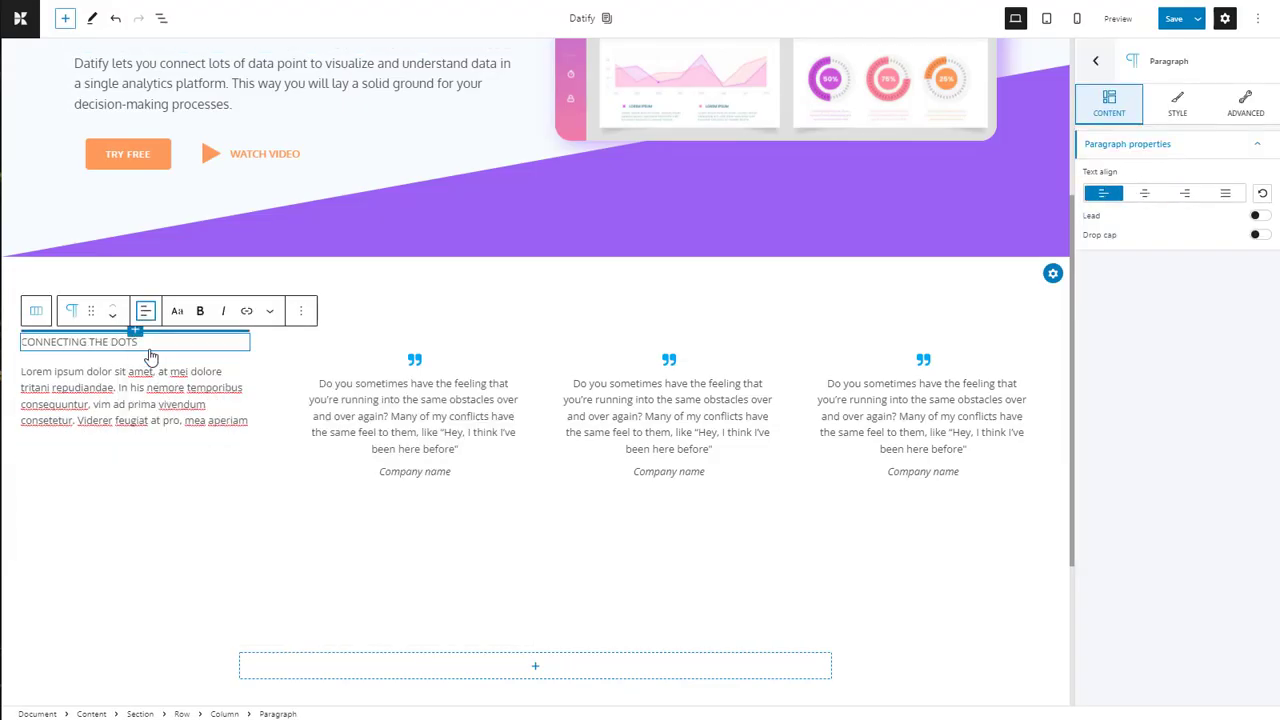
Change the label's font and set the testimonial quotes to Oxygen.
{"action": "left_click", "coordinate": [1177, 105]}
{"action": "left_click", "coordinate": [1236, 203]}
{"action": "left_click", "coordinate": [1180, 234]}
{"action": "left_click", "coordinate": [1094, 362]}
{"action": "left_click", "coordinate": [1236, 203]}
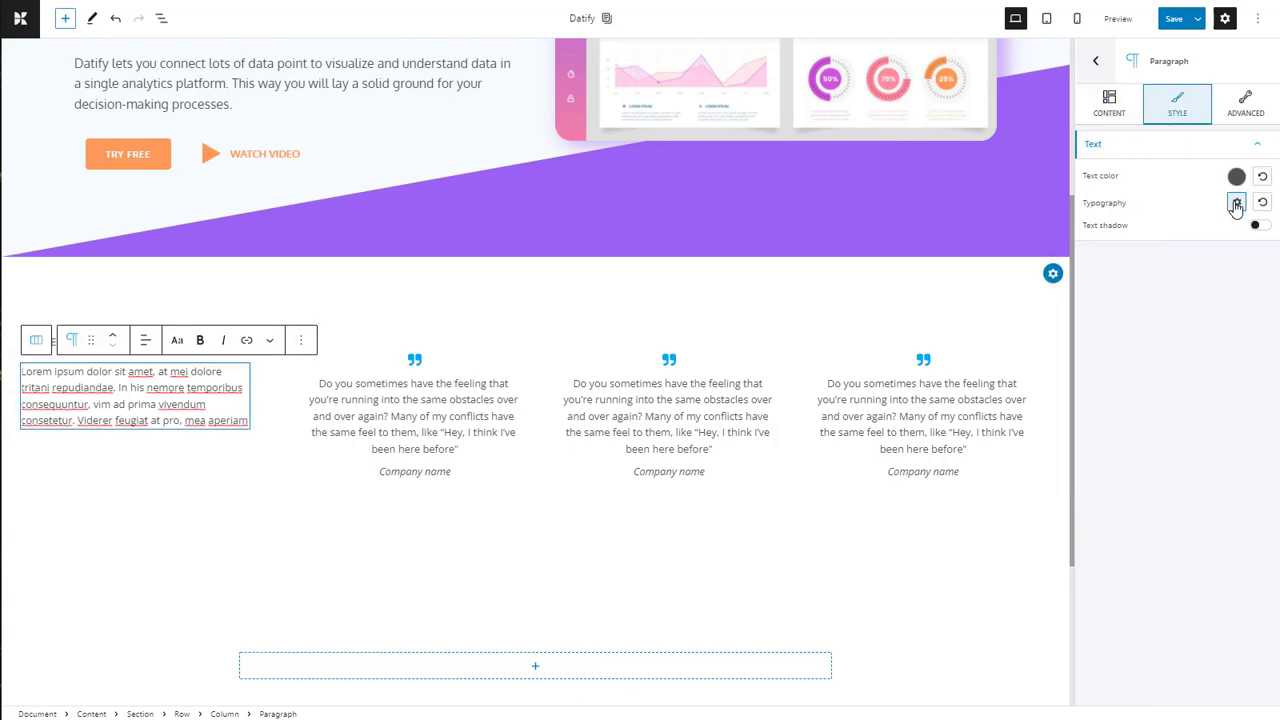
{"action": "left_click", "coordinate": [1236, 203]}
{"action": "left_click", "coordinate": [470, 420]}
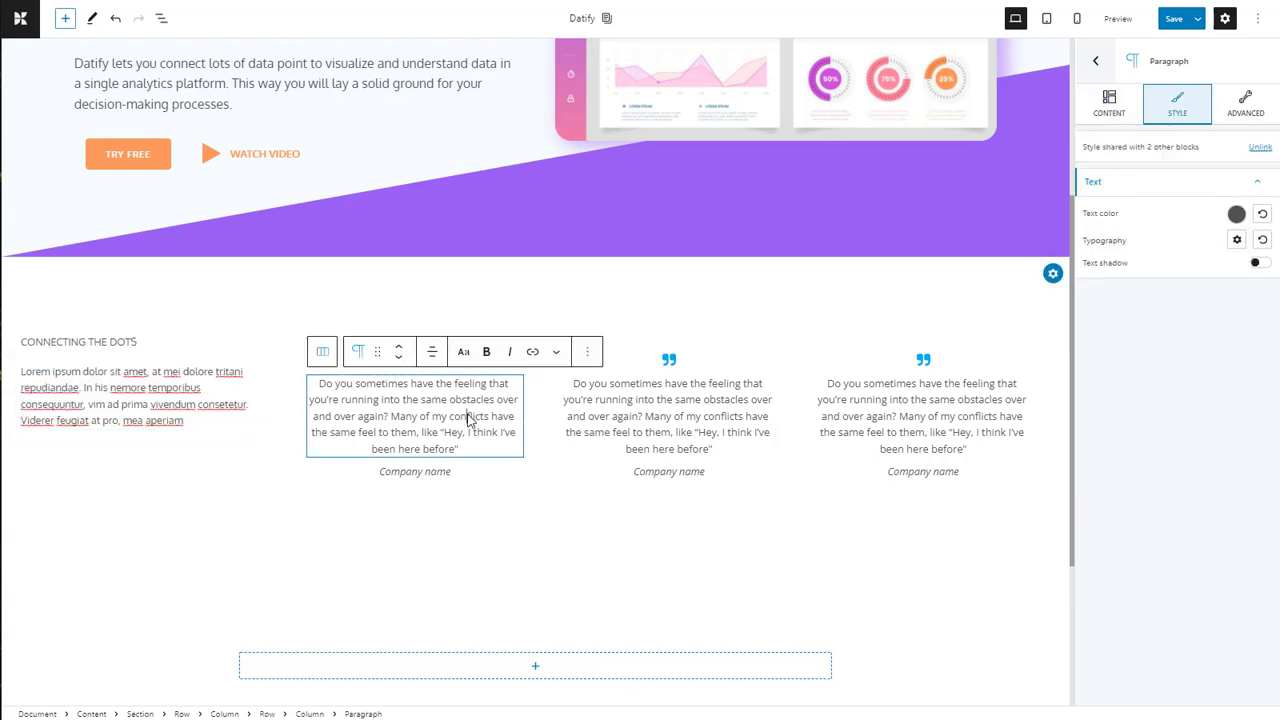
{"action": "left_click", "coordinate": [1236, 240]}
{"action": "left_click", "coordinate": [1208, 270]}
{"action": "left_click", "coordinate": [1114, 400]}
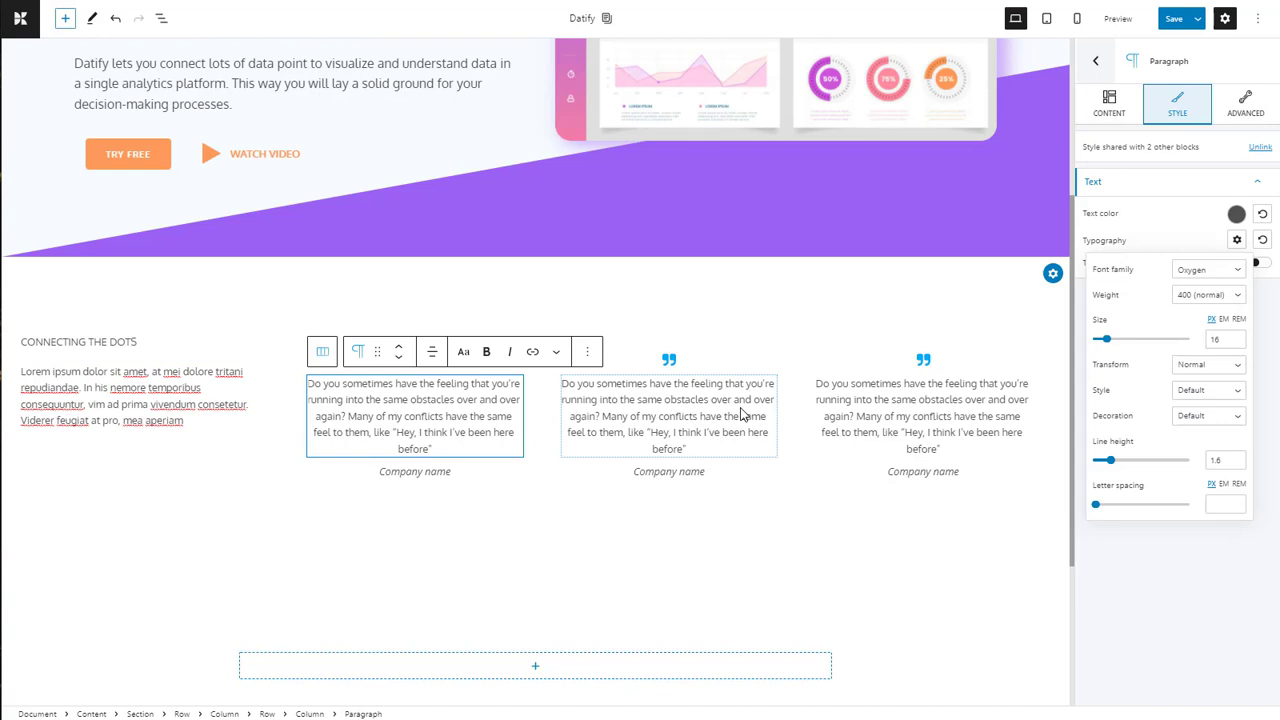
Replace the Lorem text with the Bring data together intro.
{"action": "triple_click", "coordinate": [97, 405]}
{"action": "right_click", "coordinate": [97, 405]}
{"action": "left_click", "coordinate": [137, 474]}
Rename the companies to LEMS INC, AVIRY LTD and SAMZ INC, then save the page.
{"action": "left_click", "coordinate": [440, 475]}
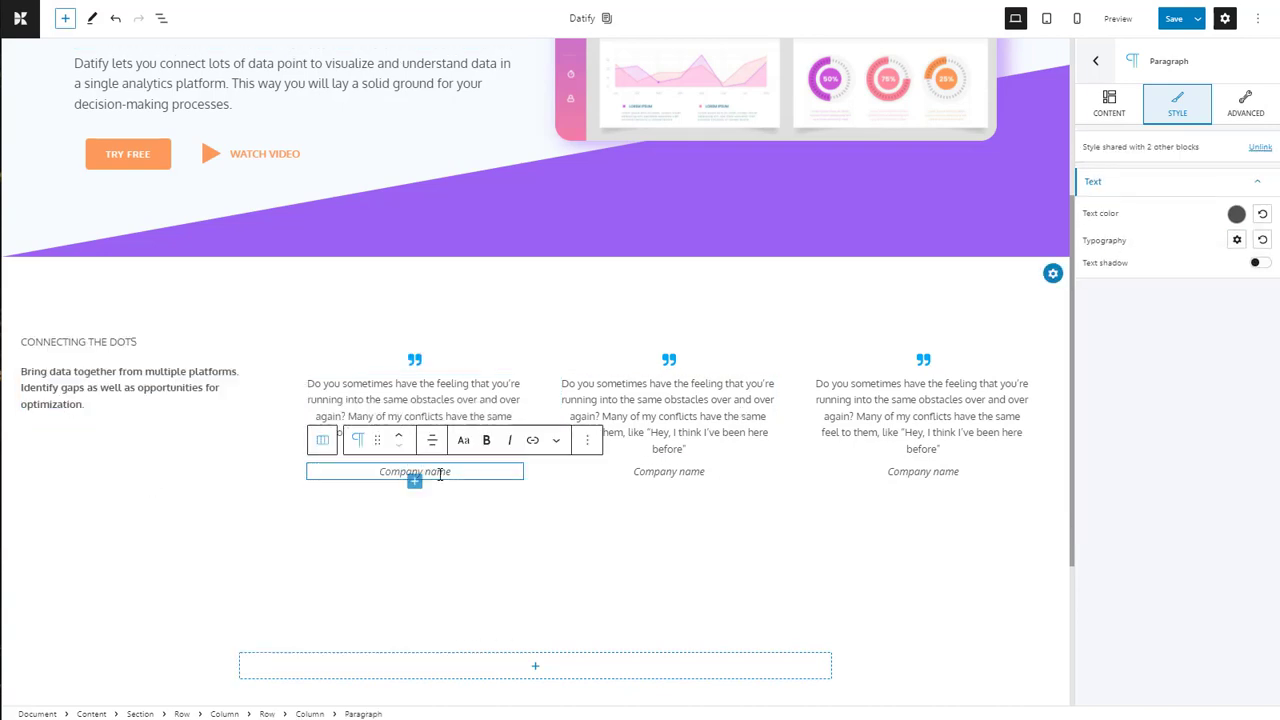
{"action": "triple_click", "coordinate": [440, 475]}
{"action": "right_click", "coordinate": [440, 475]}
{"action": "left_click", "coordinate": [470, 283]}
{"action": "triple_click", "coordinate": [666, 475]}
{"action": "right_click", "coordinate": [666, 475]}
{"action": "left_click", "coordinate": [715, 279]}
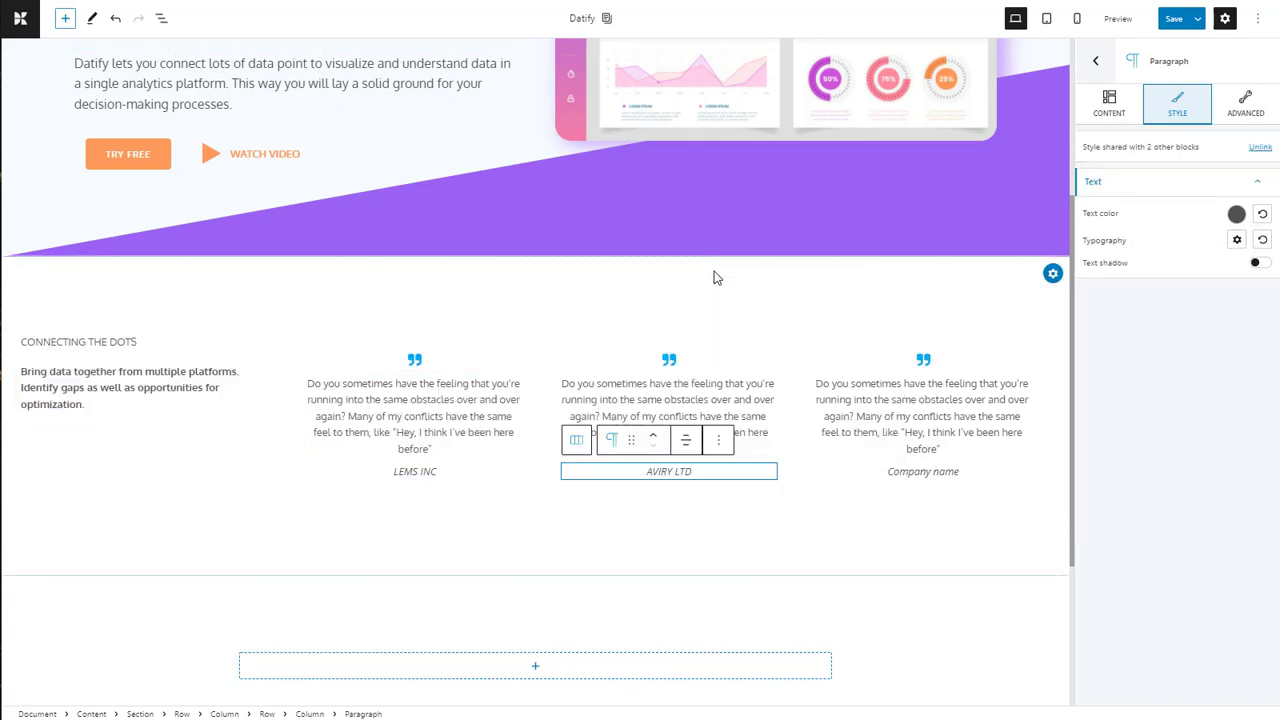
{"action": "triple_click", "coordinate": [920, 474]}
{"action": "right_click", "coordinate": [920, 474]}
{"action": "left_click", "coordinate": [949, 277]}
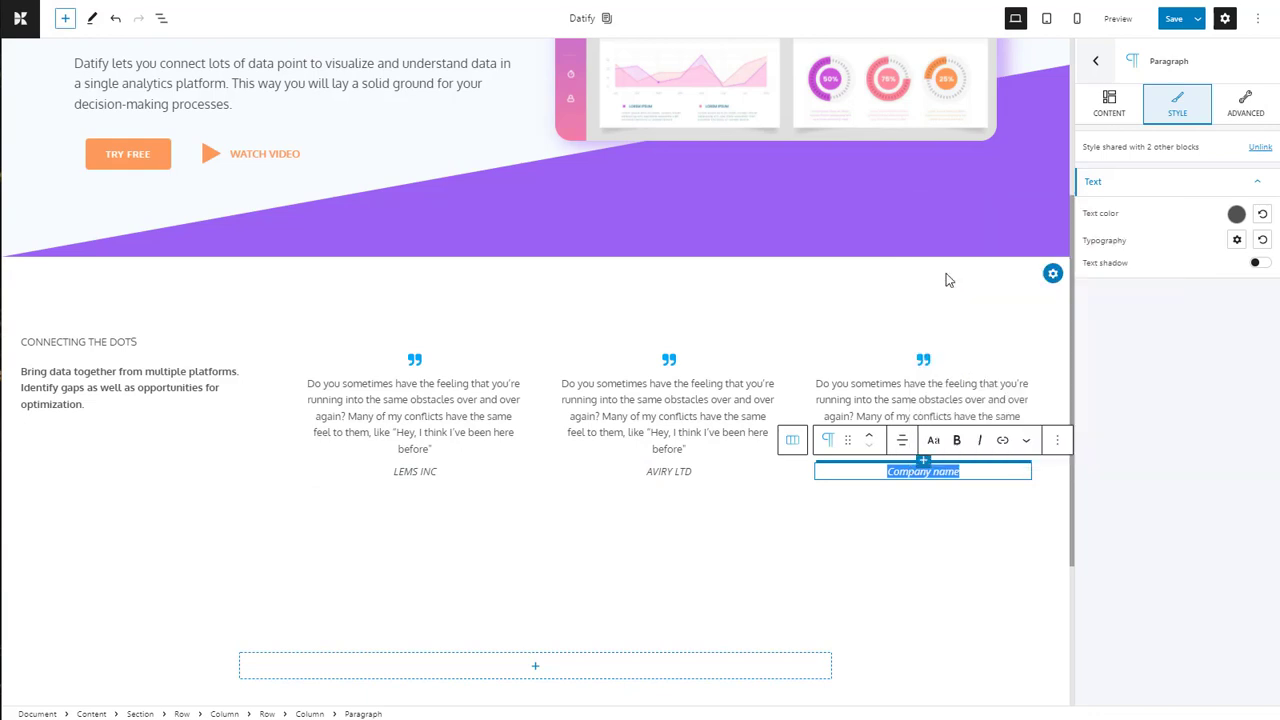
{"action": "left_click", "coordinate": [1178, 22]}
Give the CONNECTING THE DOTS label size 1.2, heavier weight and light grey colour.
{"action": "left_click", "coordinate": [122, 350]}
{"action": "left_click", "coordinate": [1237, 202]}
{"action": "type", "text": "1.2"}
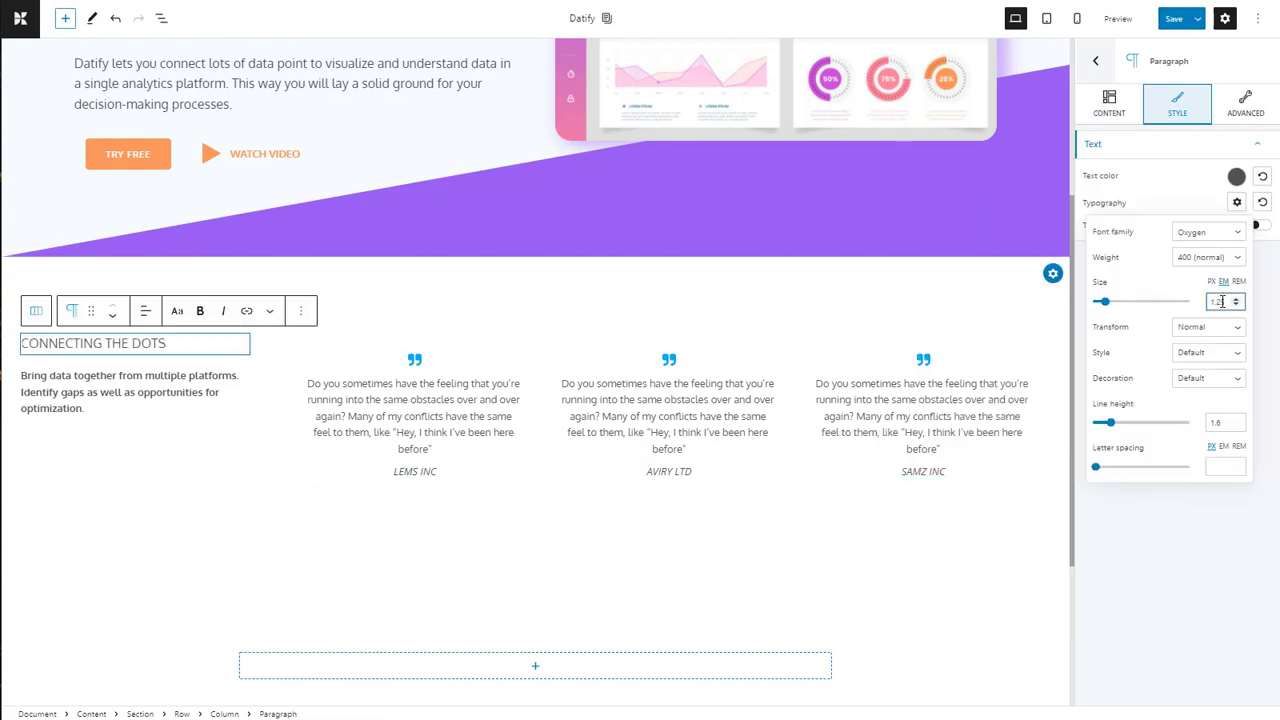
{"action": "left_click", "coordinate": [1208, 257]}
{"action": "left_click", "coordinate": [1206, 320]}
{"action": "left_click", "coordinate": [1237, 176]}
{"action": "left_click", "coordinate": [1187, 251]}
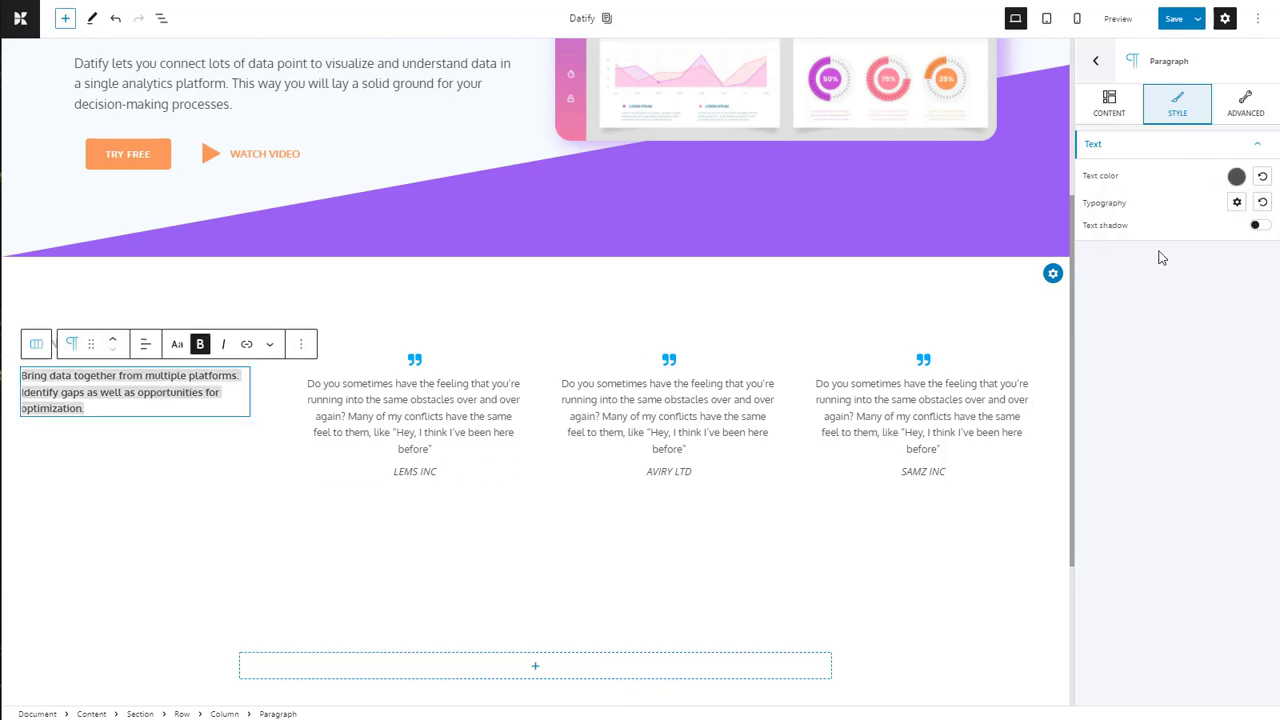
Set the Bring data together intro's font weight to 700.
{"action": "left_click", "coordinate": [1237, 202]}
{"action": "left_click", "coordinate": [1208, 257]}
{"action": "left_click", "coordinate": [1222, 292]}
Set the testimonials section's padding, entering a value of 5.
{"action": "left_click", "coordinate": [600, 551]}
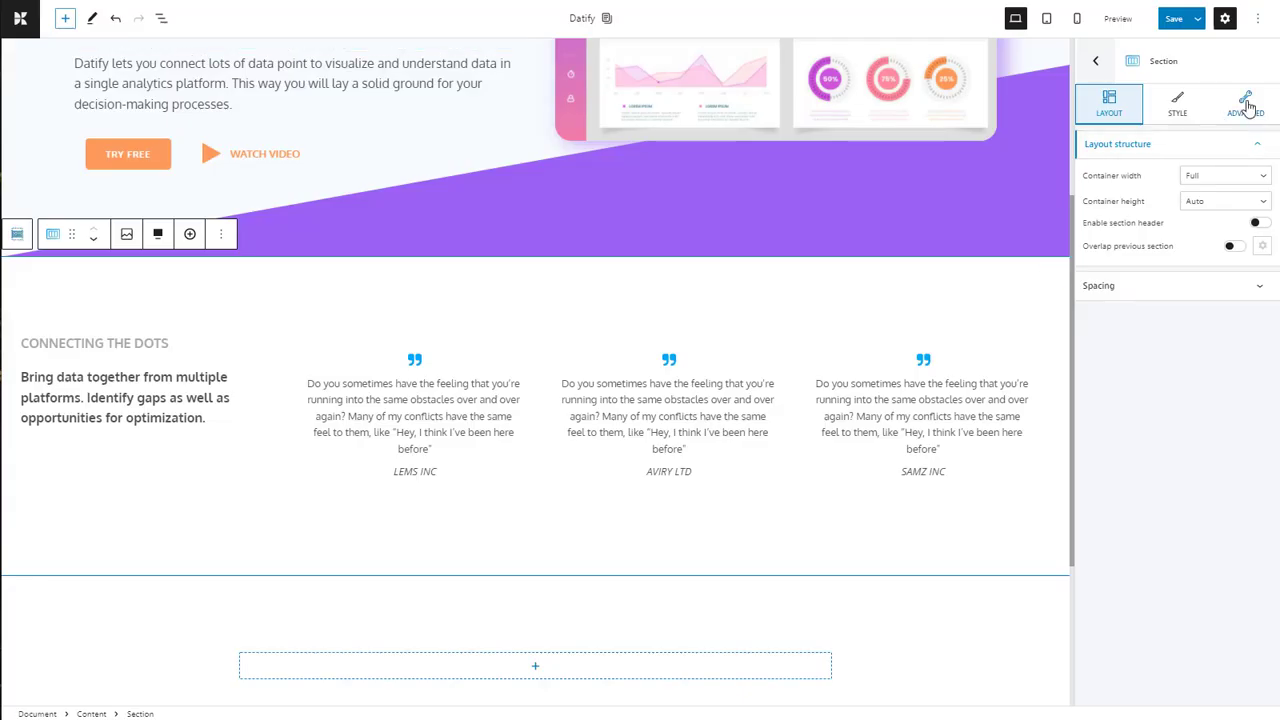
{"action": "left_click", "coordinate": [1247, 107]}
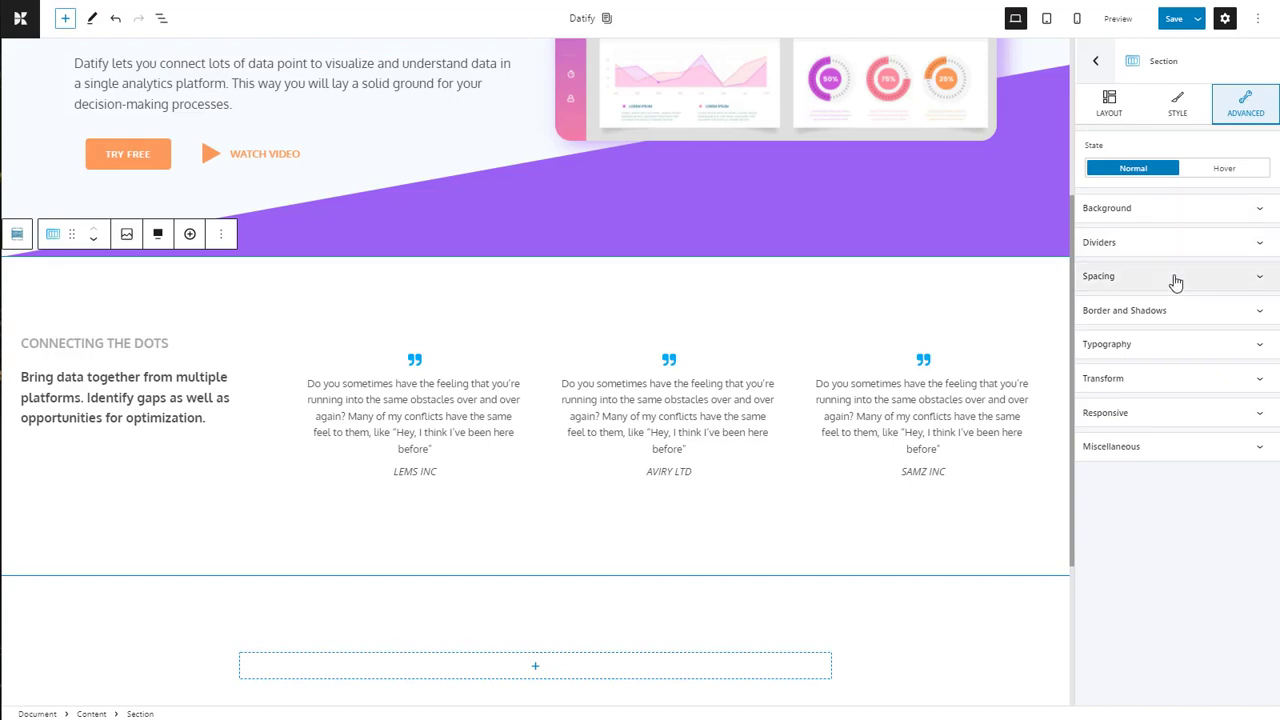
{"action": "left_click", "coordinate": [1171, 278]}
{"action": "left_click", "coordinate": [1169, 332]}
{"action": "type", "text": "5"}
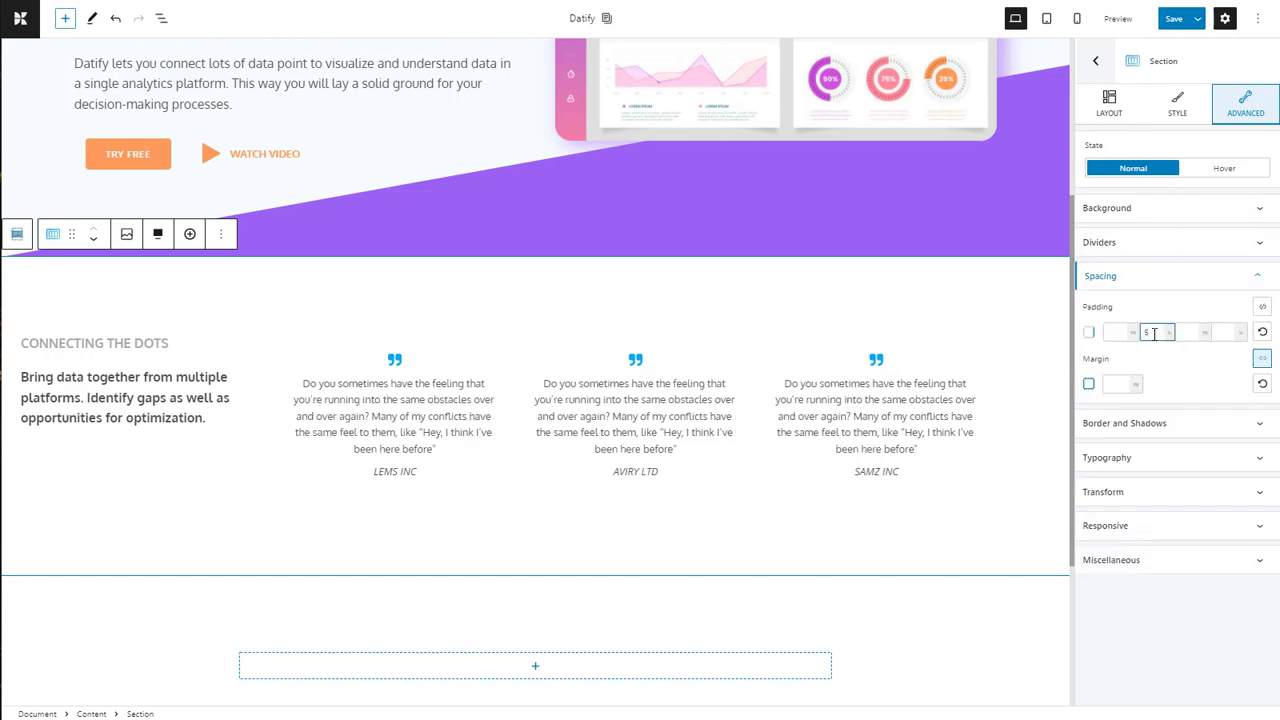
{"action": "left_click", "coordinate": [1243, 334]}
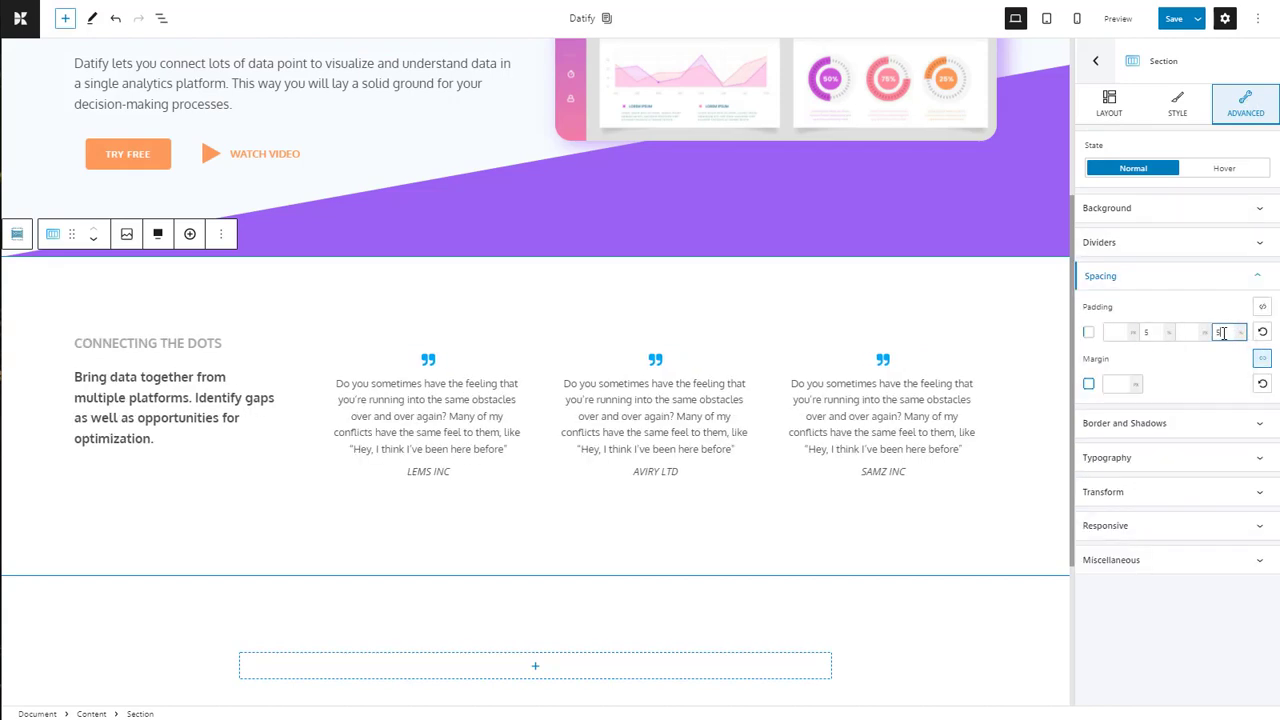
{"action": "left_click", "coordinate": [1258, 277]}
Add a purple tilted-wedge divider at the section's top, 300 tall.
{"action": "left_click", "coordinate": [1263, 245]}
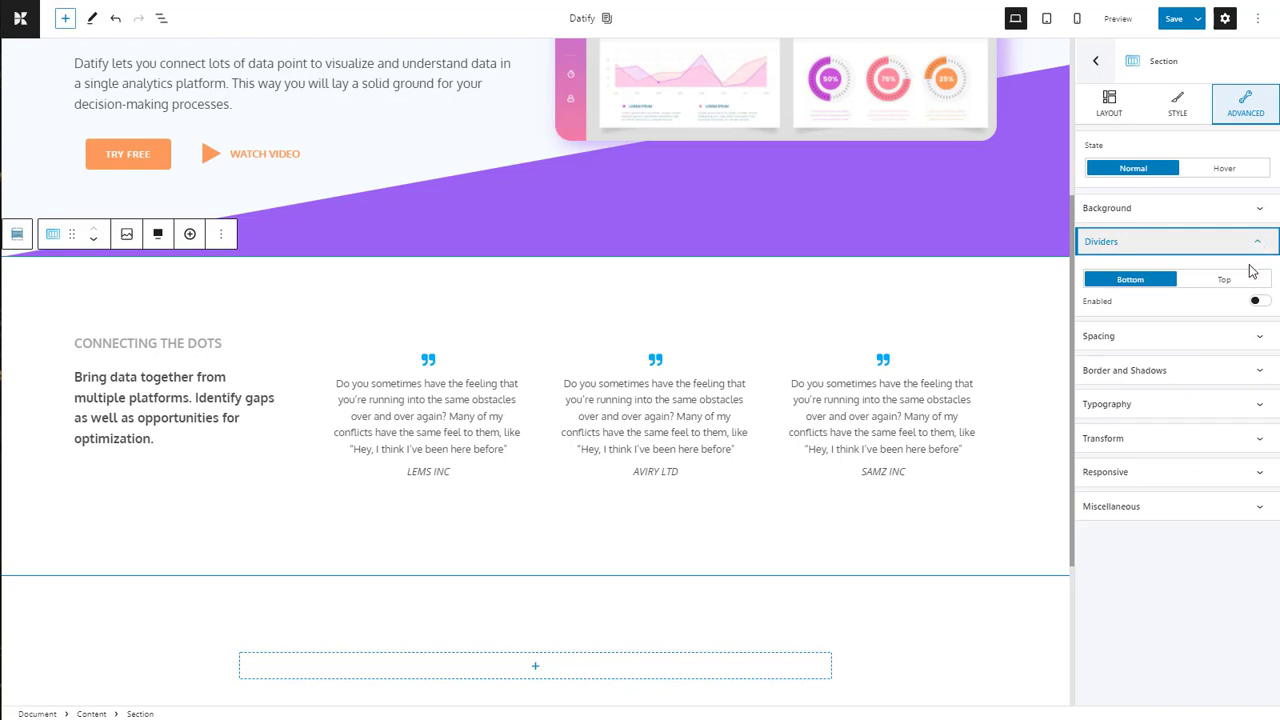
{"action": "left_click", "coordinate": [1249, 283]}
{"action": "left_click", "coordinate": [1261, 301]}
{"action": "left_click", "coordinate": [1262, 324]}
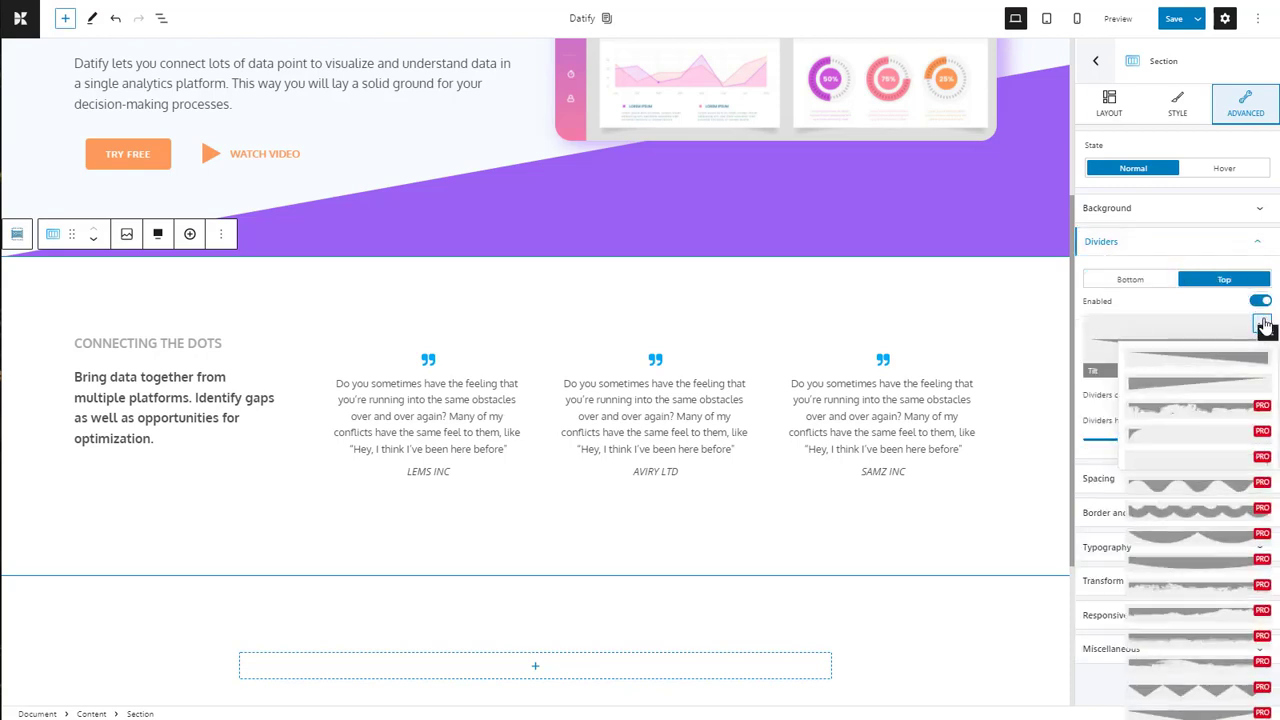
{"action": "left_click", "coordinate": [1157, 388]}
{"action": "left_click", "coordinate": [1236, 396]}
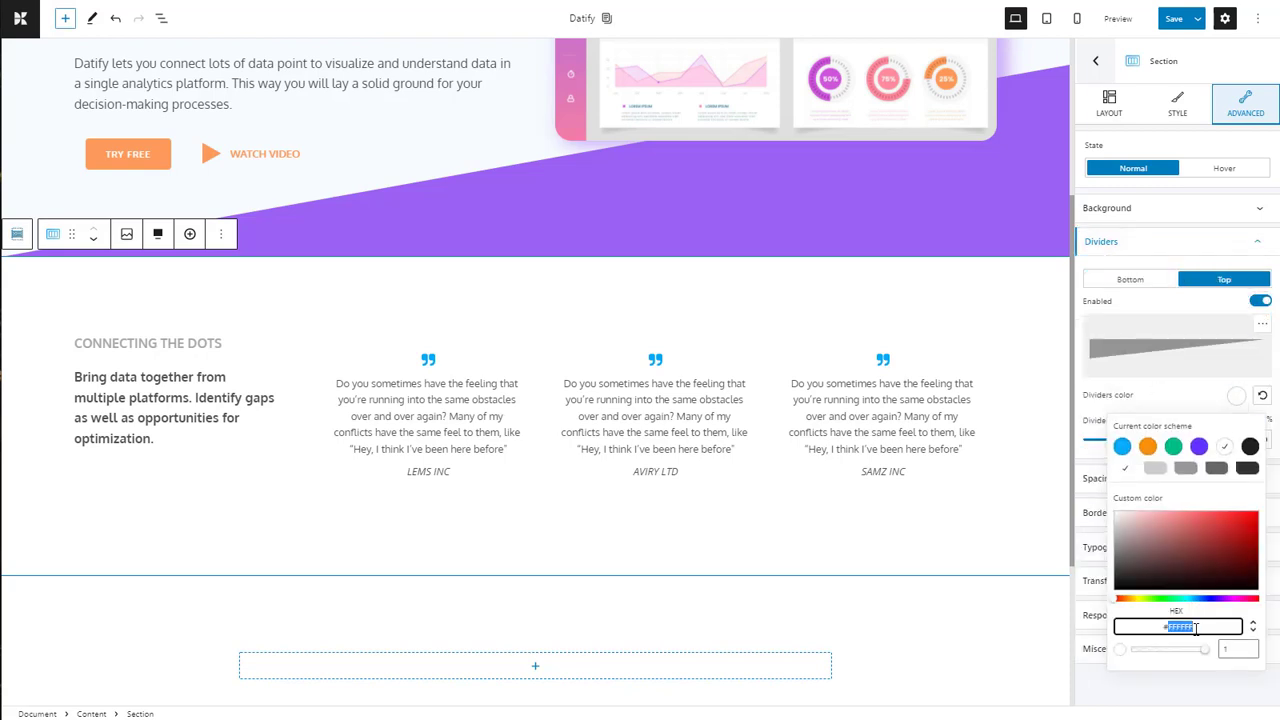
{"action": "left_click", "coordinate": [1195, 597]}
{"action": "left_click", "coordinate": [1178, 405]}
{"action": "left_click_drag", "start_coordinate": [1121, 440], "coordinate": [1195, 440]}
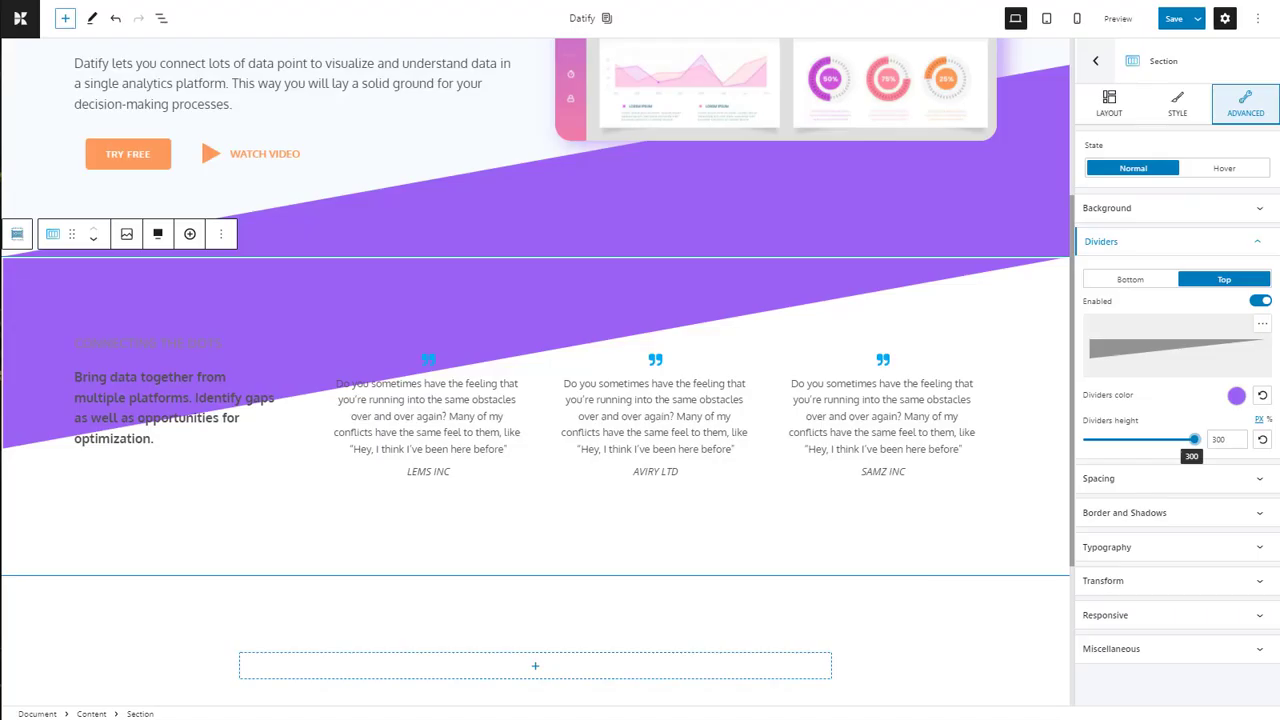
Give the outer row holding the testimonial columns a white background.
{"action": "left_click", "coordinate": [480, 403]}
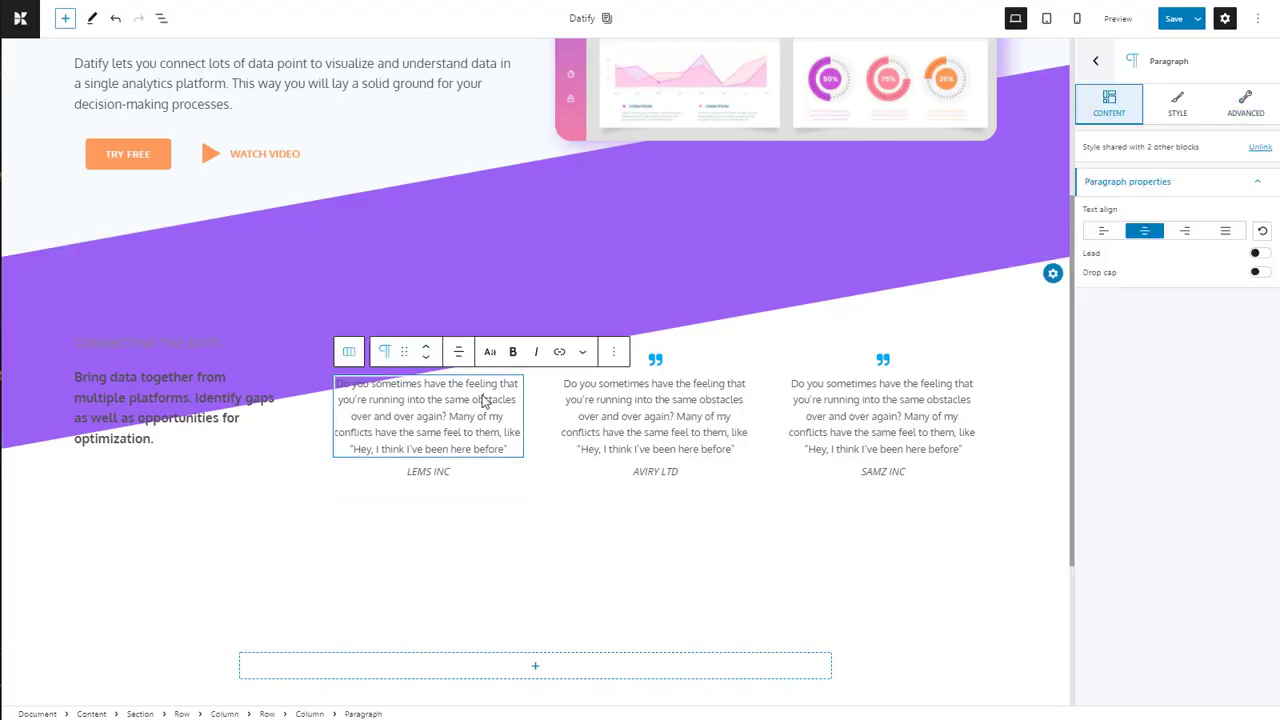
{"action": "left_click", "coordinate": [267, 714]}
{"action": "left_click", "coordinate": [224, 714]}
{"action": "left_click", "coordinate": [181, 714]}
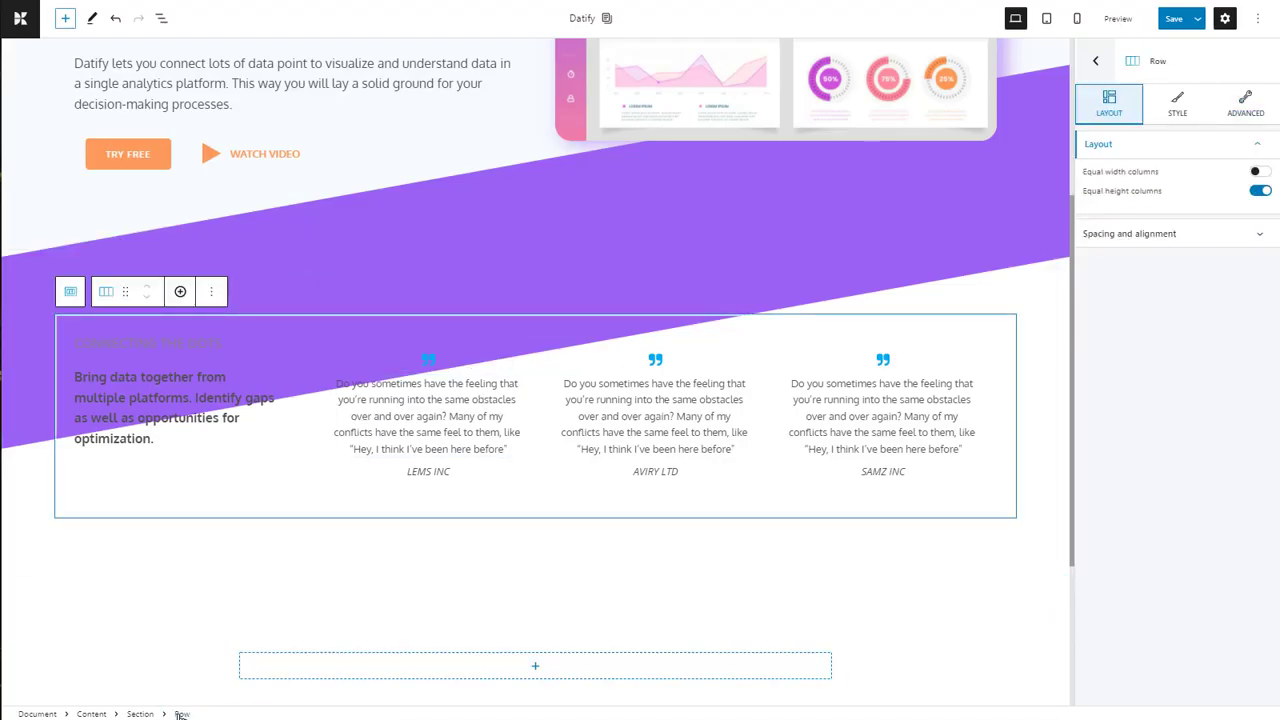
{"action": "left_click", "coordinate": [1245, 104]}
{"action": "left_click", "coordinate": [1237, 207]}
{"action": "left_click", "coordinate": [1236, 240]}
{"action": "left_click", "coordinate": [1225, 292]}
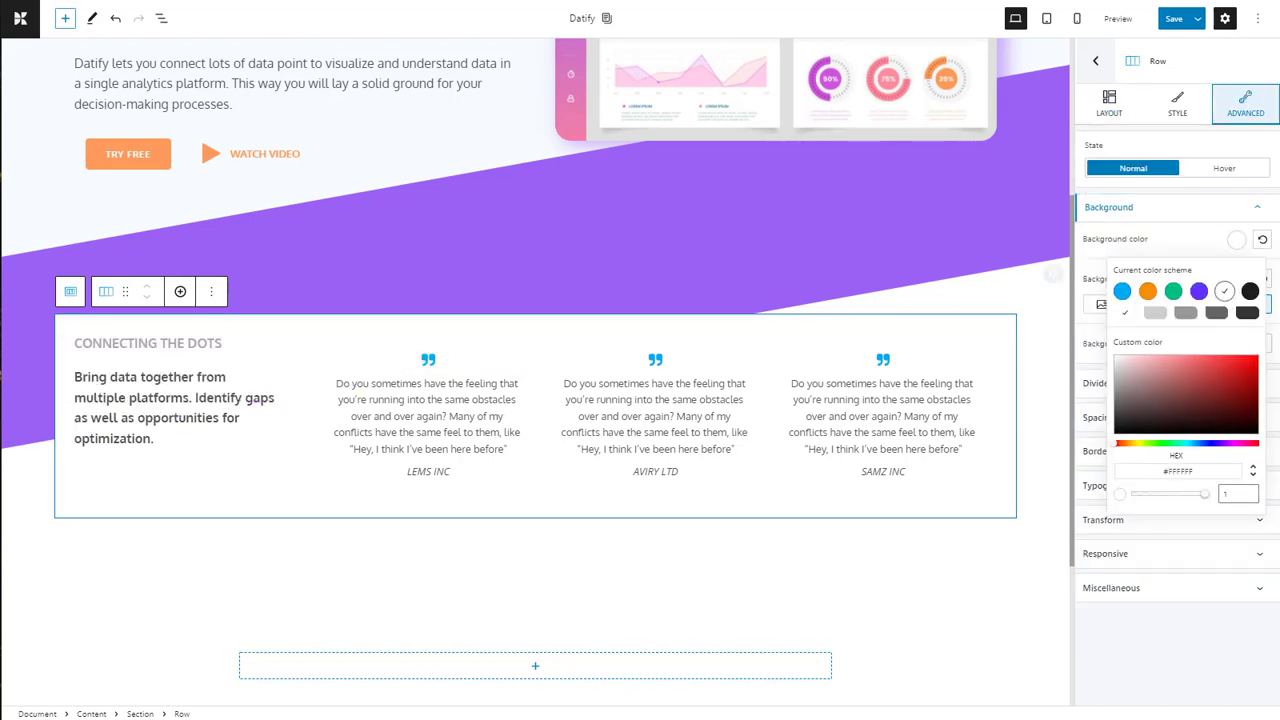
Paste an orange HEX code as the quote icons' colour, then clear the selection.
{"action": "left_click", "coordinate": [655, 359]}
{"action": "left_click", "coordinate": [1177, 104]}
{"action": "left_click", "coordinate": [1236, 214]}
{"action": "left_click", "coordinate": [1200, 446]}
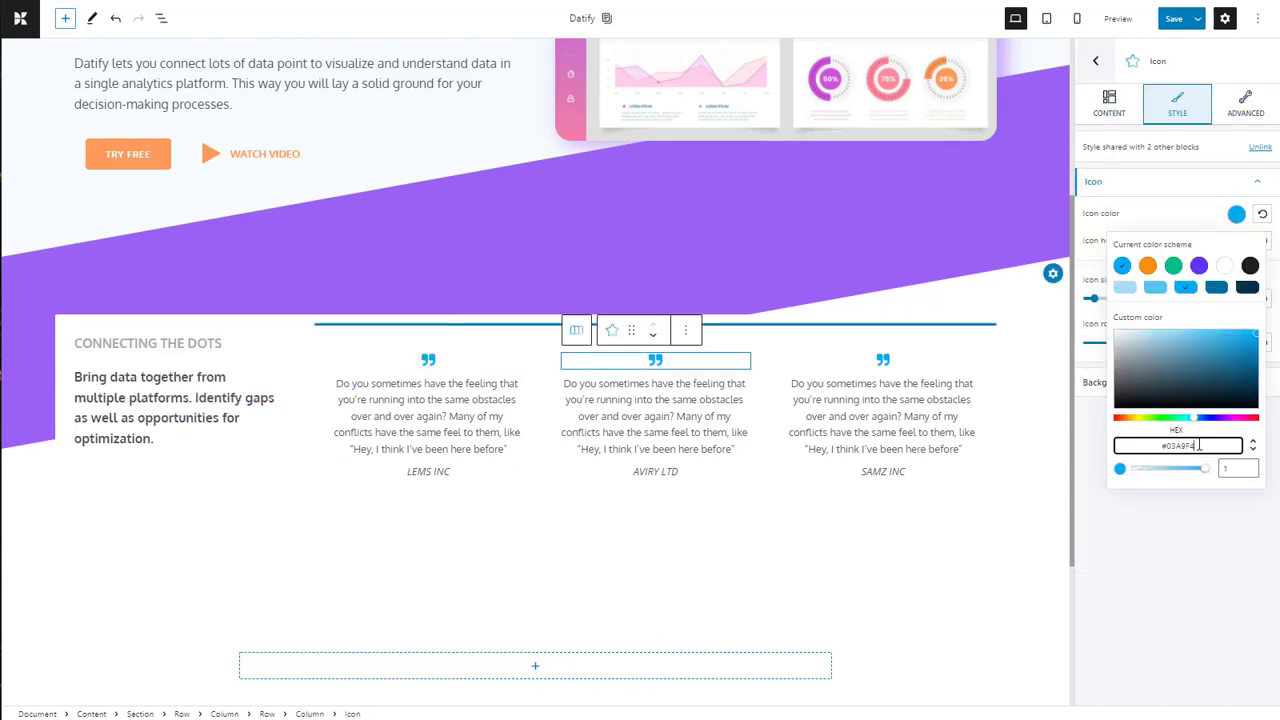
{"action": "key", "text": "ctrl+a"}
{"action": "key", "text": "ctrl+v"}
{"action": "scroll", "coordinate": [1047, 273], "scroll_direction": "up", "scroll_amount": 3}
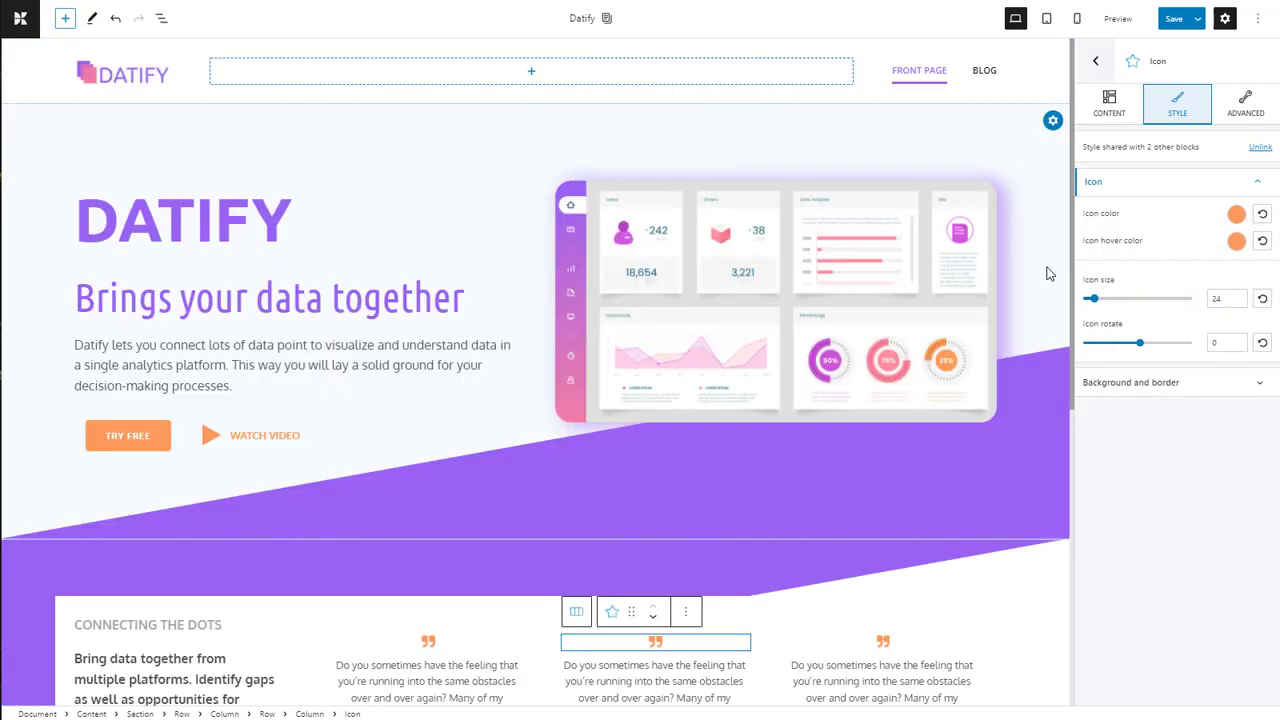
{"action": "scroll", "coordinate": [1047, 273], "scroll_direction": "down", "scroll_amount": 5}
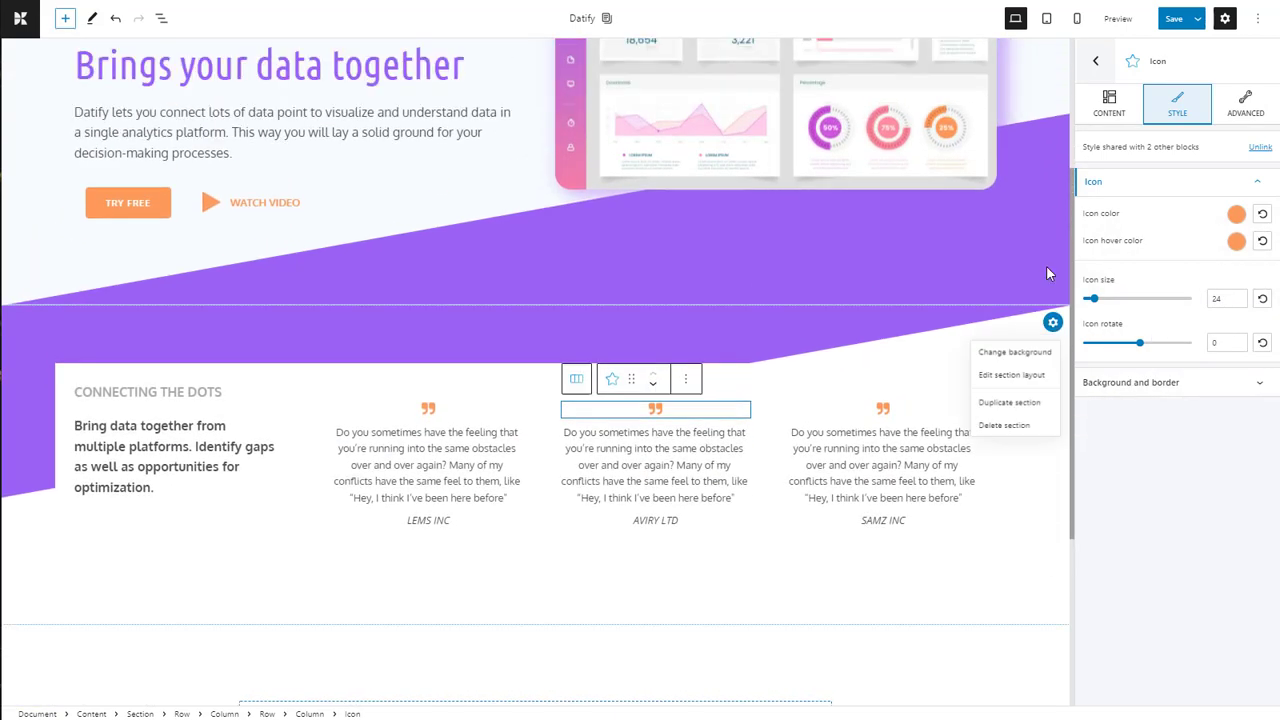
{"action": "scroll", "coordinate": [1046, 265], "scroll_direction": "up", "scroll_amount": 4}
{"action": "key", "text": "Escape"}
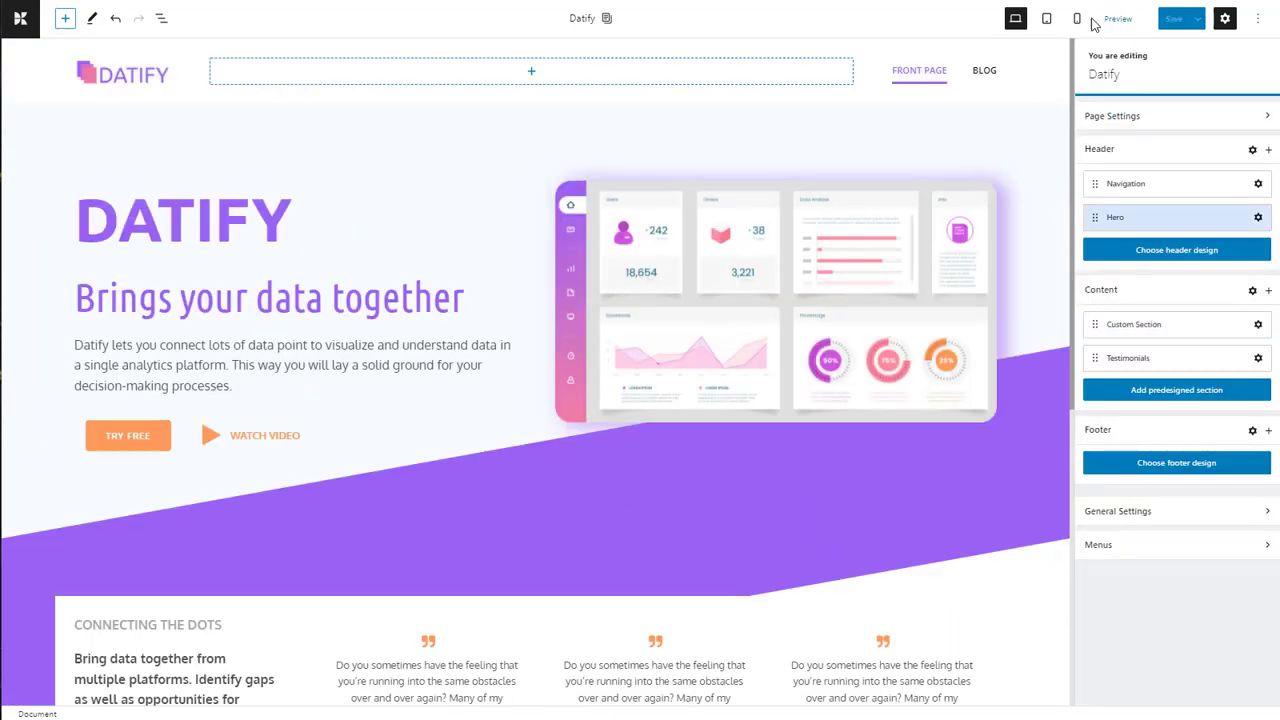
In mobile view, colour the offscreen menu icon purple #9861F4.
{"action": "left_click", "coordinate": [1077, 19]}
{"action": "scroll", "coordinate": [594, 343], "scroll_direction": "down", "scroll_amount": 10}
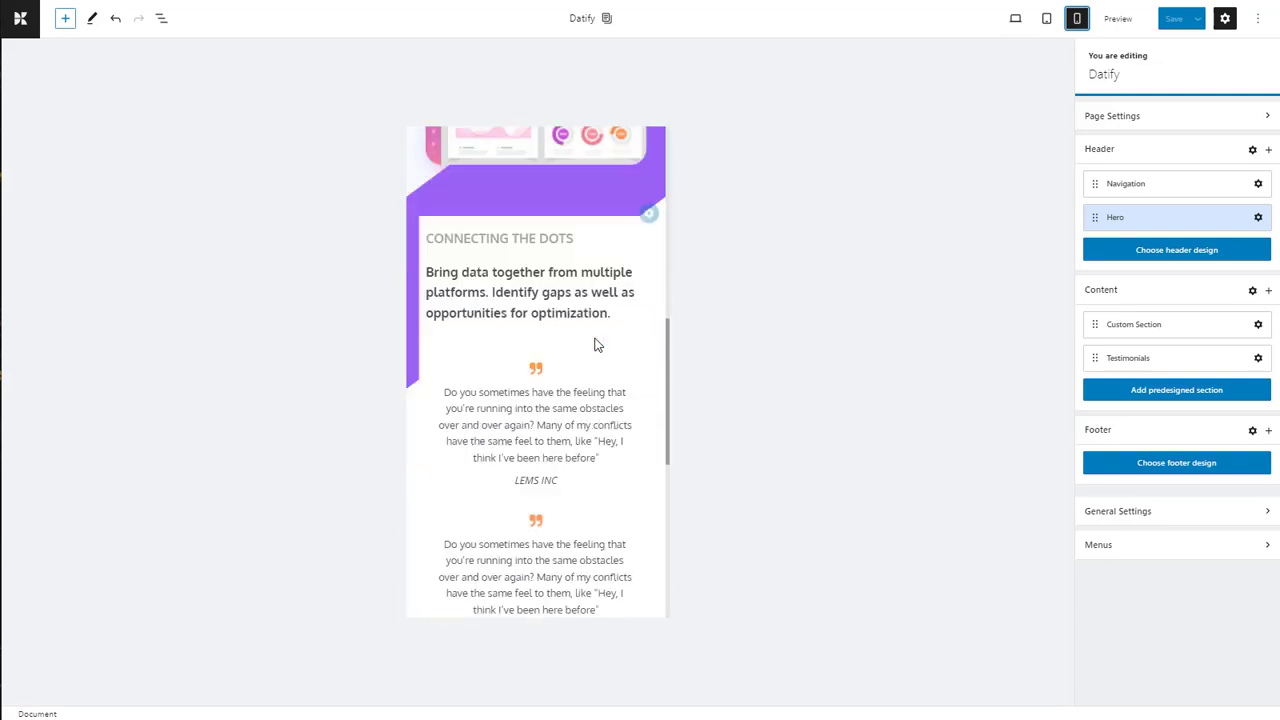
{"action": "scroll", "coordinate": [594, 343], "scroll_direction": "up", "scroll_amount": 5}
{"action": "scroll", "coordinate": [594, 343], "scroll_direction": "up", "scroll_amount": 5}
{"action": "left_click", "coordinate": [536, 204]}
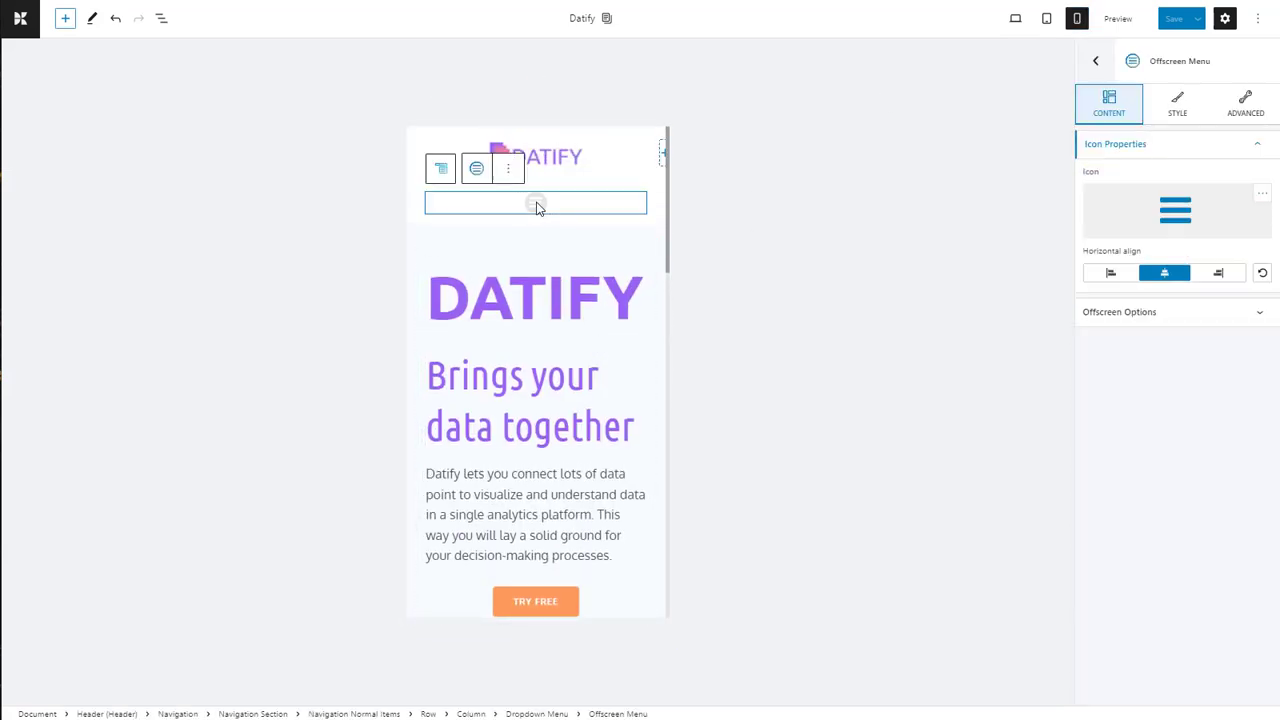
{"action": "left_click", "coordinate": [1177, 105]}
{"action": "left_click", "coordinate": [1238, 177]}
{"action": "left_click", "coordinate": [1173, 406]}
{"action": "type", "text": "#9861F4"}
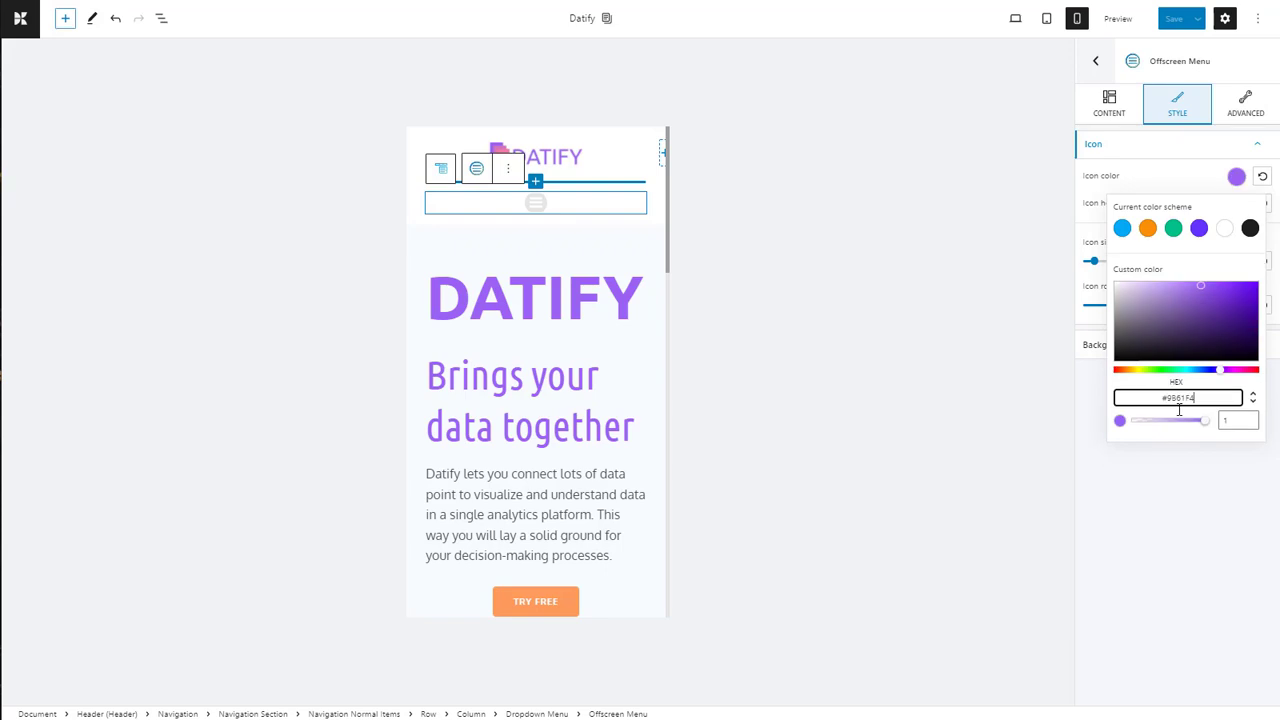
{"action": "left_click", "coordinate": [1181, 165]}
Shrink the DATIFY heading to size 3, use a smaller subheading size, and centre the subheading.
{"action": "left_click", "coordinate": [605, 310]}
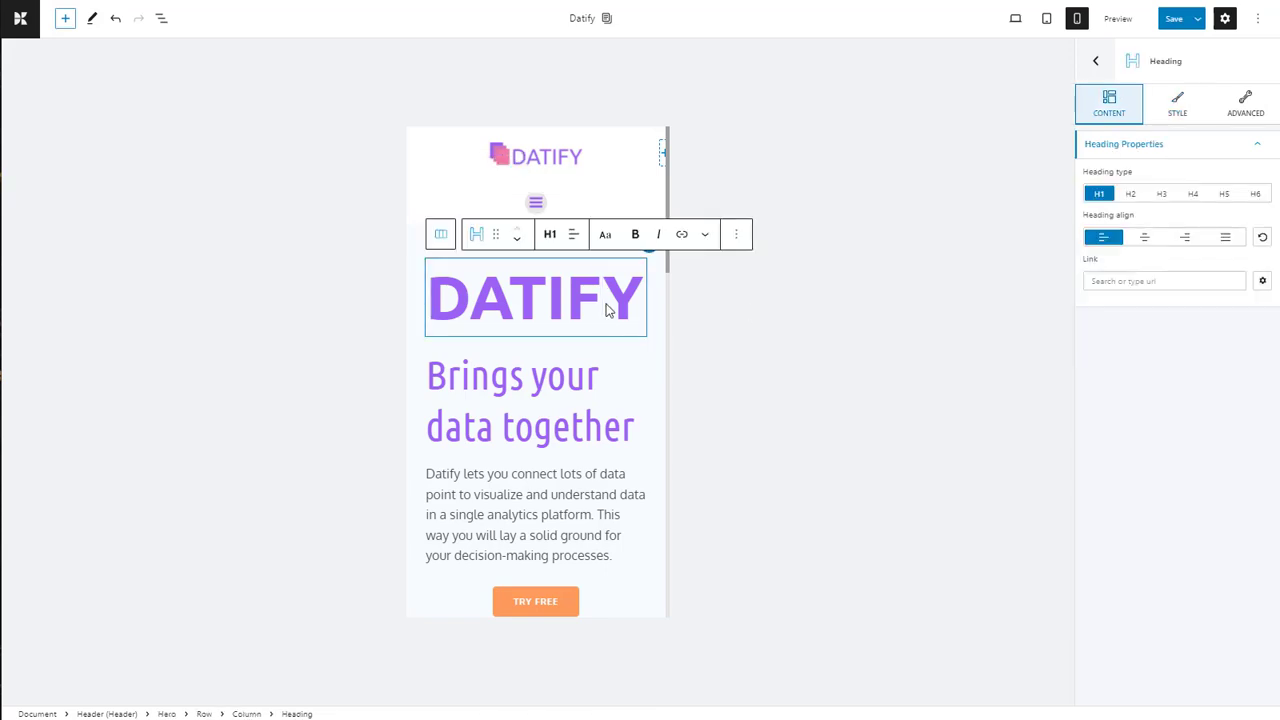
{"action": "left_click", "coordinate": [1177, 105]}
{"action": "left_click", "coordinate": [1237, 202]}
{"action": "double_click", "coordinate": [1212, 302]}
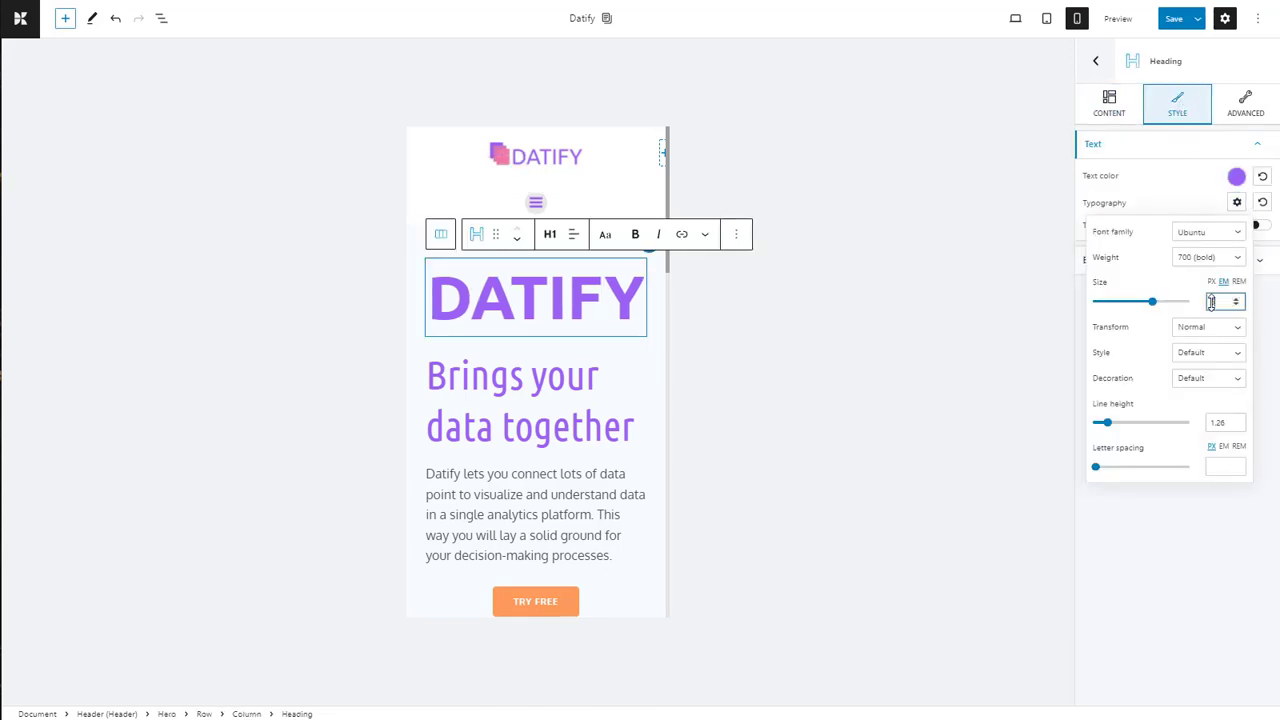
{"action": "type", "text": "3."}
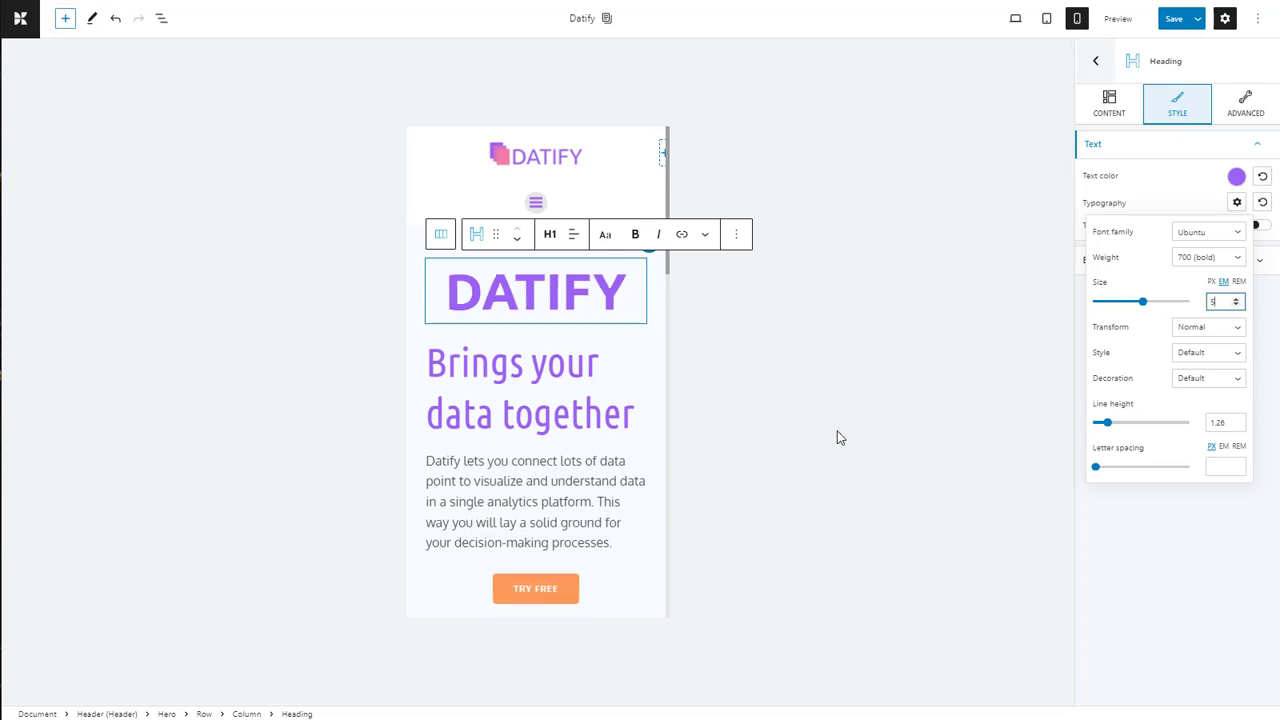
{"action": "left_click", "coordinate": [838, 437]}
{"action": "left_click", "coordinate": [1237, 203]}
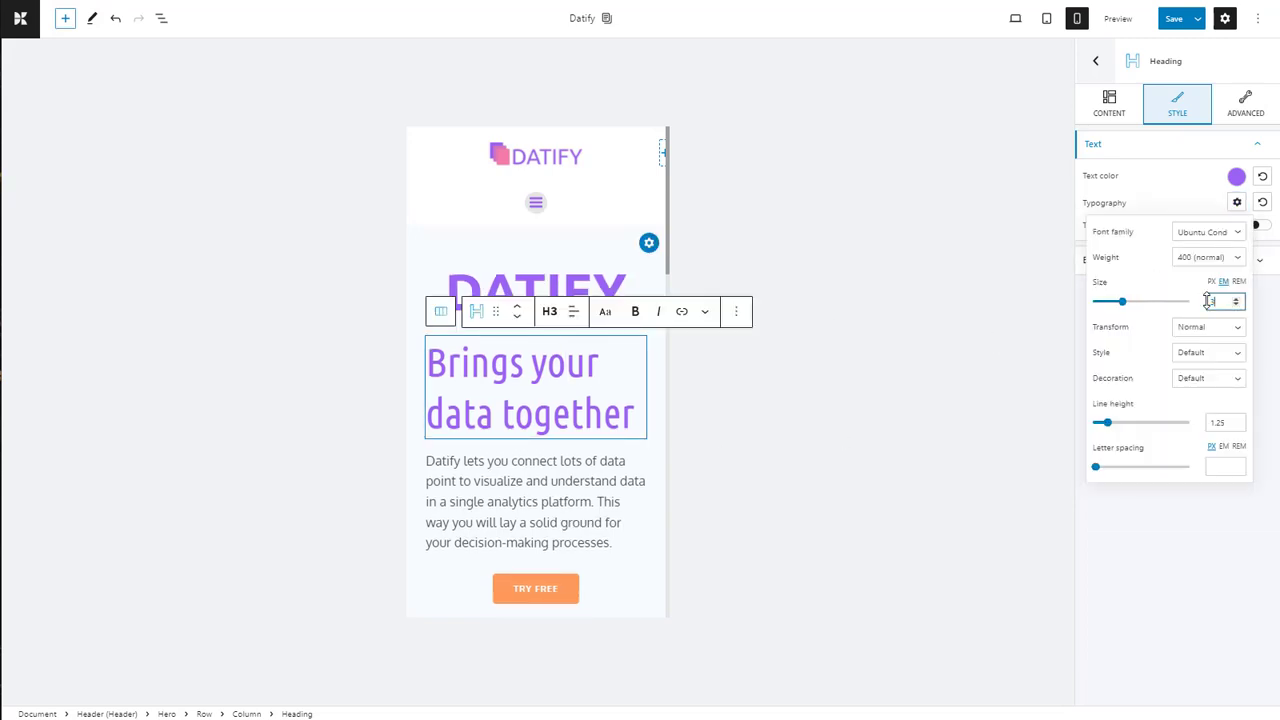
{"action": "left_click", "coordinate": [714, 360]}
{"action": "left_click", "coordinate": [1109, 103]}
{"action": "left_click", "coordinate": [1144, 237]}
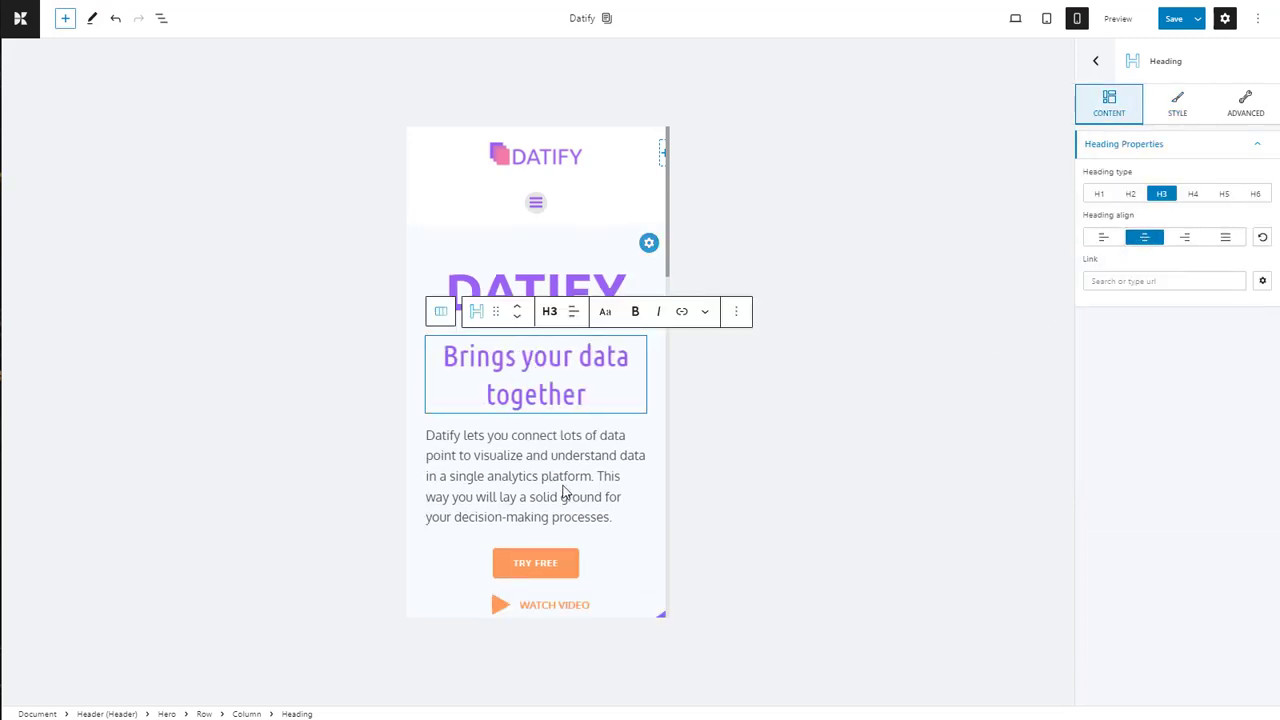
Centre the hero description, the CONNECTING THE DOTS label and the Bring data together paragraph.
{"action": "left_click", "coordinate": [563, 492]}
{"action": "left_click", "coordinate": [1146, 194]}
{"action": "left_click", "coordinate": [654, 569]}
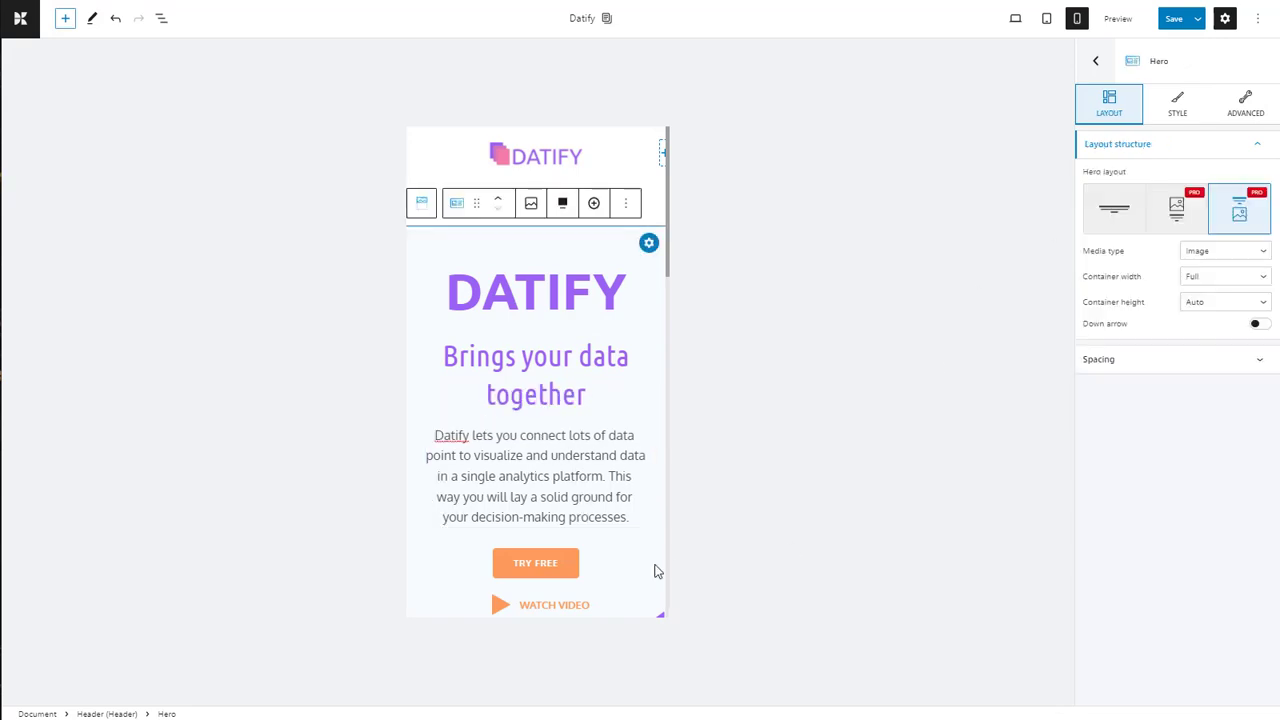
{"action": "scroll", "coordinate": [654, 569], "scroll_direction": "down", "scroll_amount": 4}
{"action": "scroll", "coordinate": [588, 548], "scroll_direction": "down", "scroll_amount": 5}
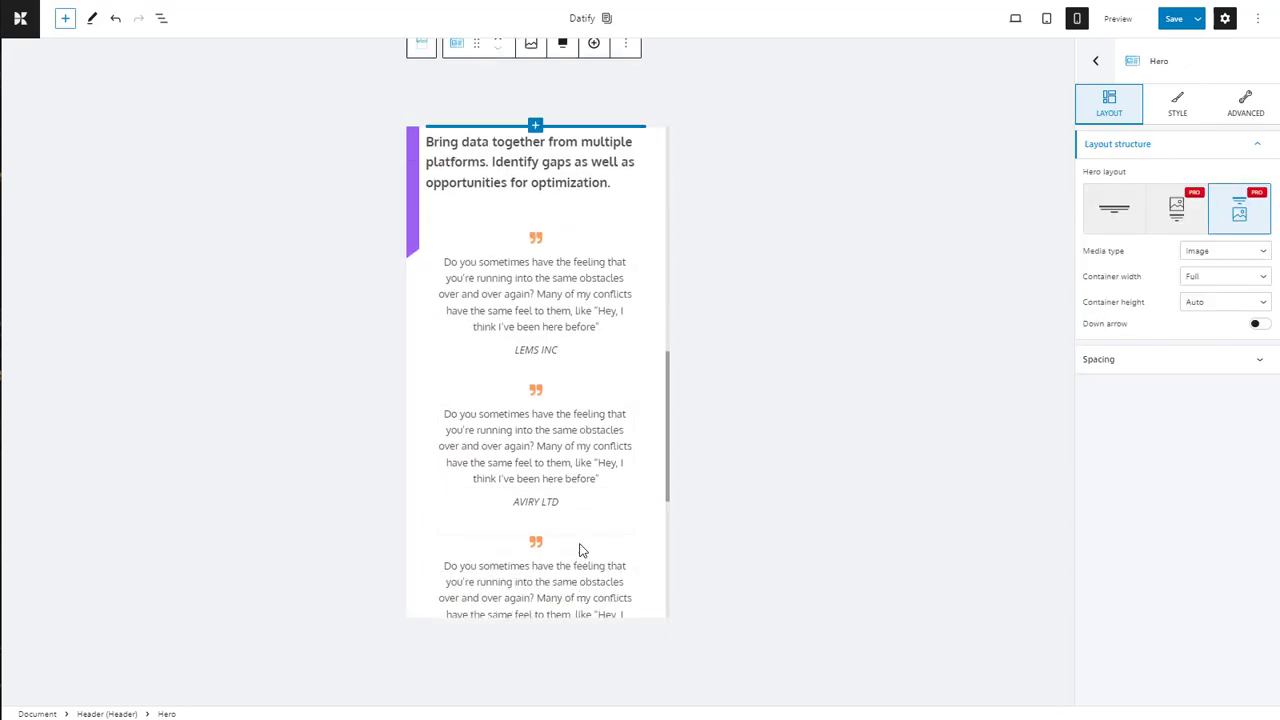
{"action": "scroll", "coordinate": [577, 549], "scroll_direction": "up", "scroll_amount": 4}
{"action": "left_click", "coordinate": [585, 428]}
{"action": "left_click", "coordinate": [598, 482]}
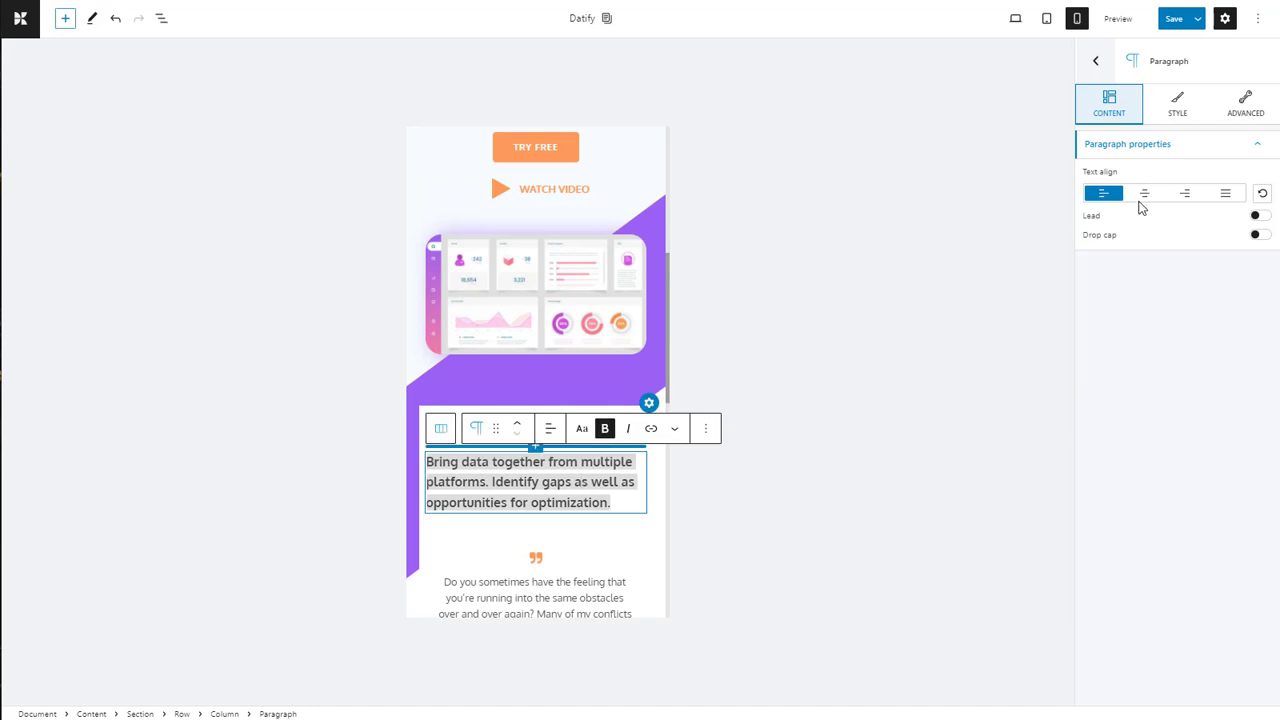
{"action": "left_click", "coordinate": [1144, 193]}
{"action": "scroll", "coordinate": [577, 364], "scroll_direction": "up", "scroll_amount": 5}
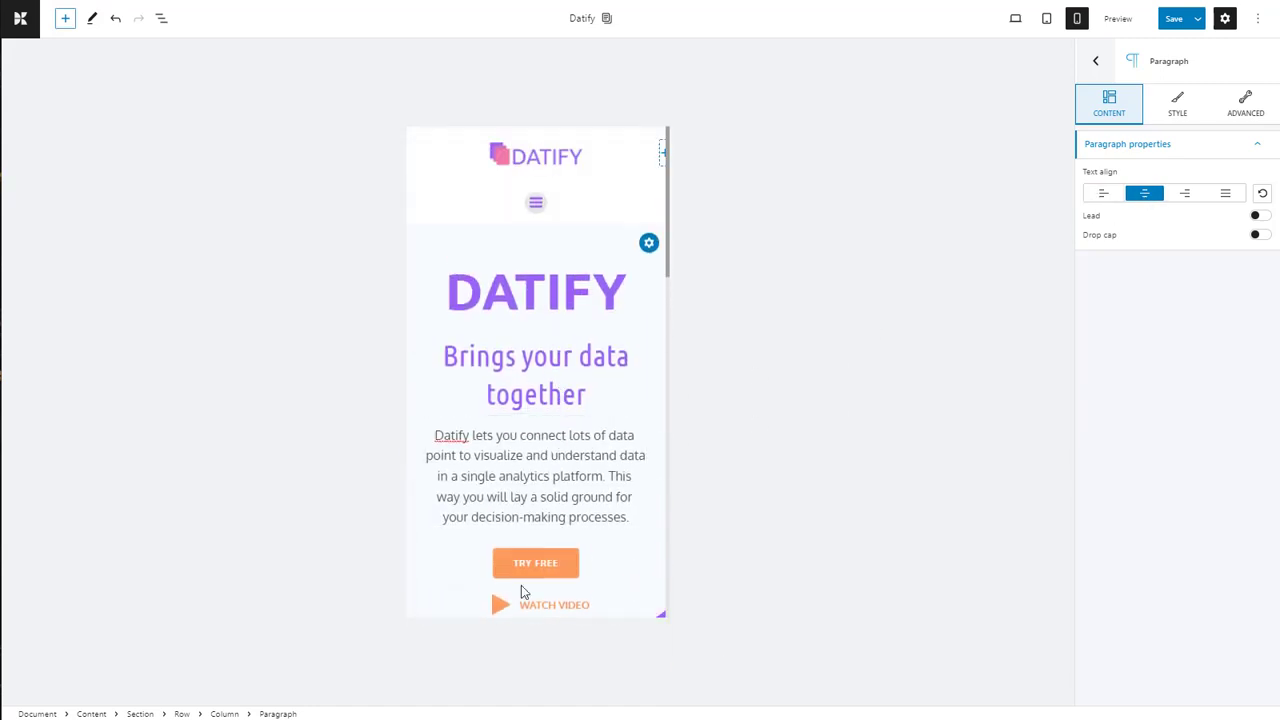
Check the TRY FREE button and WATCH VIDEO link, then return to desktop view.
{"action": "left_click", "coordinate": [569, 563]}
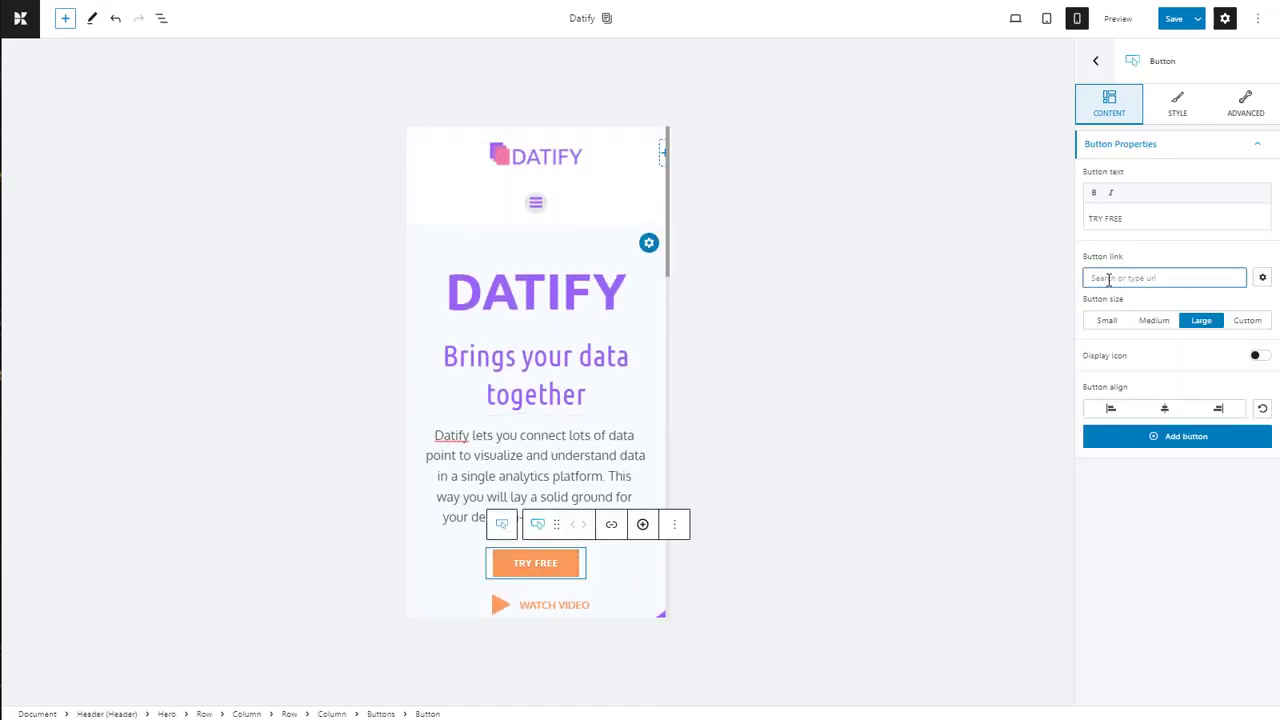
{"action": "left_click", "coordinate": [600, 606]}
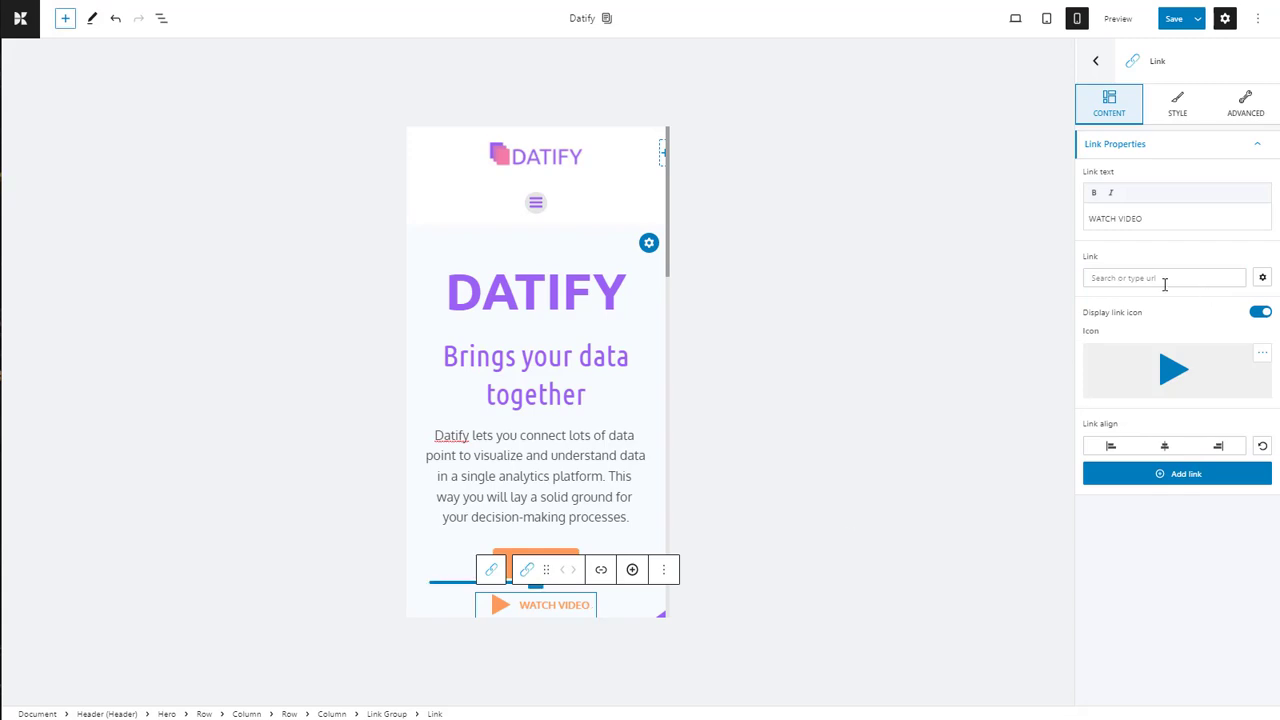
{"action": "left_click", "coordinate": [1014, 19]}
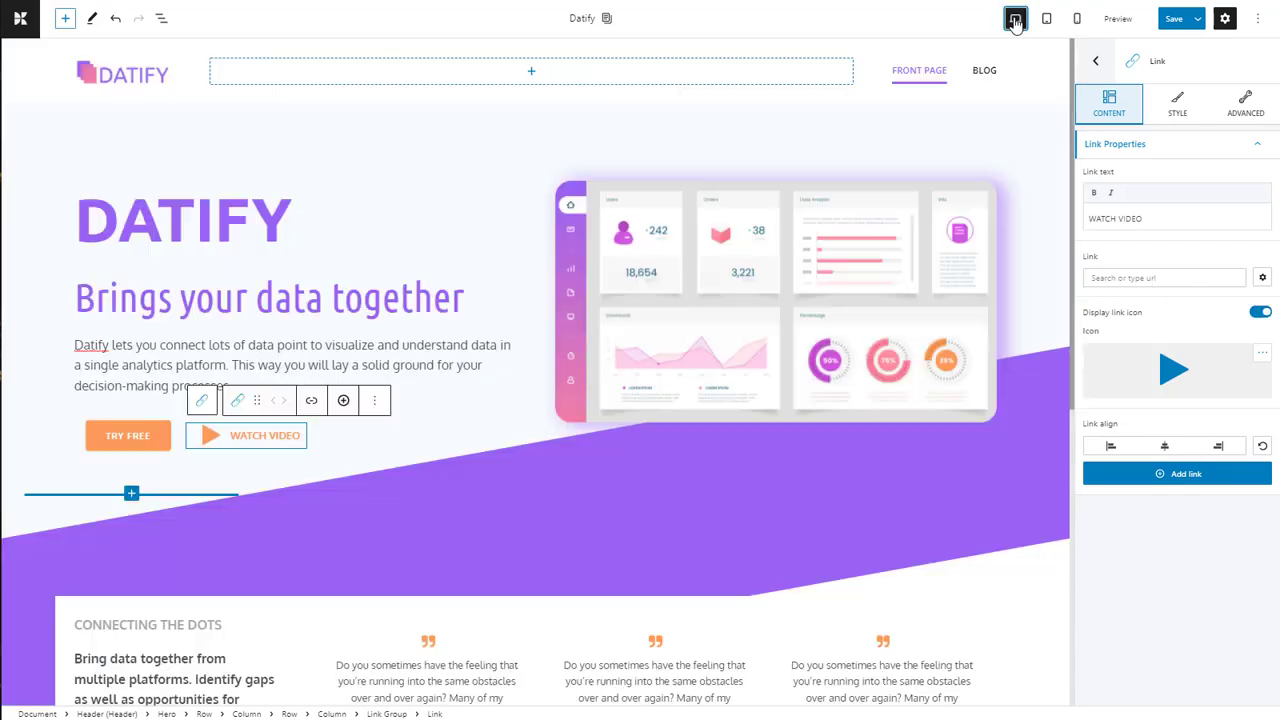
Inspect the header logo and navigation blocks and look over the desktop page.
{"action": "left_click", "coordinate": [169, 50]}
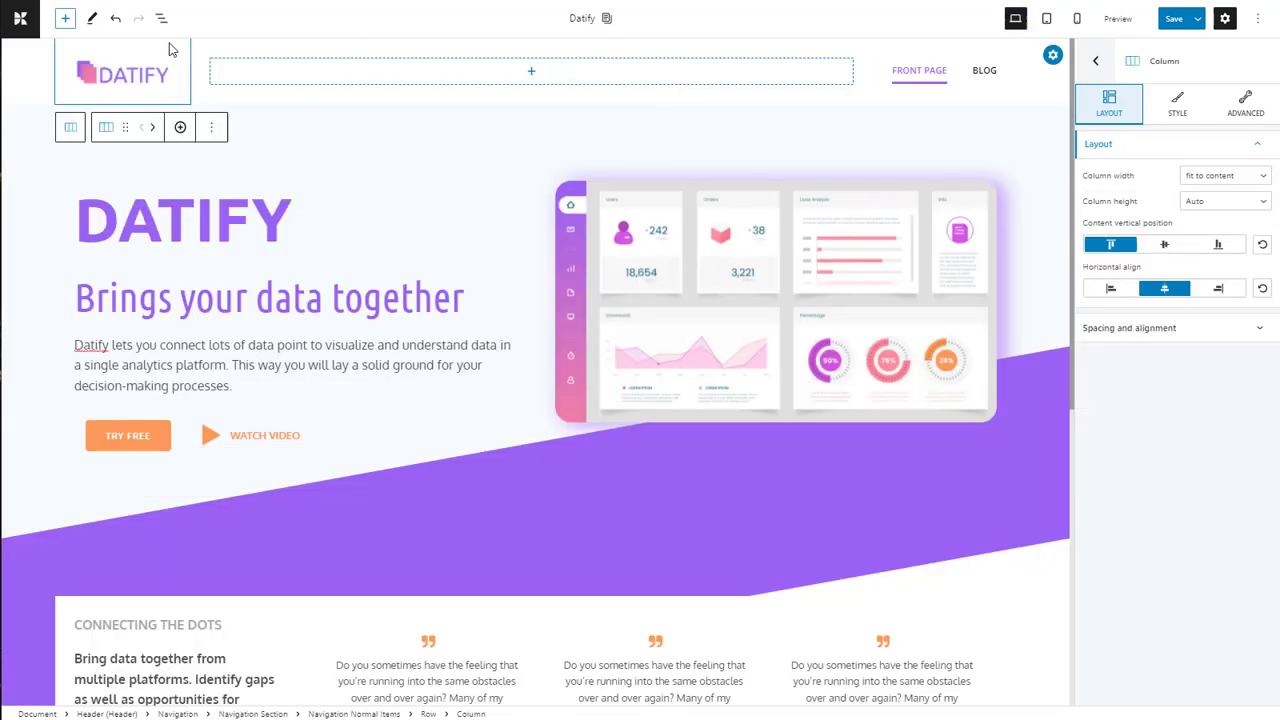
{"action": "left_click", "coordinate": [1036, 97]}
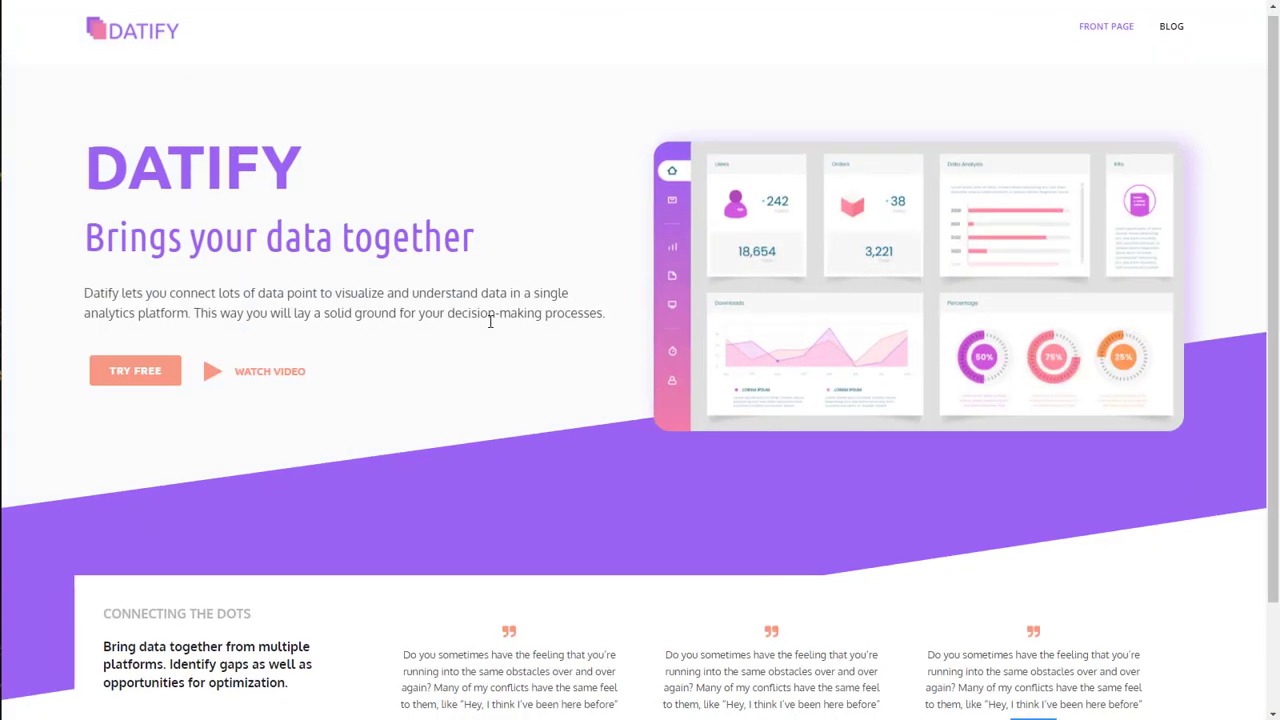
{"action": "scroll", "coordinate": [490, 321], "scroll_direction": "down", "scroll_amount": 2}
{"action": "scroll", "coordinate": [490, 321], "scroll_direction": "up", "scroll_amount": 2}
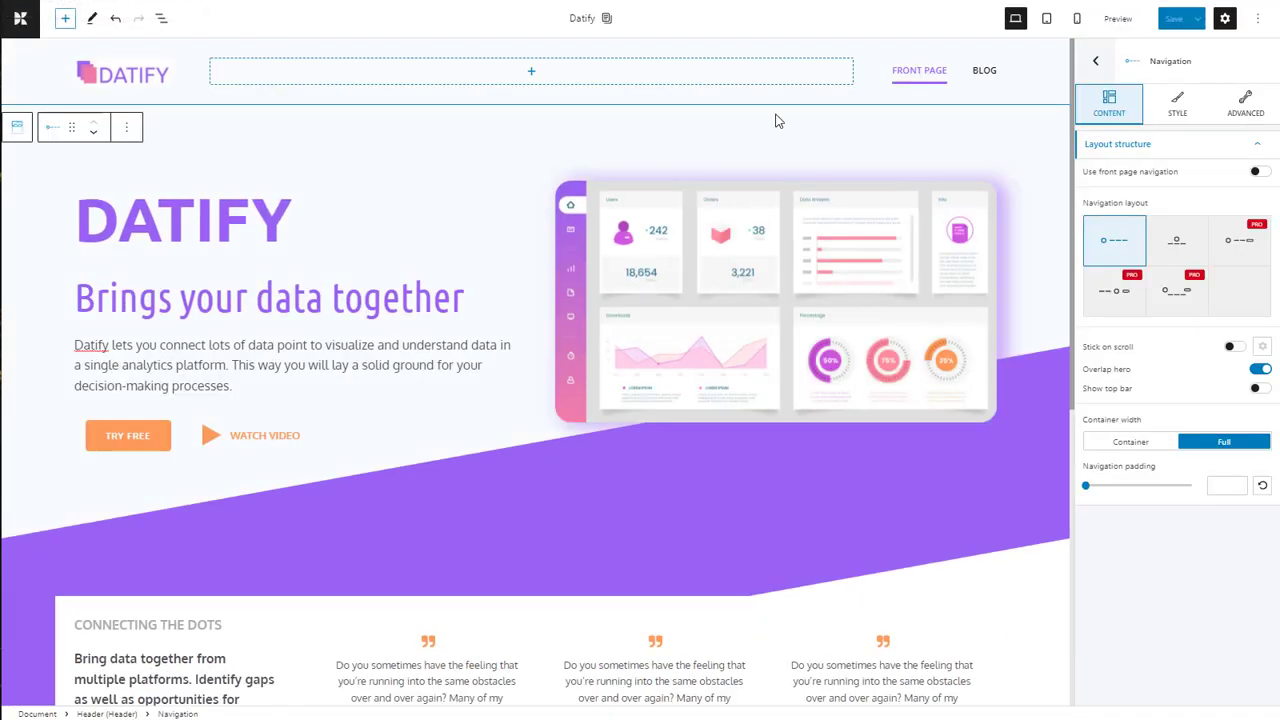
{"action": "scroll", "coordinate": [780, 200], "scroll_direction": "down", "scroll_amount": 5}
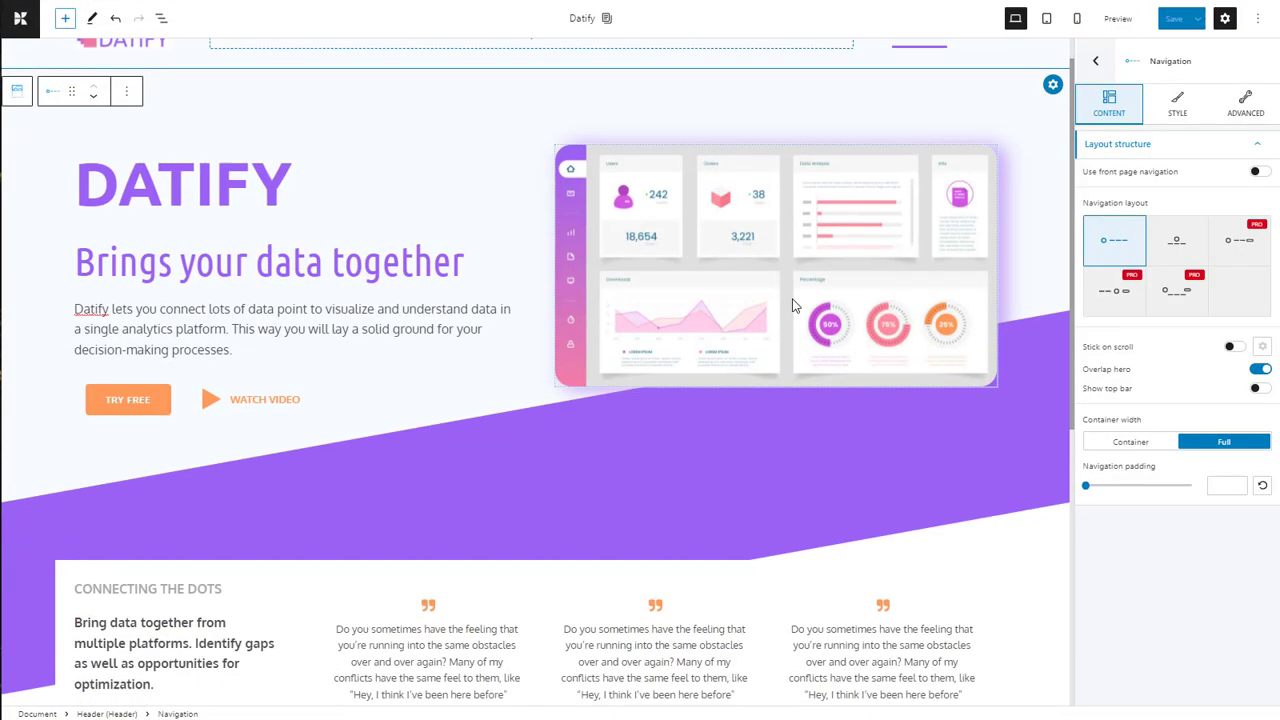
{"action": "scroll", "coordinate": [793, 305], "scroll_direction": "up", "scroll_amount": 5}
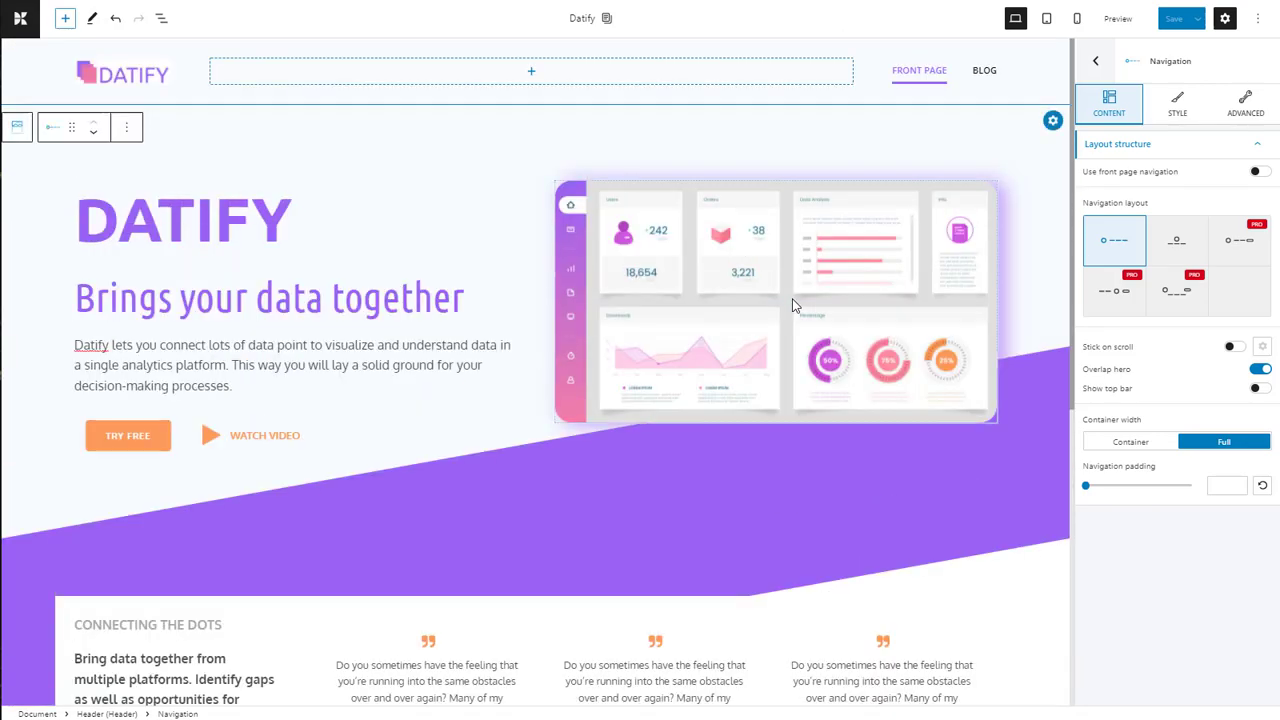